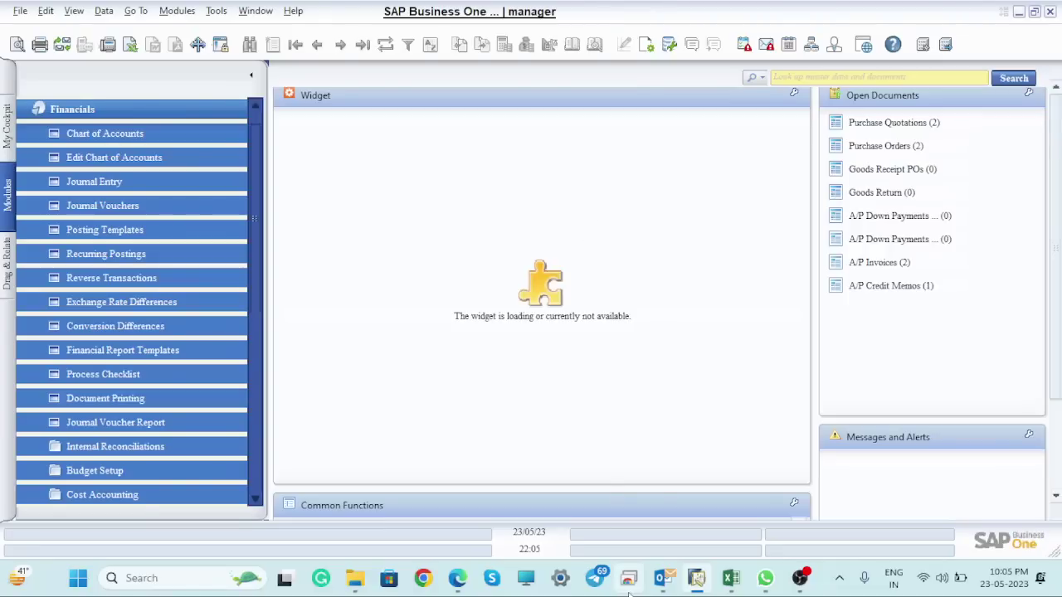
pyautogui.hotkey('alt', 'Tab')
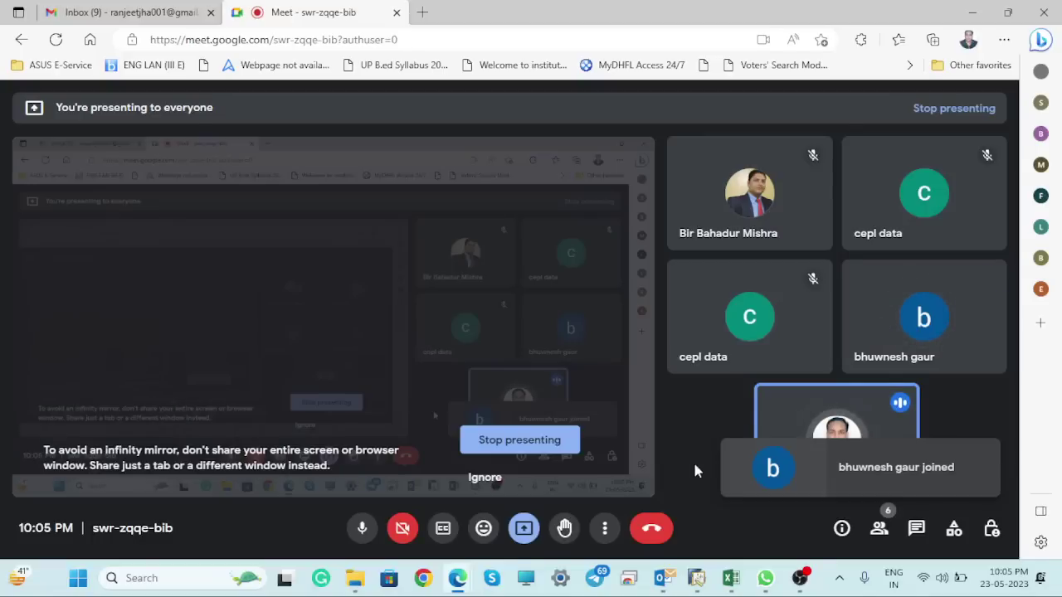
pyautogui.click(699, 580)
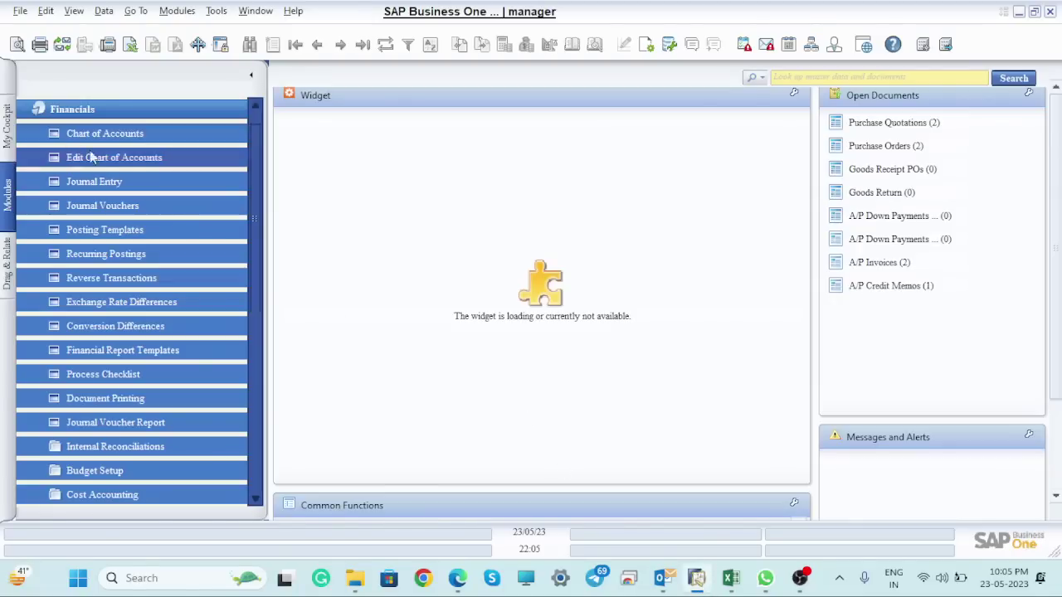
# Open the Chart of Accounts from Financials and look through the Asset accounts
pyautogui.click(45, 115)
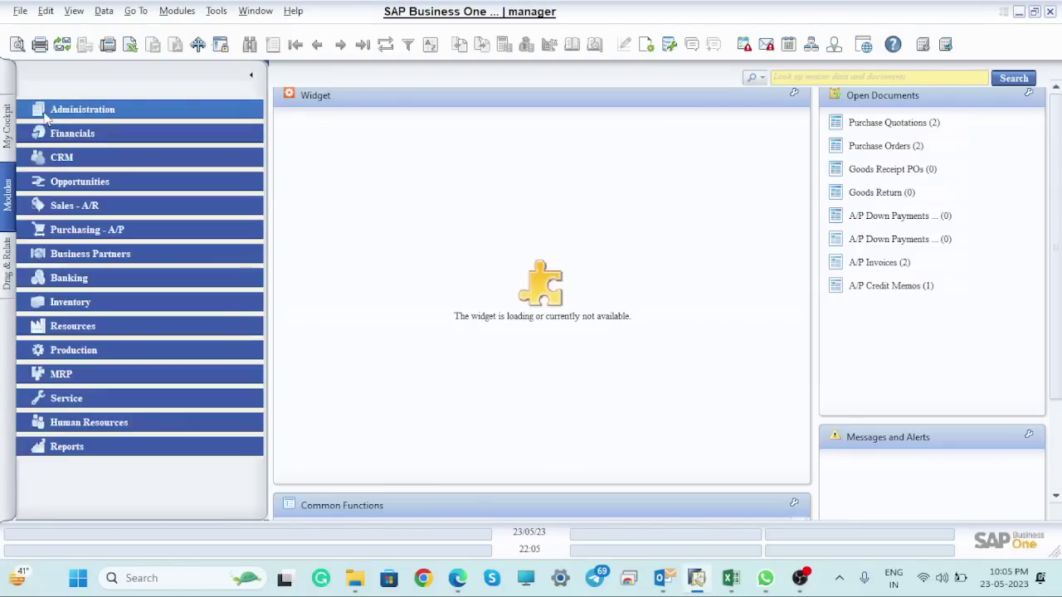
pyautogui.click(80, 140)
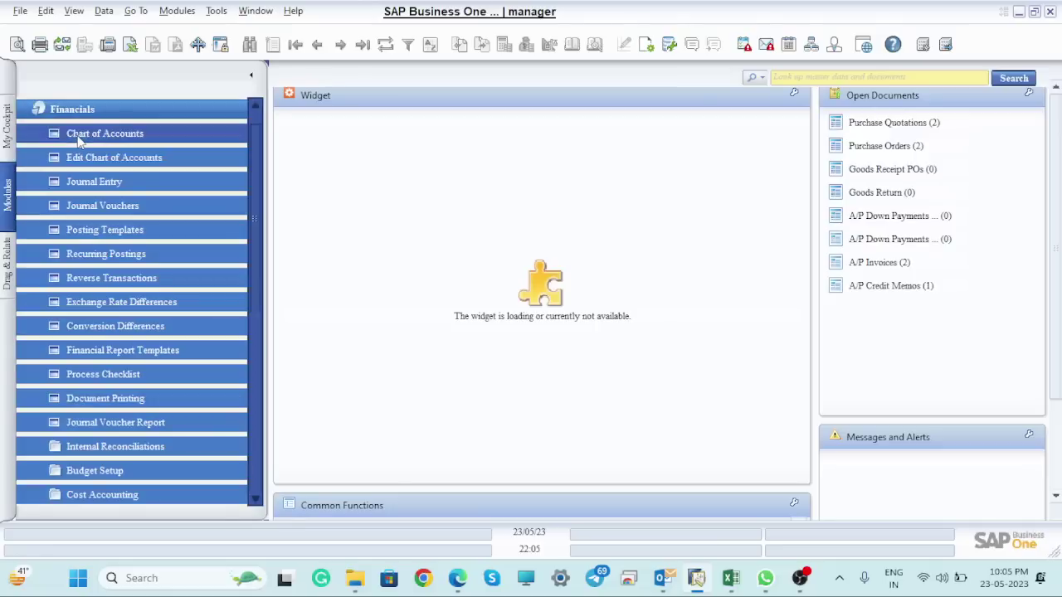
pyautogui.click(110, 137)
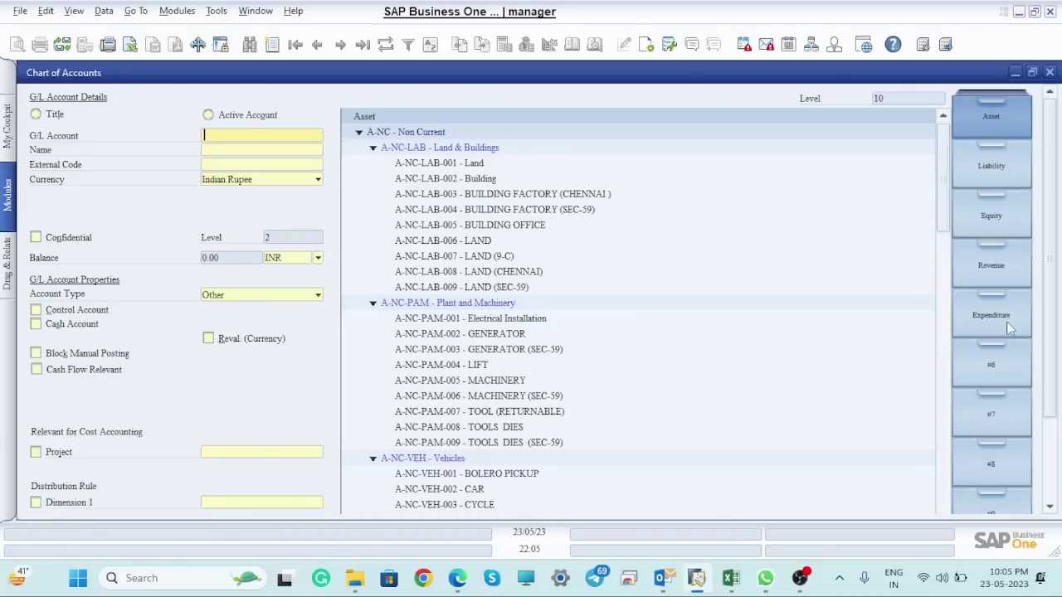
pyautogui.moveTo(947, 218); pyautogui.dragTo(976, 408)
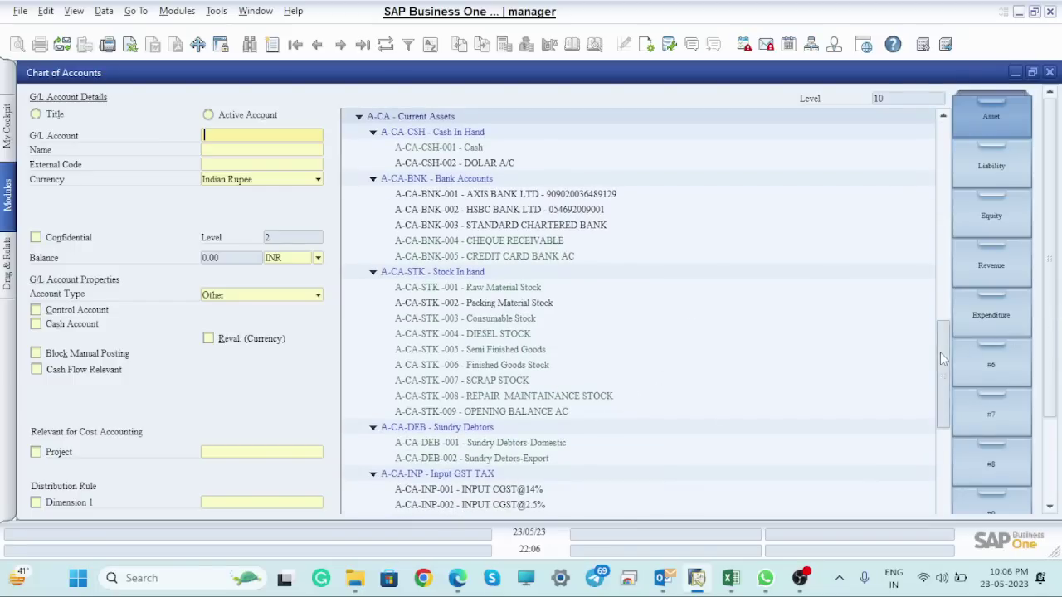
pyautogui.moveTo(940, 352); pyautogui.dragTo(940, 215)
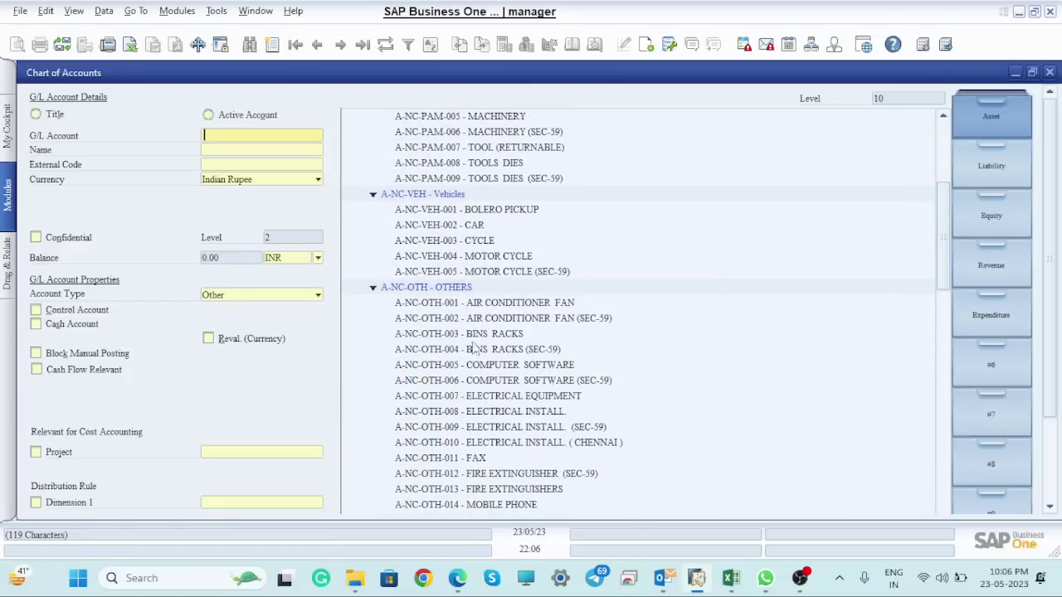
# Review the G/L account details of TOOL (RETURNABLE) under Plant and Machinery, update the account and close the chart of accounts
pyautogui.click(479, 150)
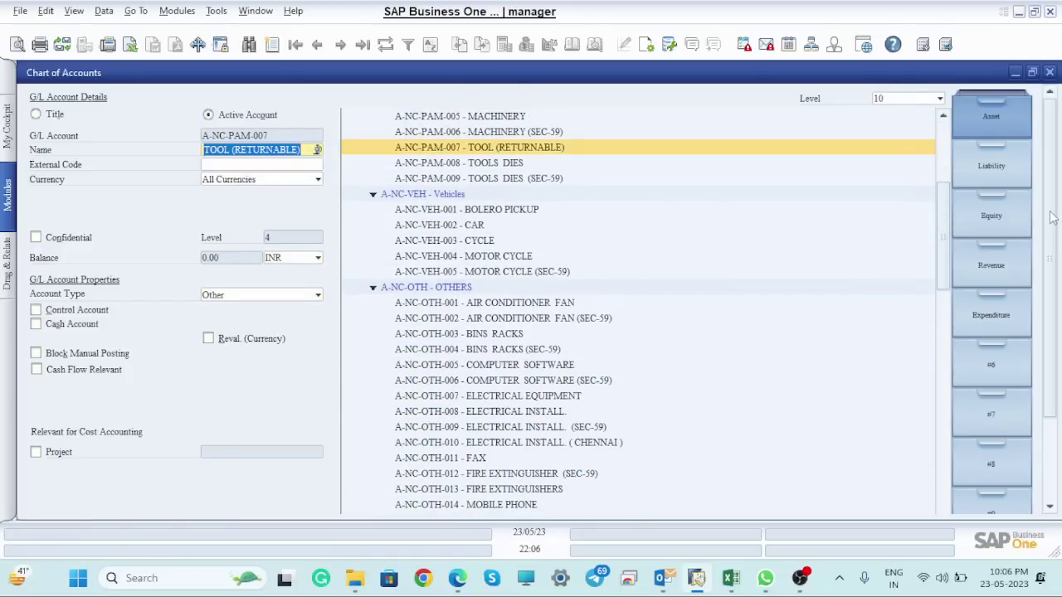
pyautogui.moveTo(1053, 218); pyautogui.dragTo(1058, 473)
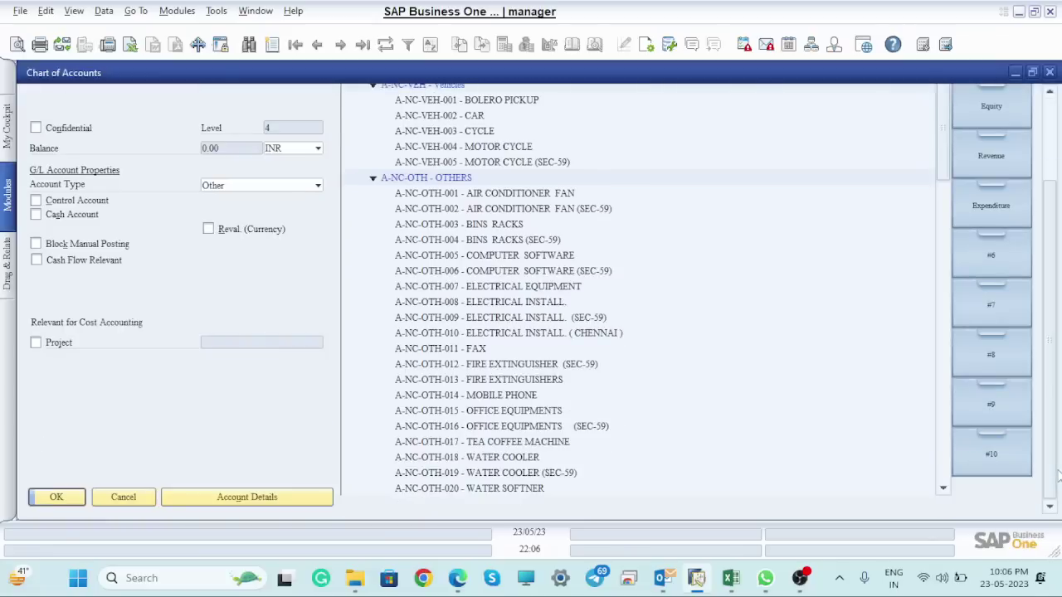
pyautogui.click(246, 497)
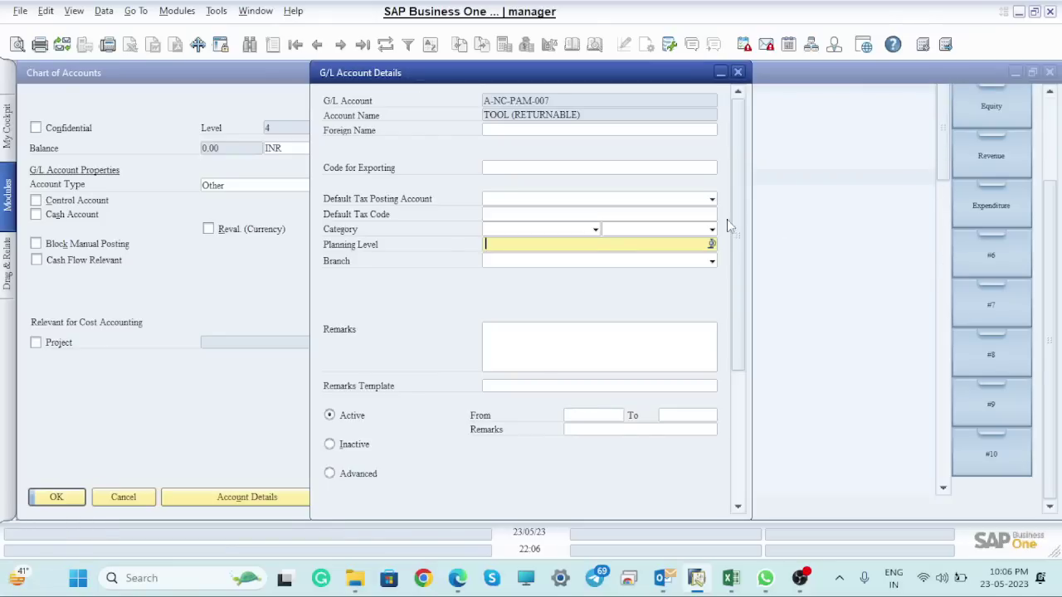
pyautogui.moveTo(738, 228); pyautogui.dragTo(741, 354)
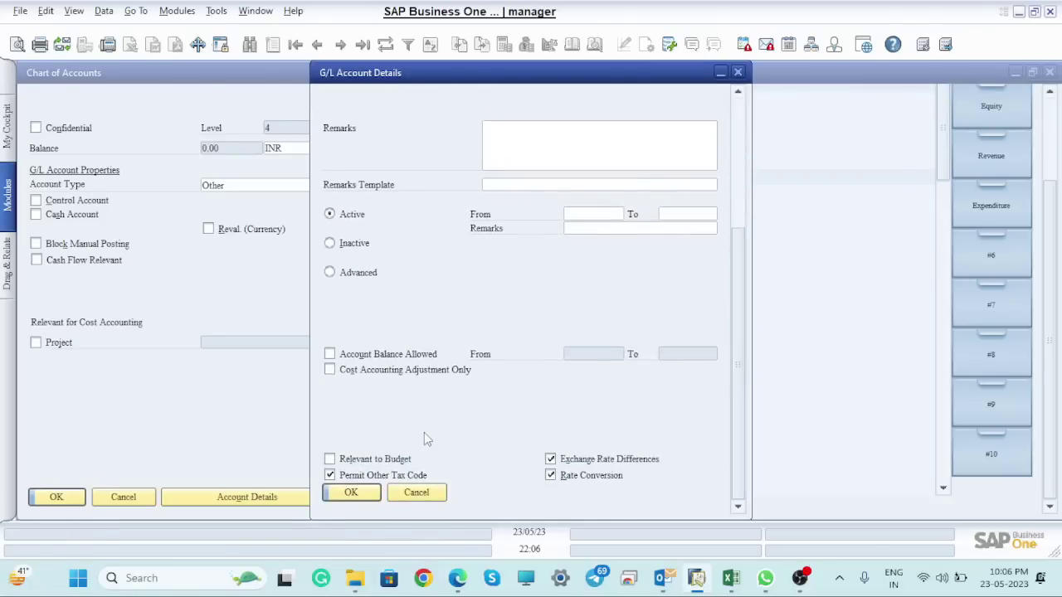
pyautogui.click(349, 496)
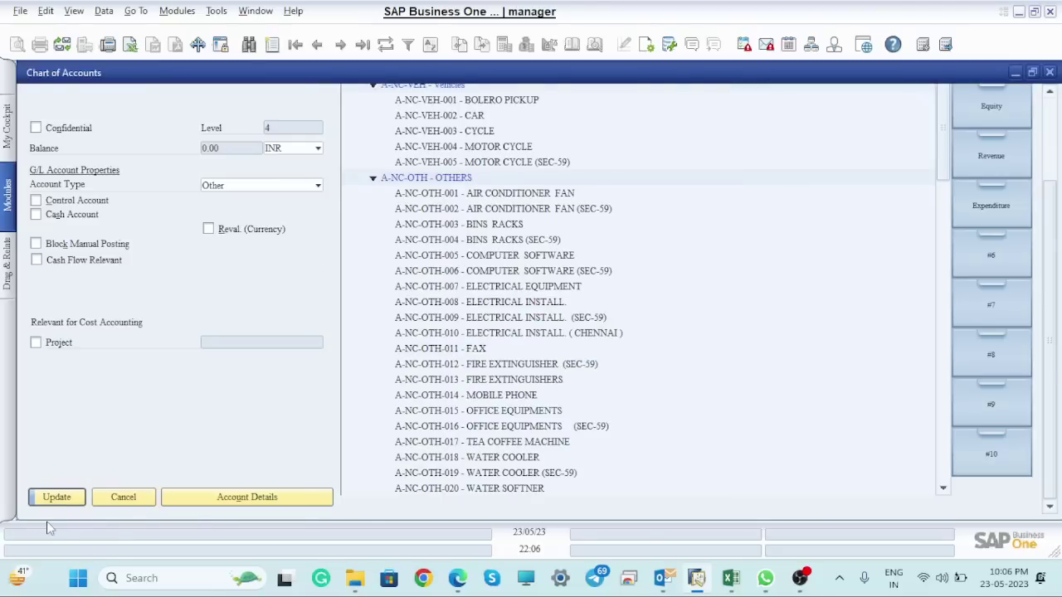
pyautogui.click(58, 496)
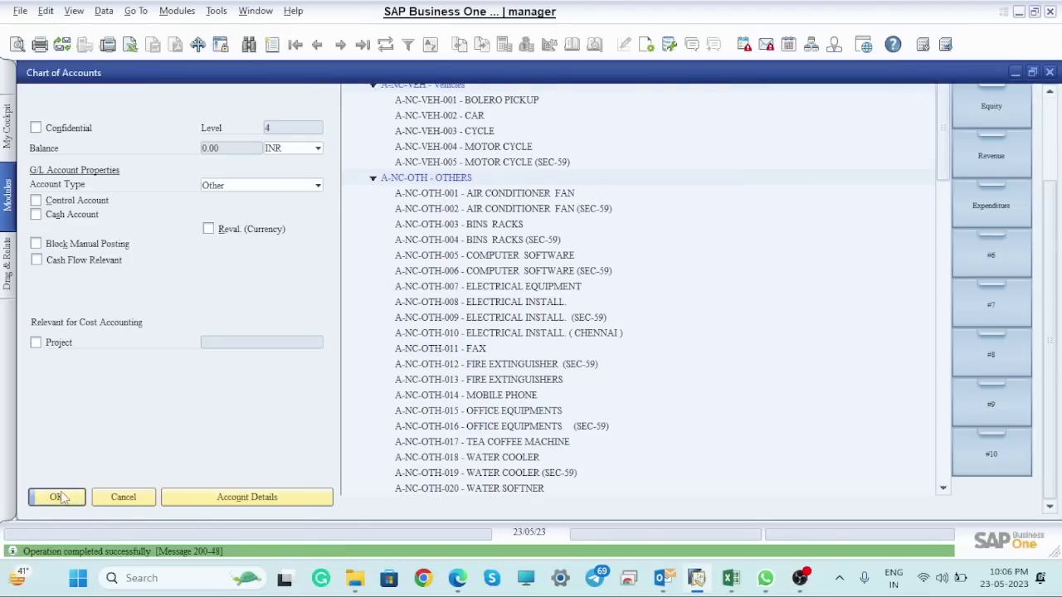
pyautogui.click(56, 496)
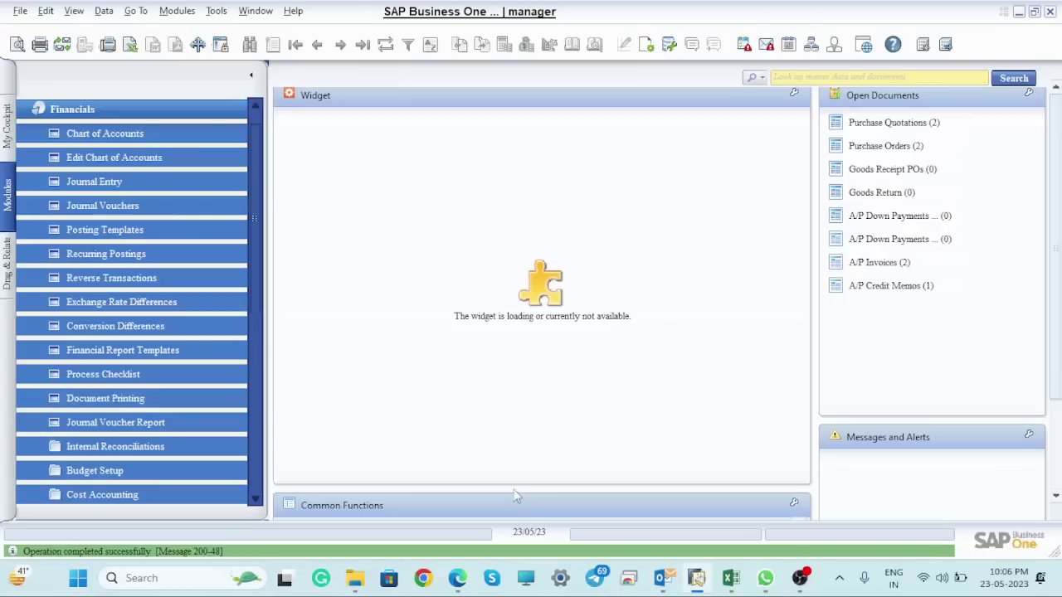
# Open the Budget Scenarios setup from the Financials budget setup and select the Main Budget name
pyautogui.click(39, 111)
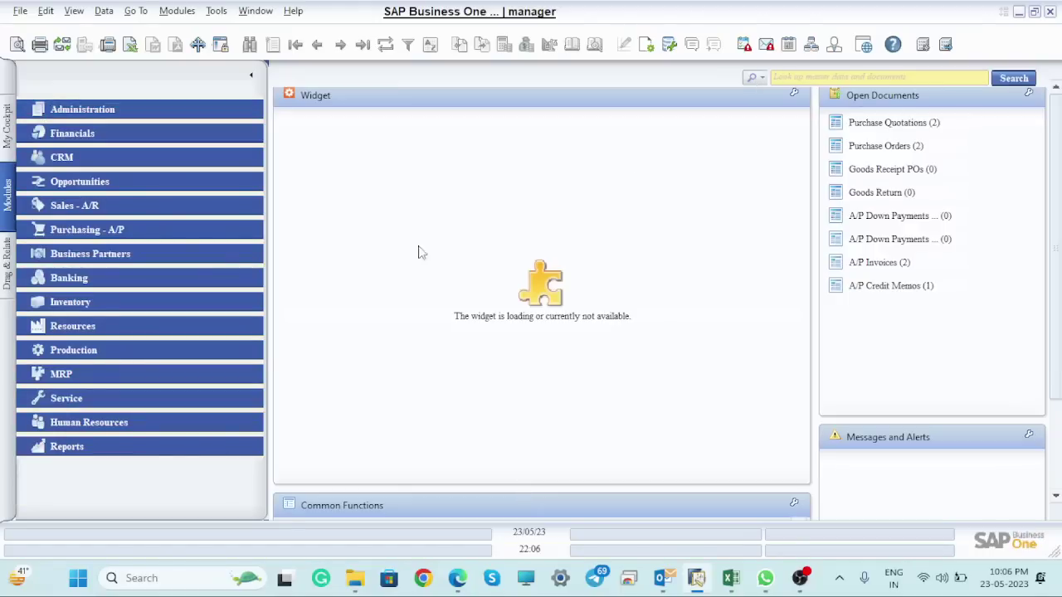
pyautogui.click(76, 136)
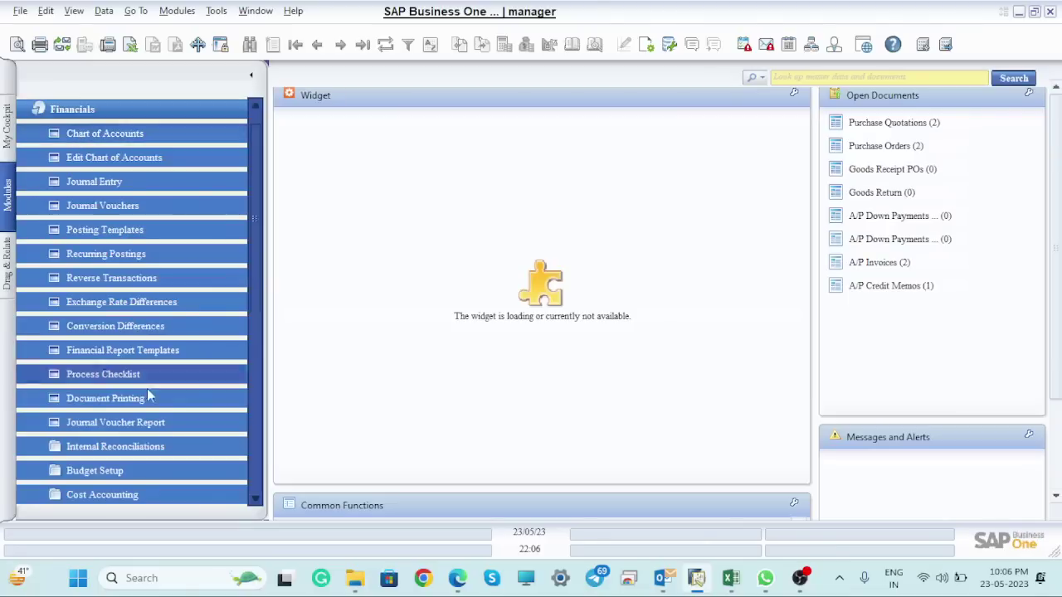
pyautogui.click(121, 465)
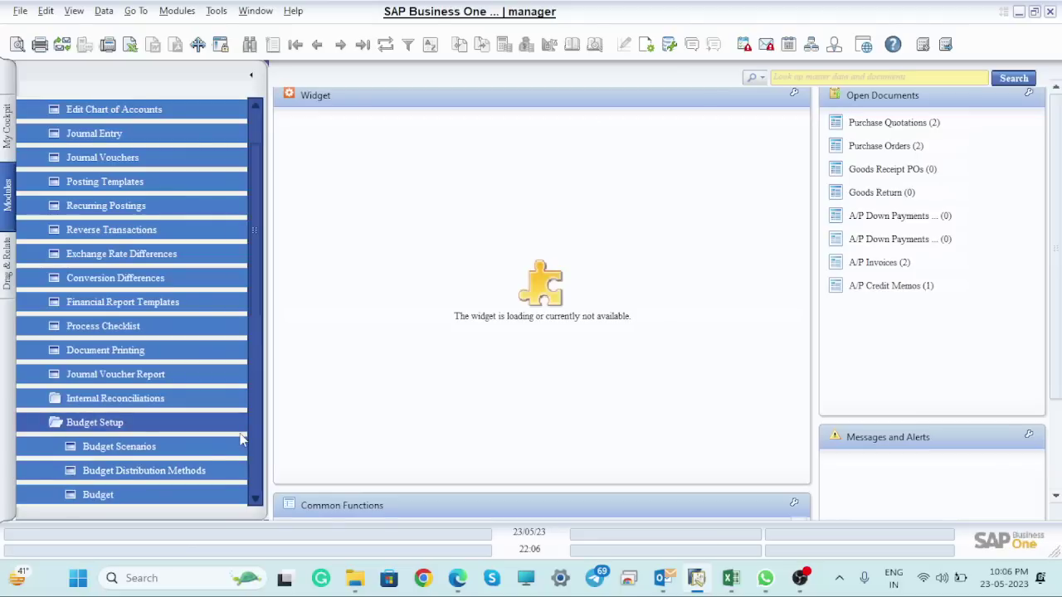
pyautogui.click(152, 447)
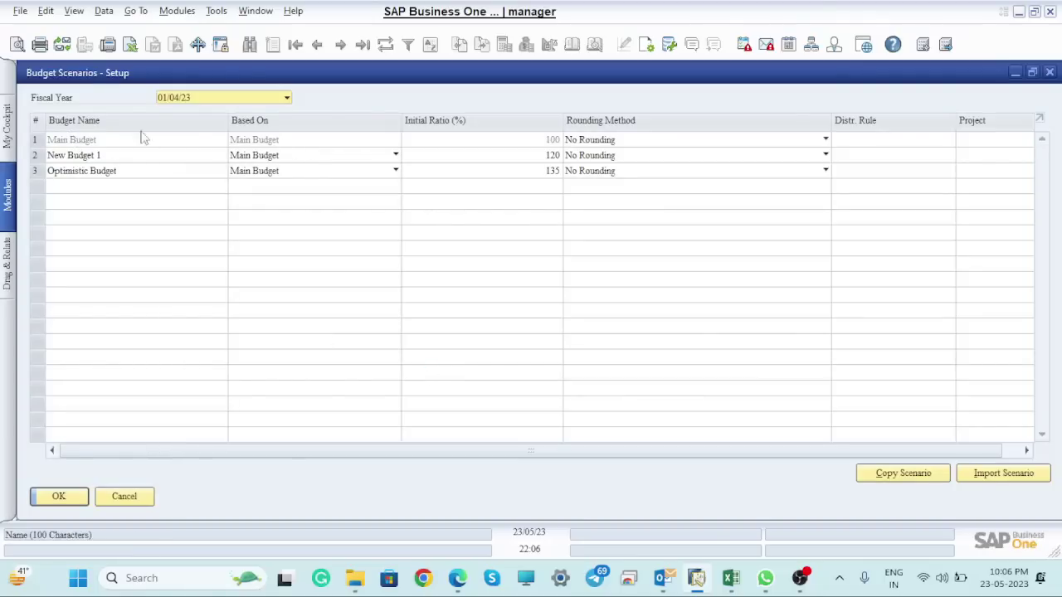
pyautogui.click(101, 138)
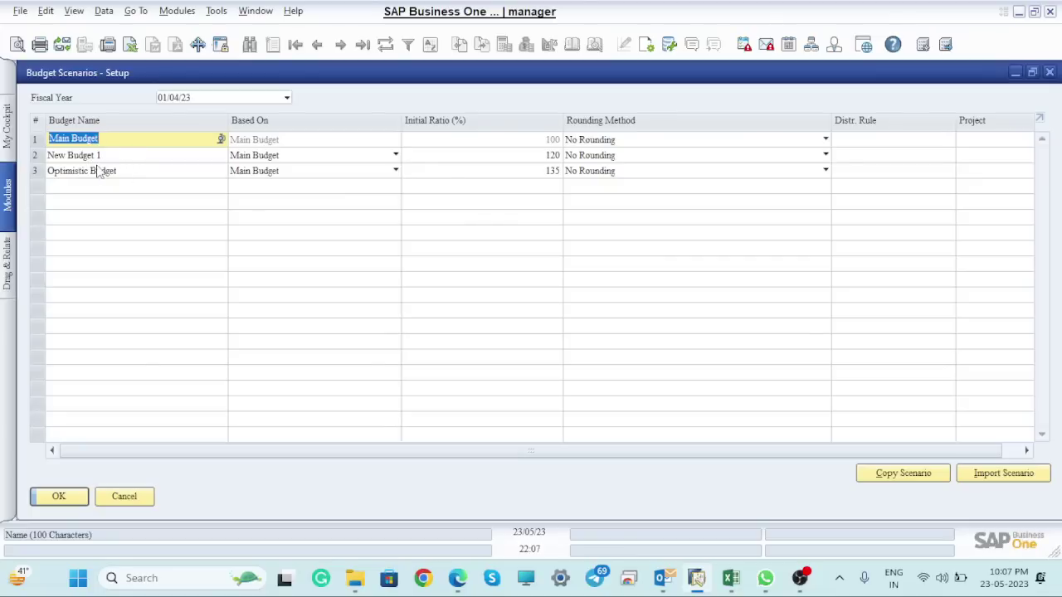
# Add a new budget scenario row based on Main Budget with an initial ratio of 140% and save it
pyautogui.rightClick(39, 172)
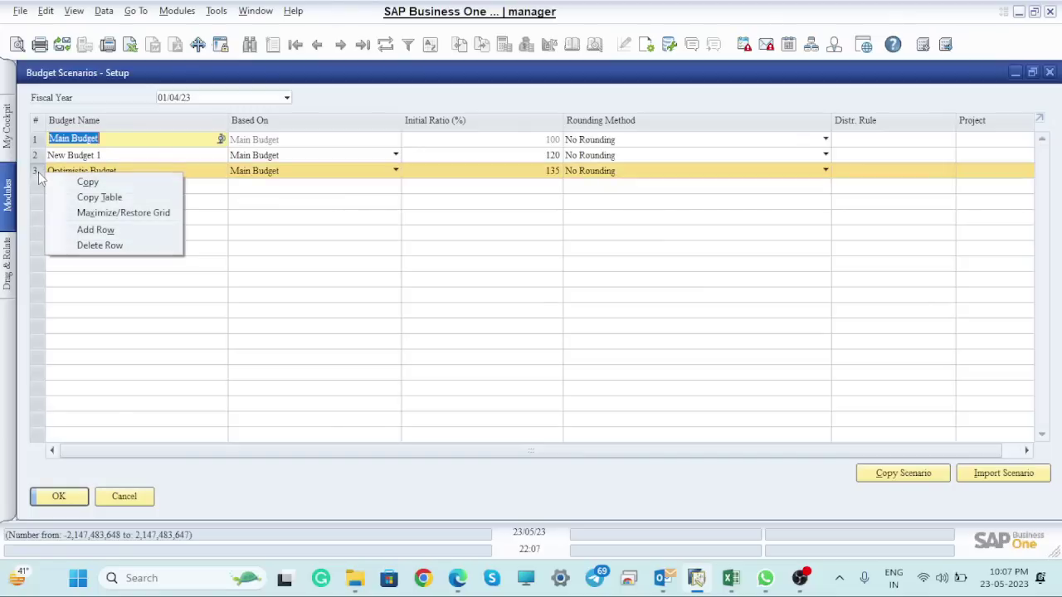
pyautogui.click(95, 229)
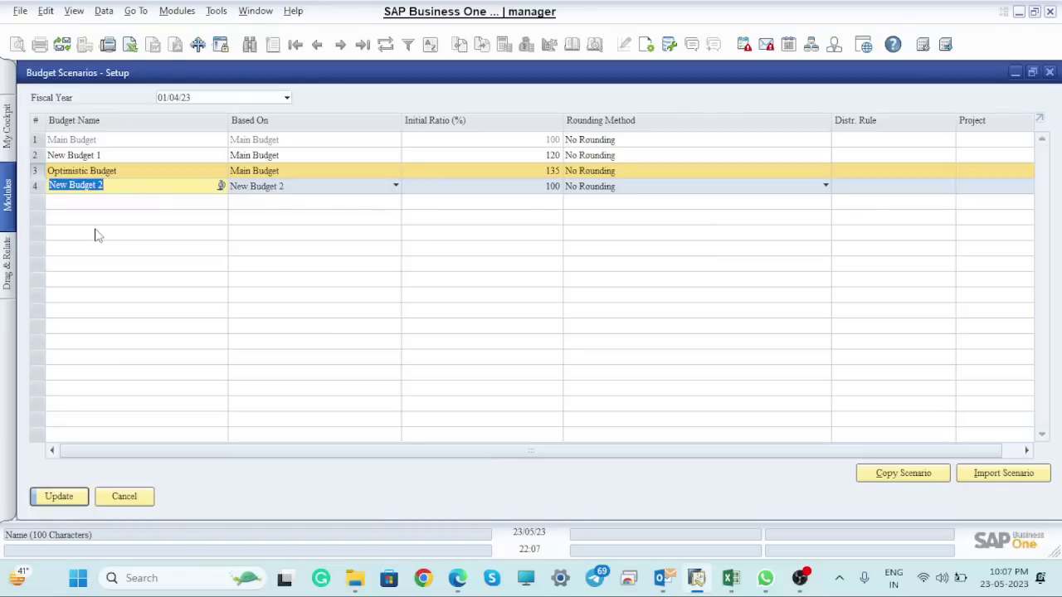
pyautogui.click(320, 192)
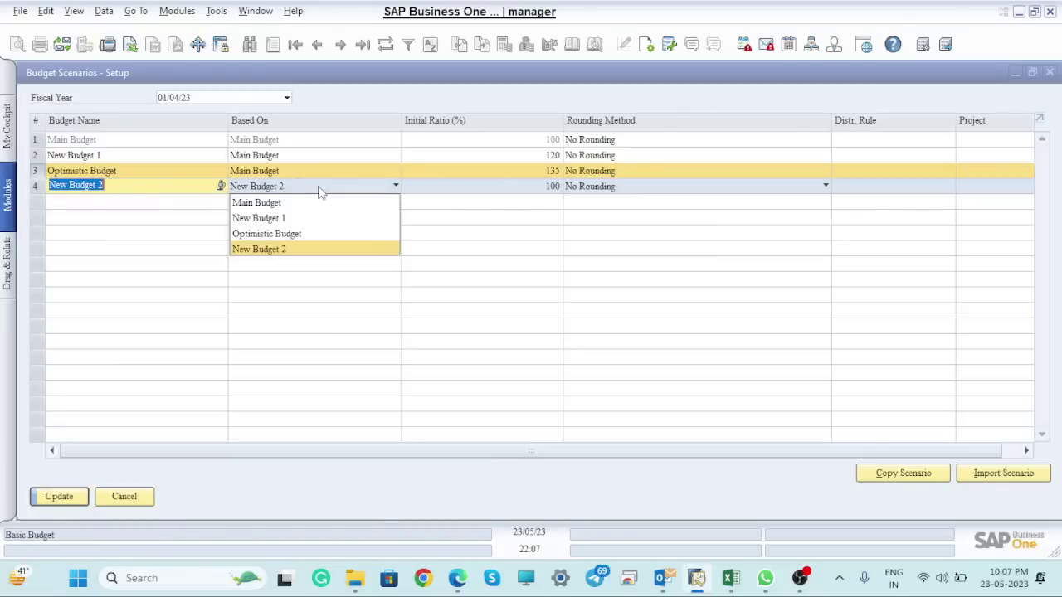
pyautogui.click(257, 204)
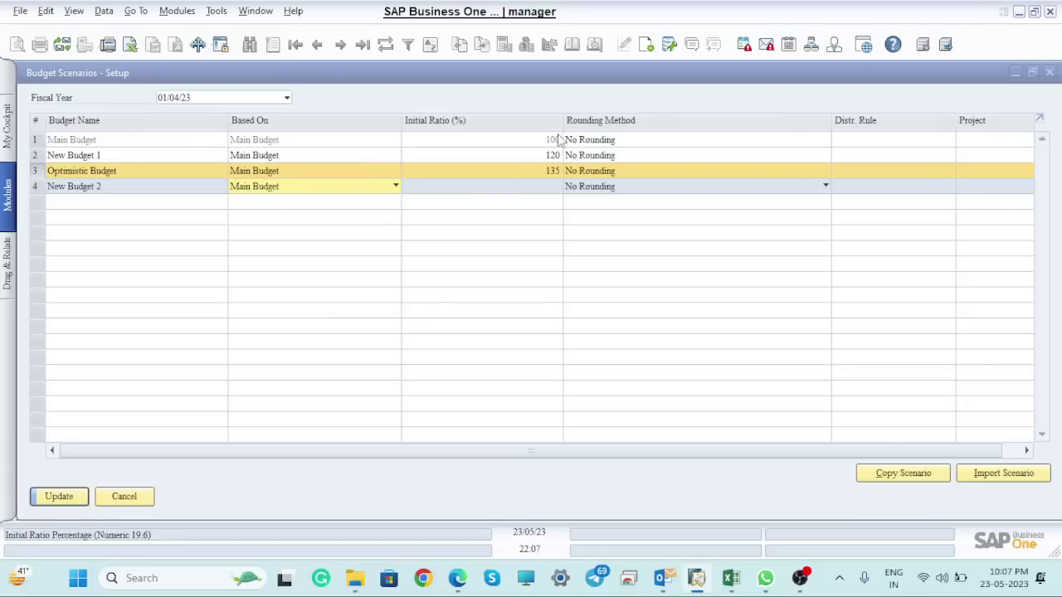
pyautogui.click(555, 188)
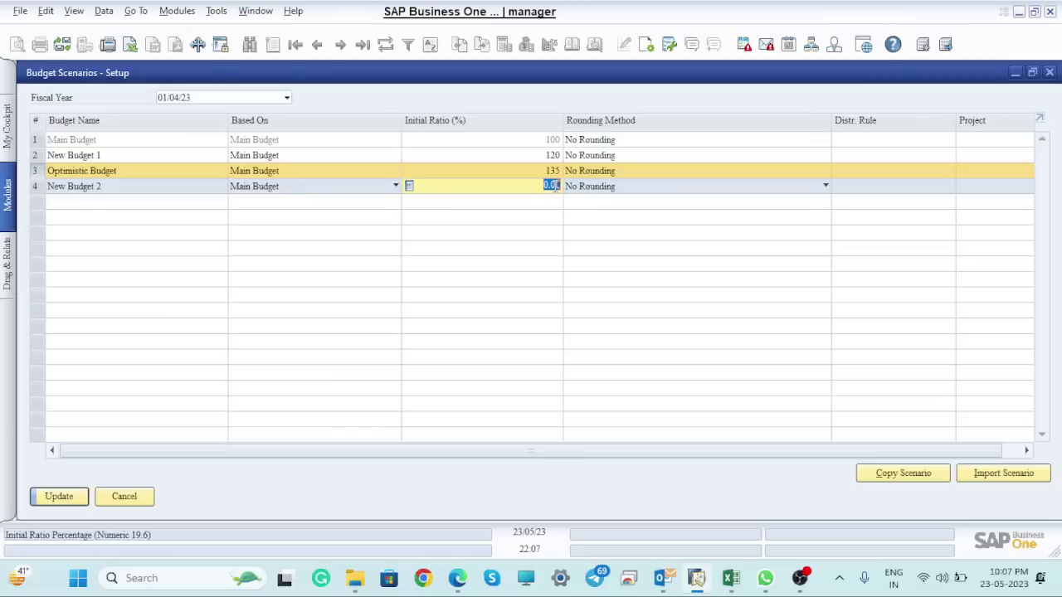
pyautogui.write('140')
pyautogui.press('Tab')
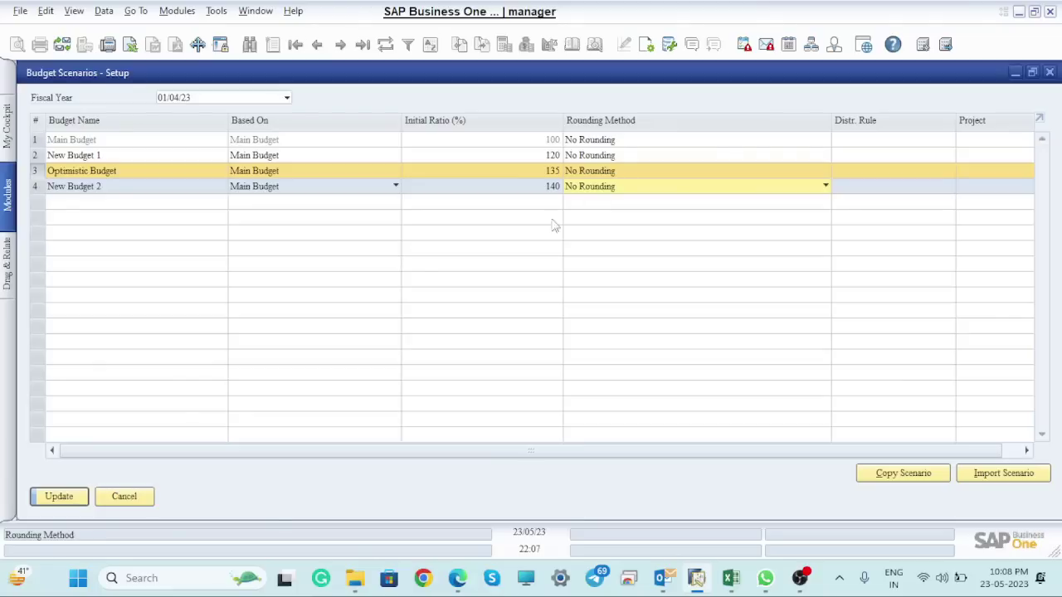
pyautogui.click(59, 498)
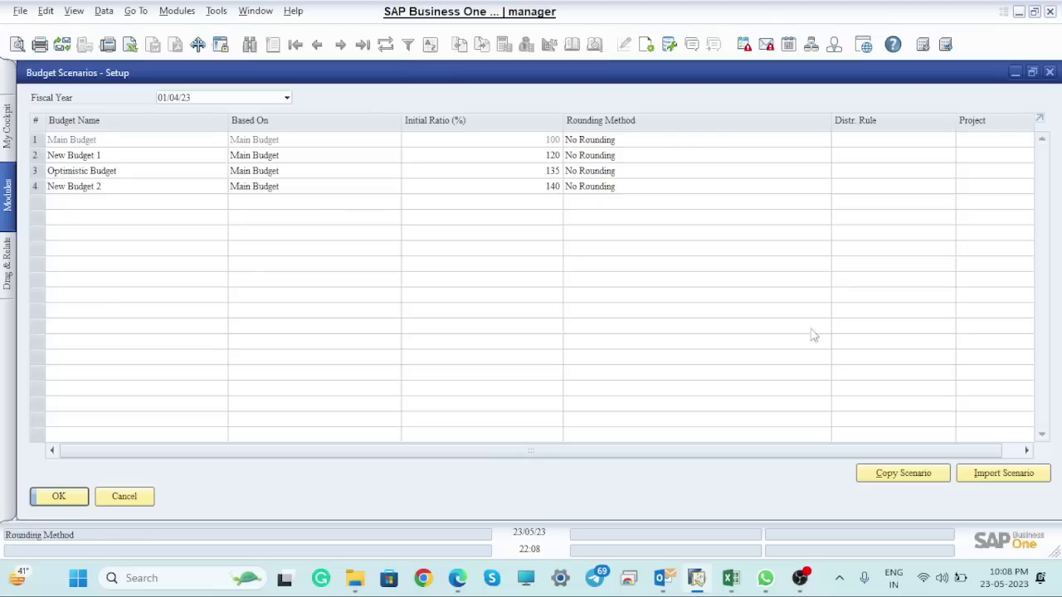
# Start copying a budget scenario with Optimistic Budget-01/04/23 as both the original and the destination scenario
pyautogui.click(917, 479)
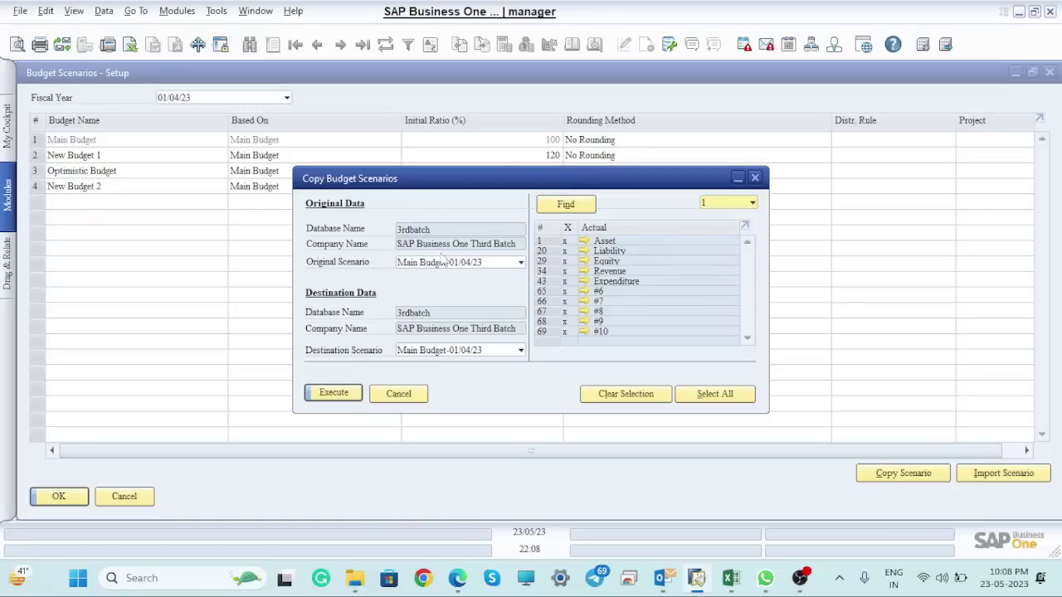
pyautogui.click(505, 264)
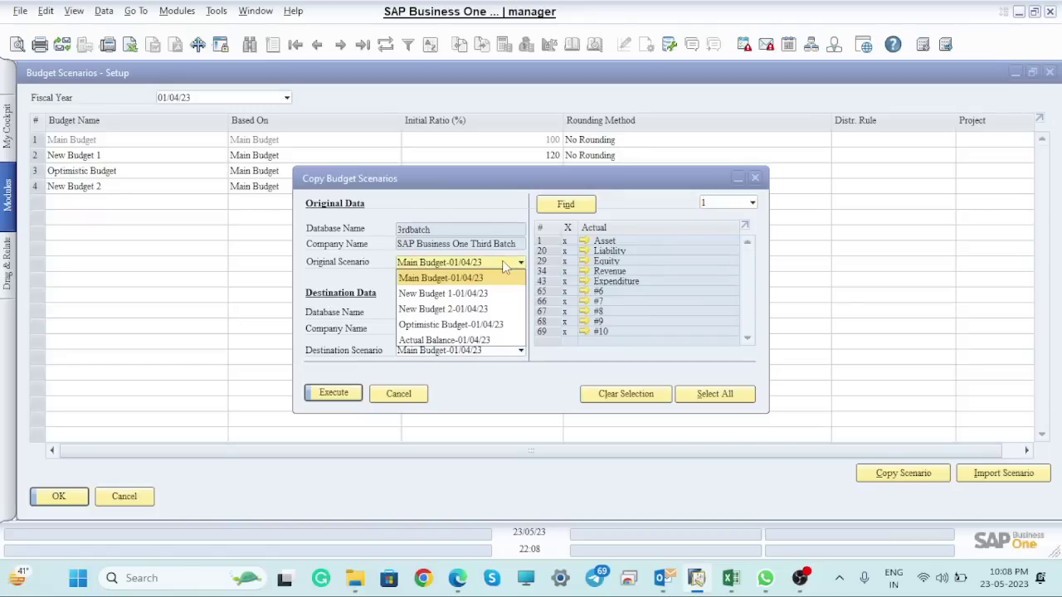
pyautogui.click(470, 324)
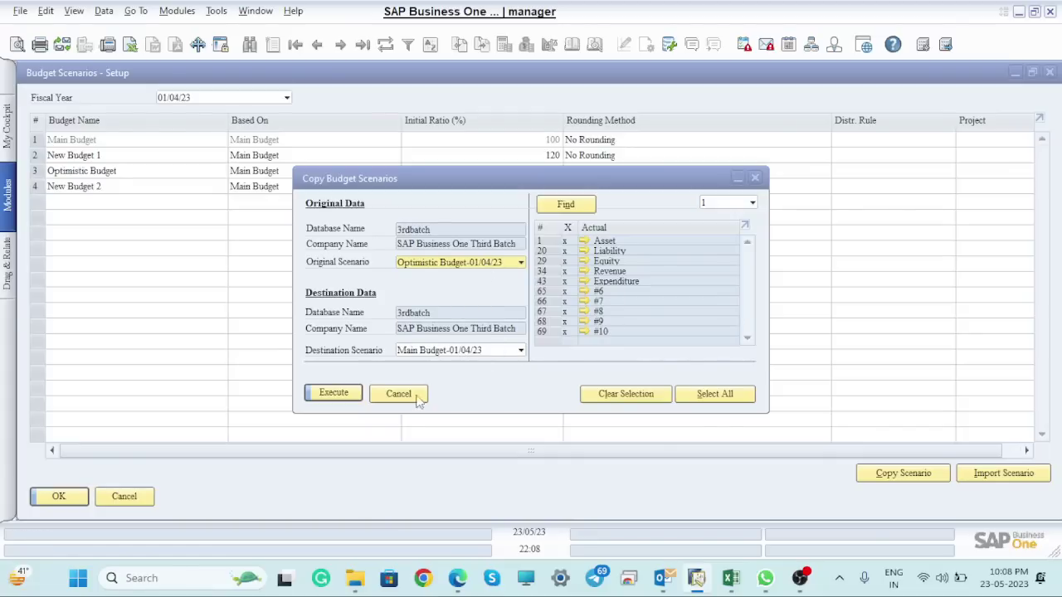
pyautogui.click(487, 355)
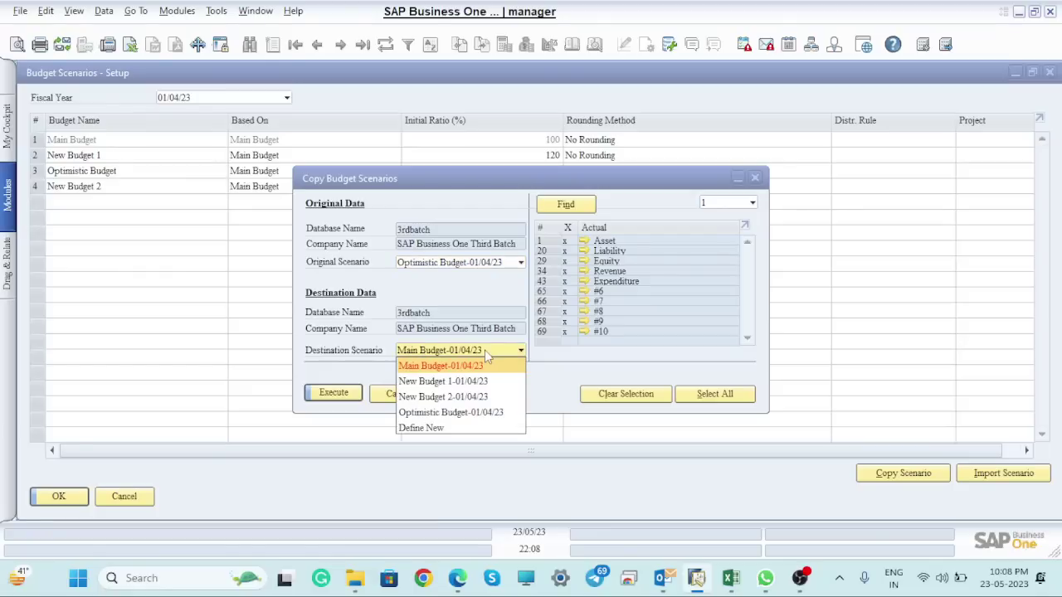
pyautogui.click(457, 412)
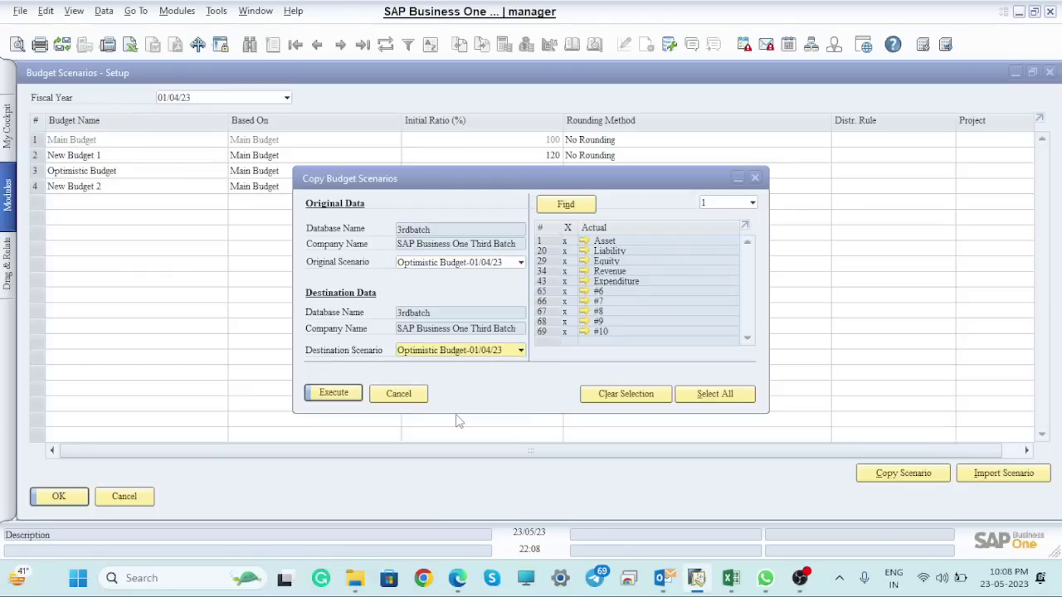
# Execute the scenario copy, overwriting existing budget data for all accounts, and close the copy dialog
pyautogui.click(333, 393)
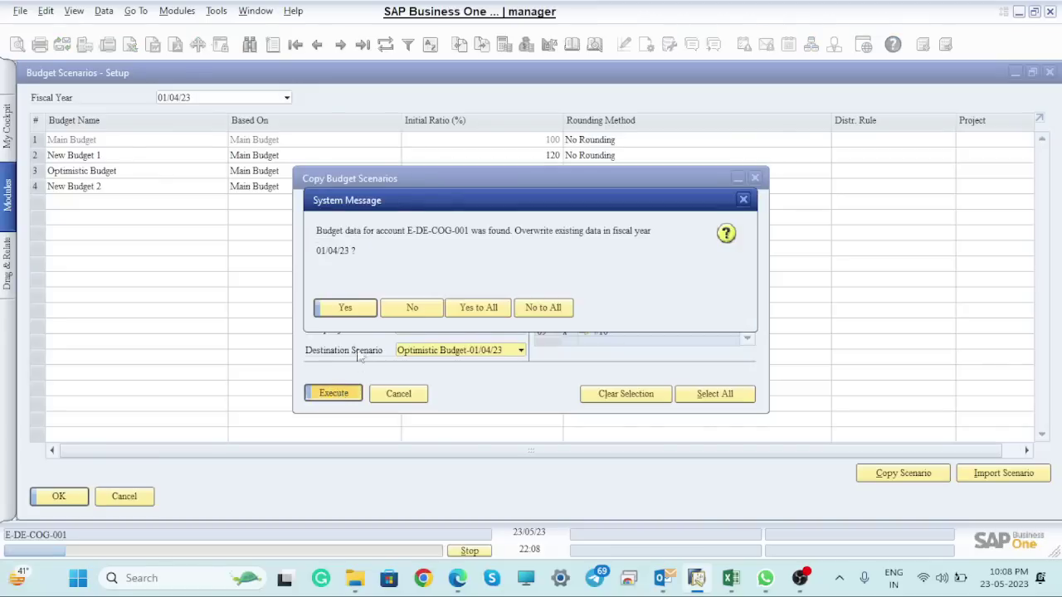
pyautogui.click(348, 309)
pyautogui.click(348, 309)
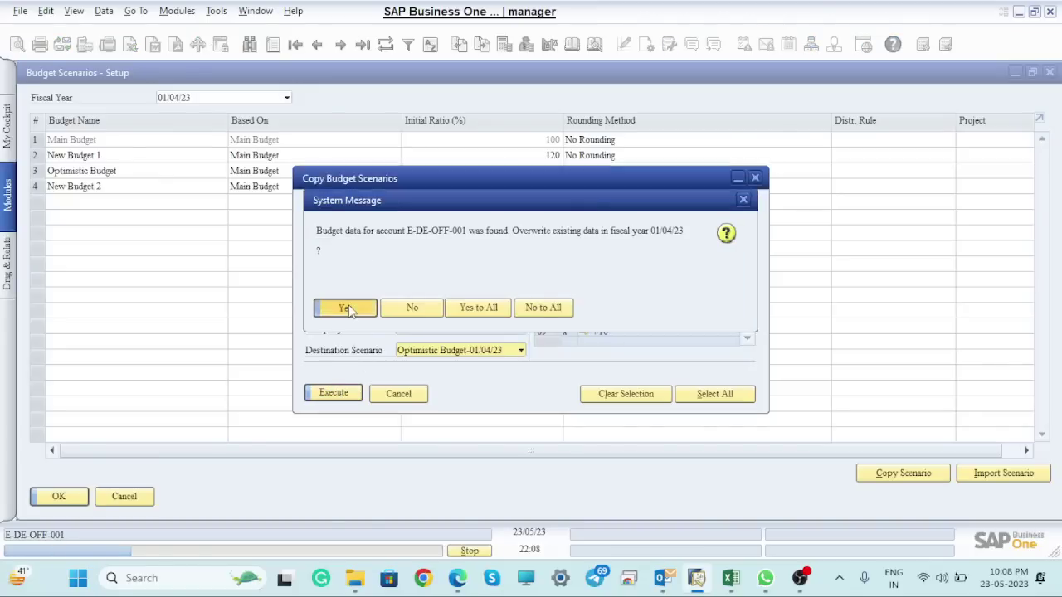
pyautogui.click(479, 308)
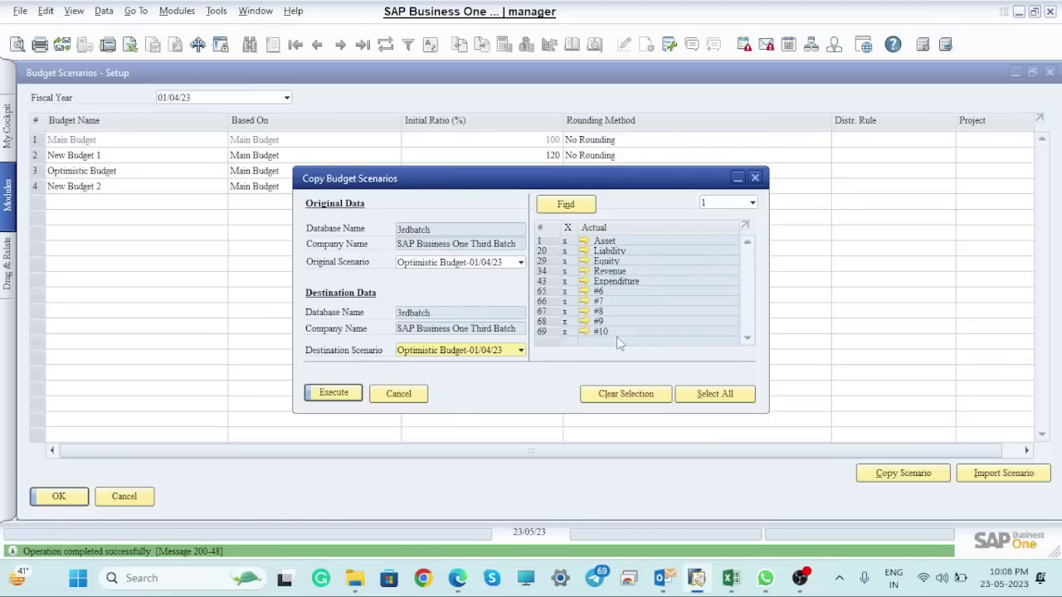
pyautogui.click(755, 178)
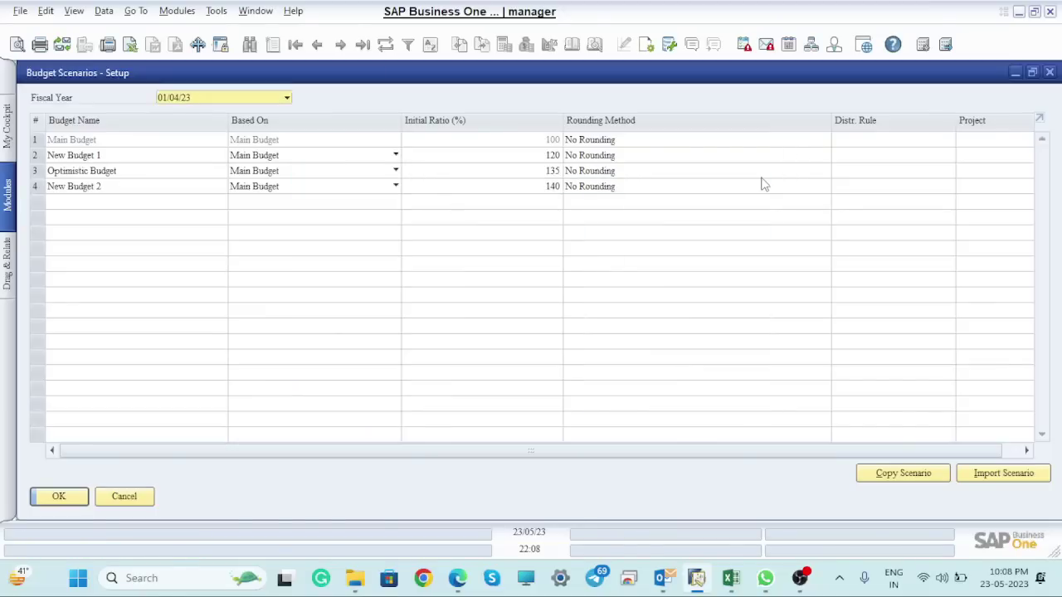
# Review the Import Budget Scenarios options and the companies available as source, cancel without importing, and close the Budget Scenarios setup
pyautogui.click(1003, 474)
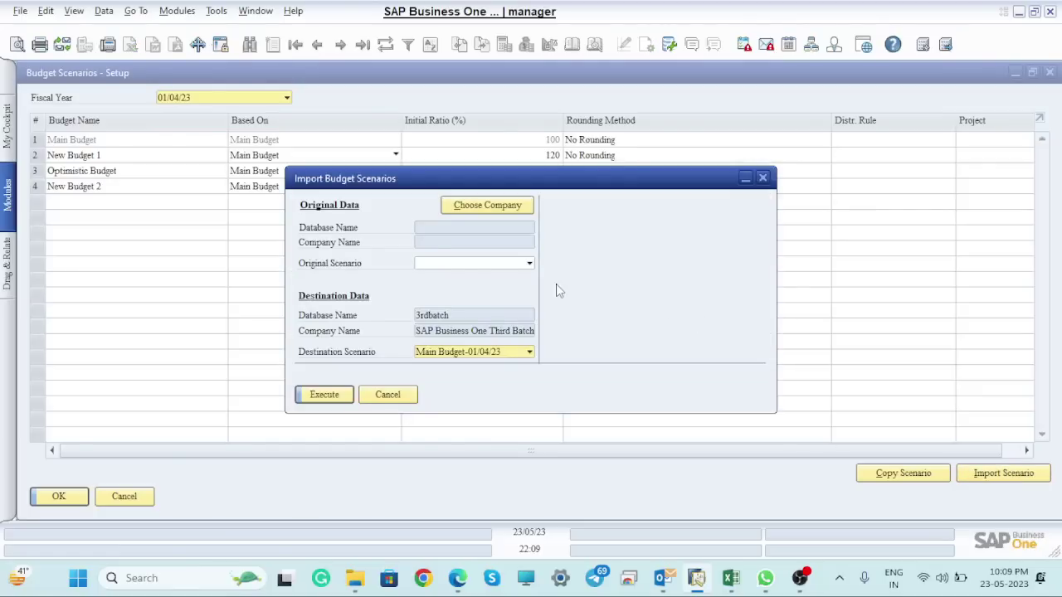
pyautogui.click(470, 268)
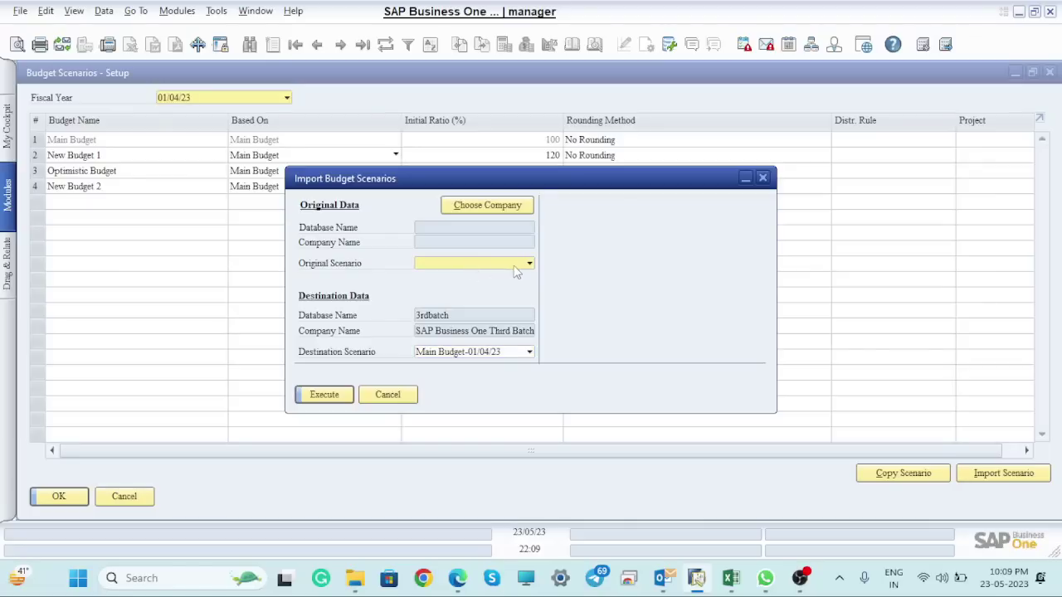
pyautogui.click(505, 207)
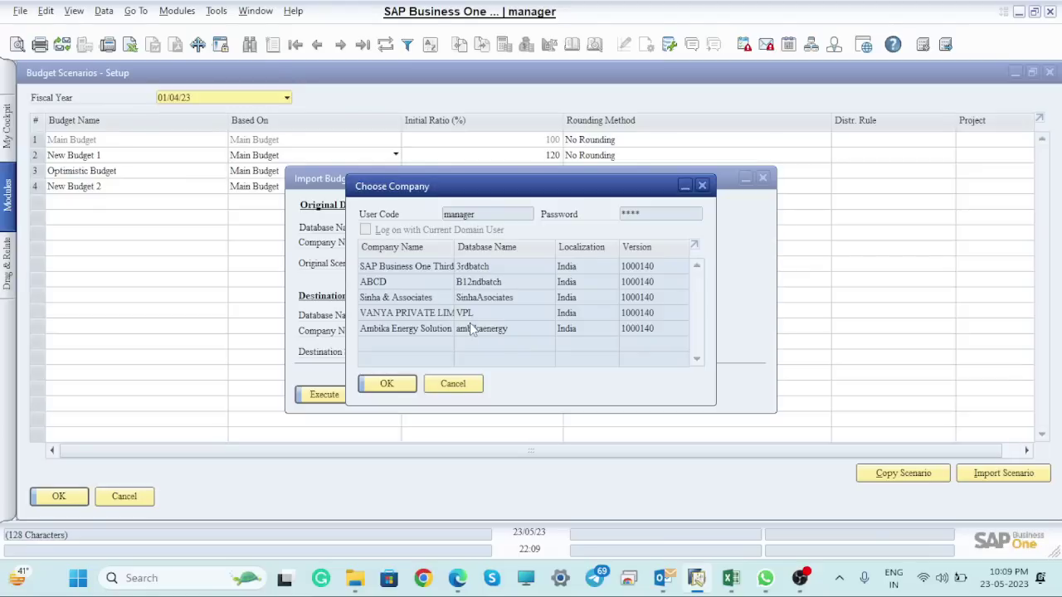
pyautogui.click(422, 315)
pyautogui.click(426, 330)
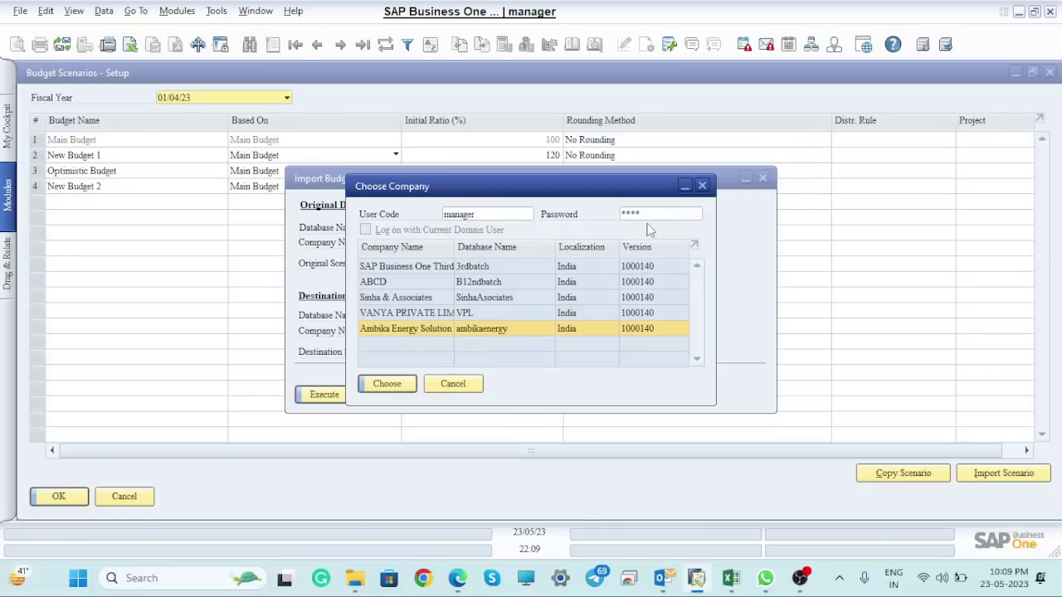
pyautogui.click(470, 388)
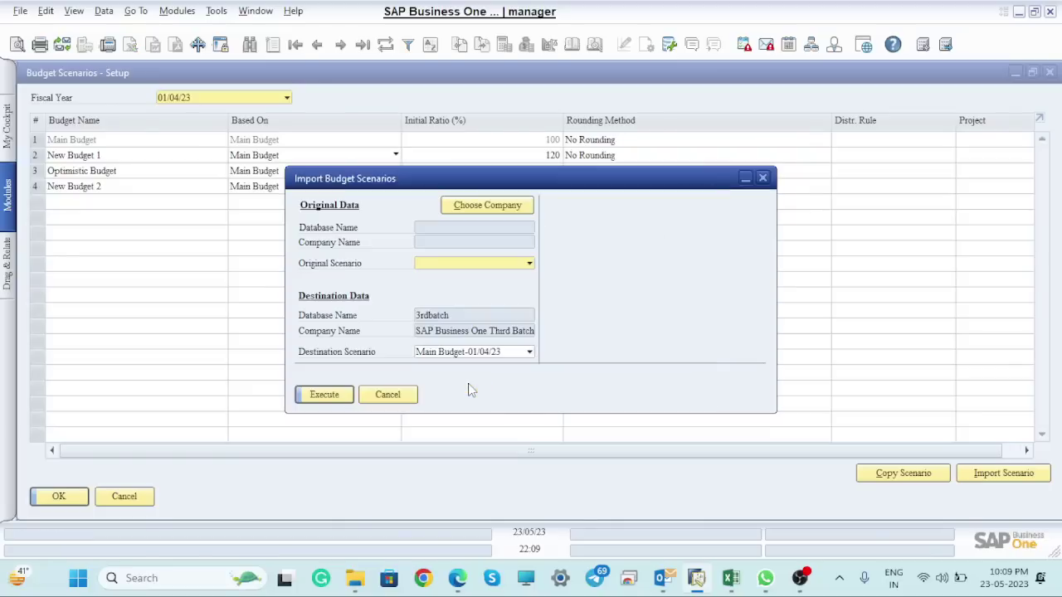
pyautogui.click(388, 396)
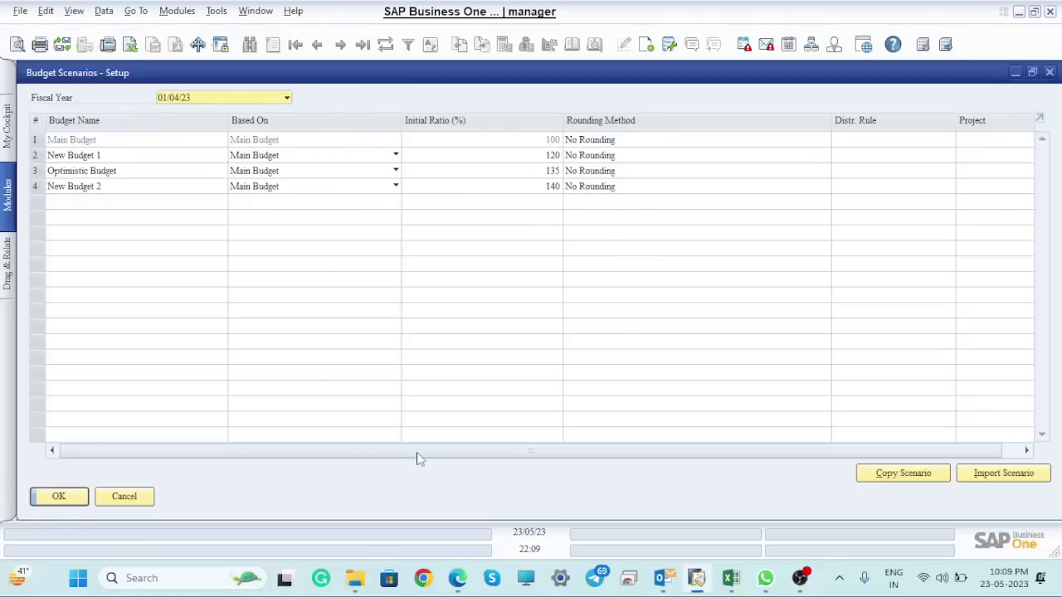
pyautogui.click(72, 502)
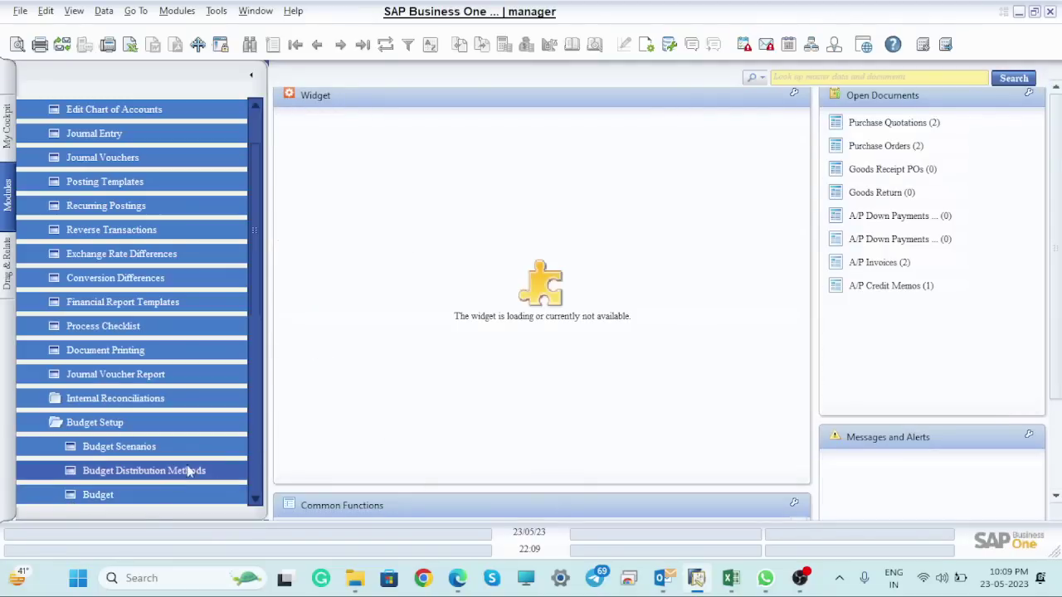
# Open the Budget Distribution Methods setup and review the monthly factors of the Descending Series, Ascending Order and Equal methods
pyautogui.click(153, 475)
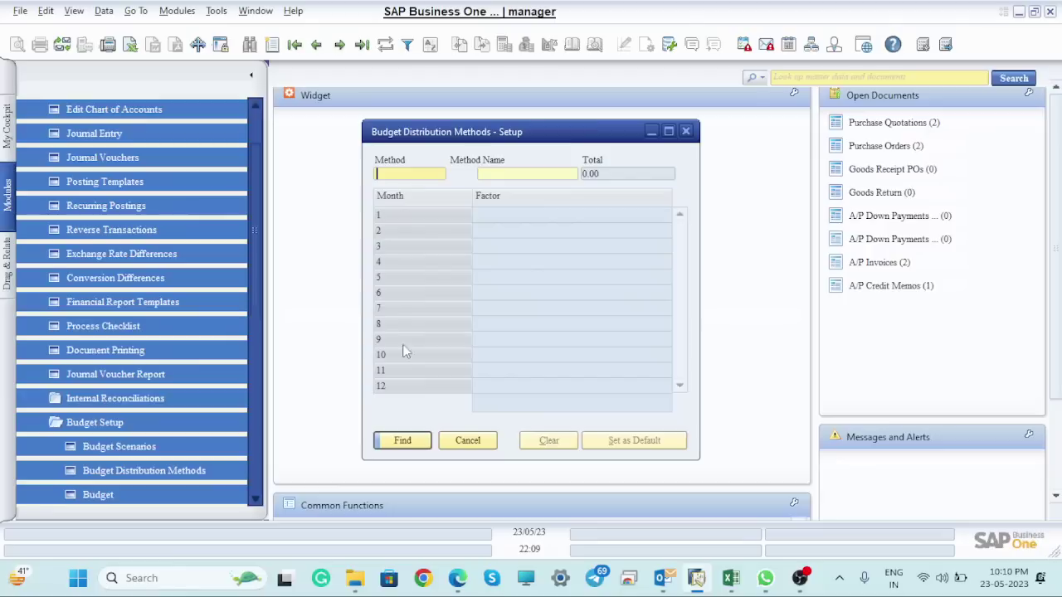
pyautogui.click(363, 45)
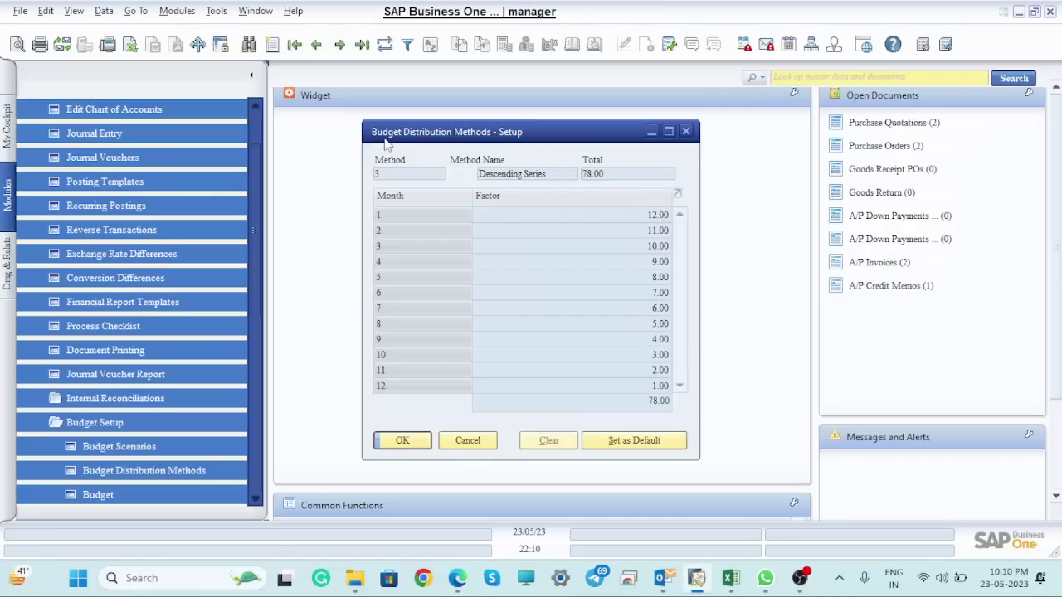
pyautogui.click(316, 45)
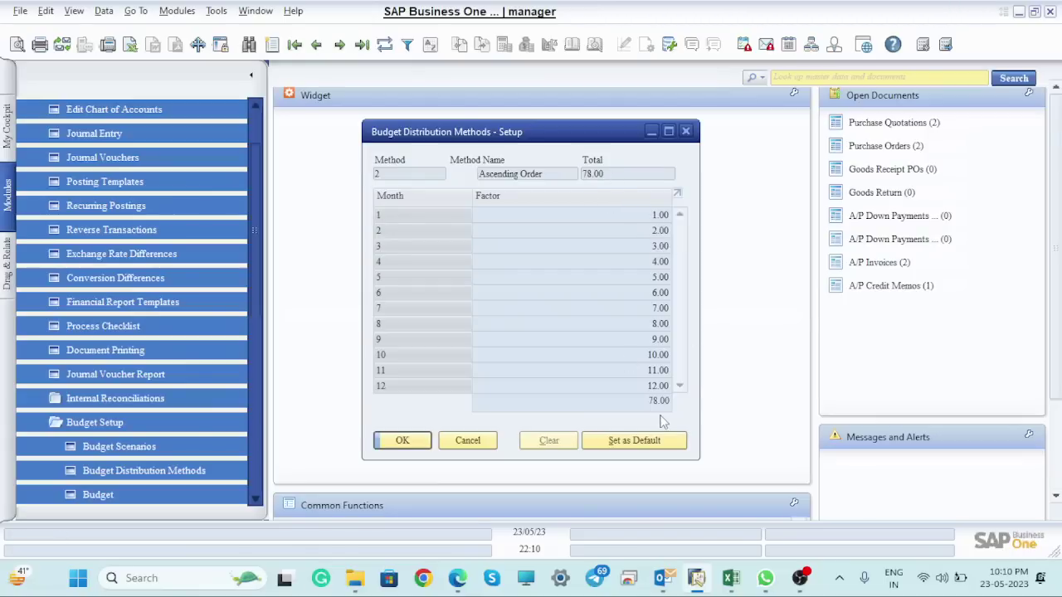
pyautogui.click(325, 48)
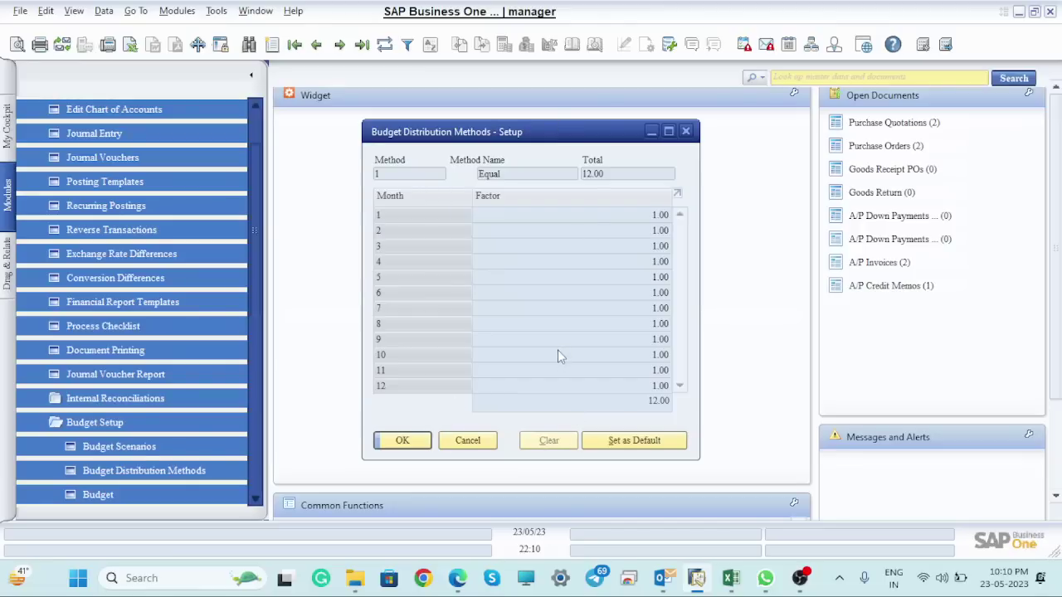
pyautogui.hotkey('ctrl', 'a')
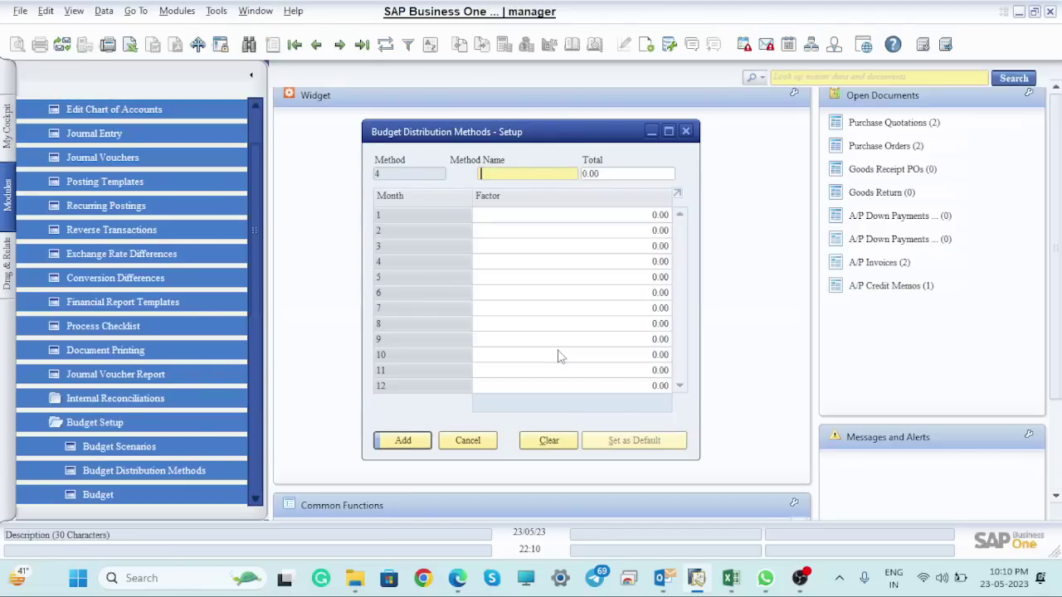
pyautogui.click(664, 214)
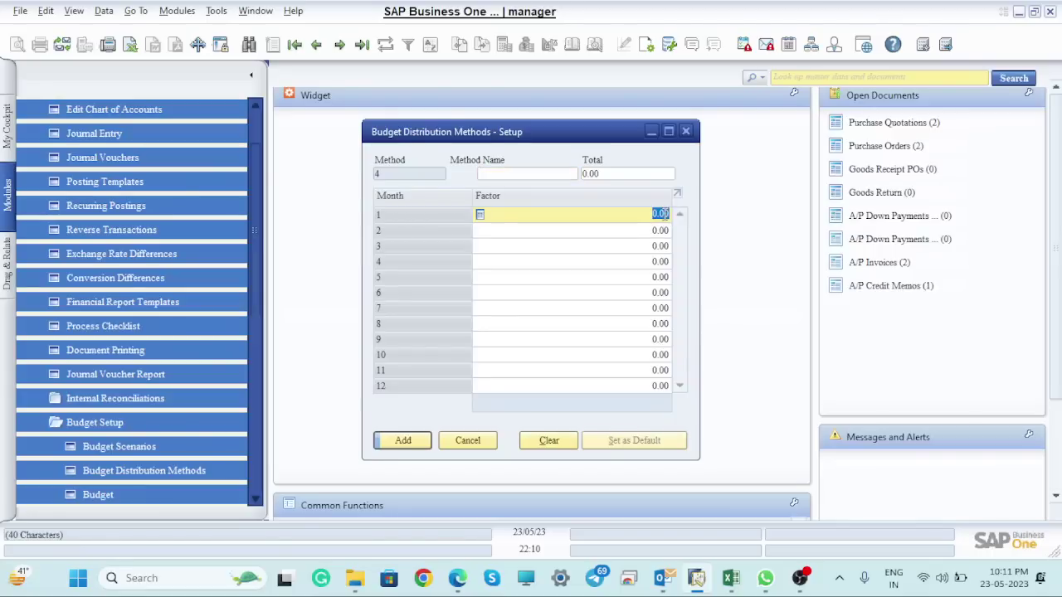
pyautogui.click(661, 232)
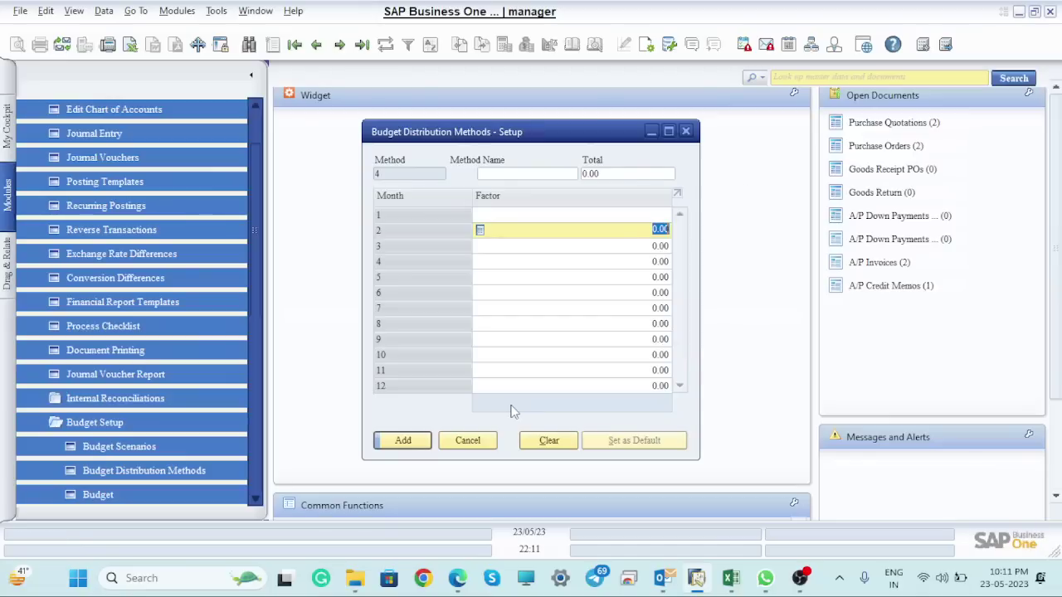
pyautogui.click(479, 441)
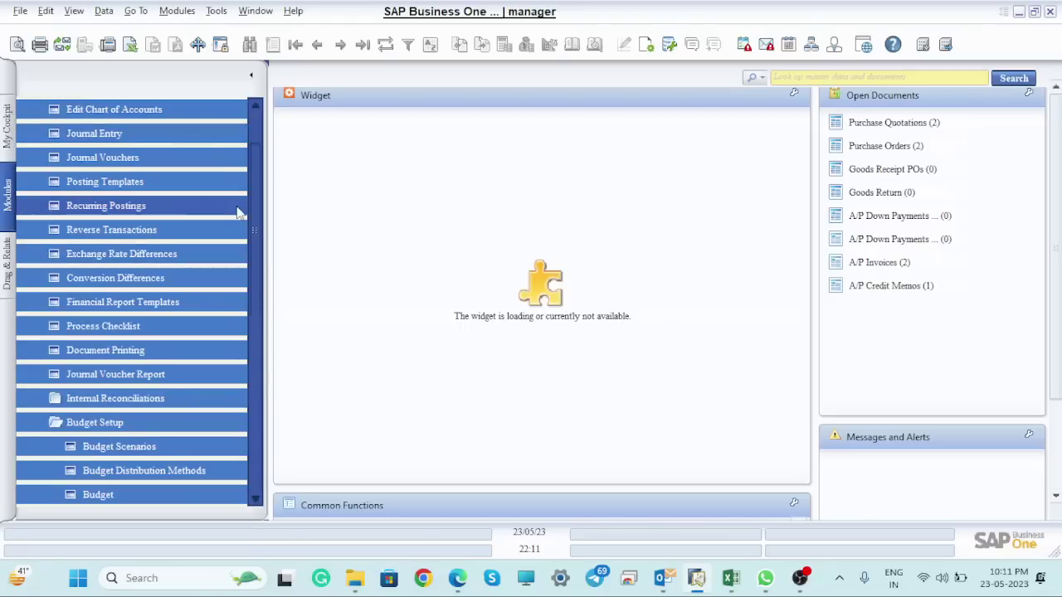
# Open the budget for scenario New Budget 2-01/04/23 with account groups #6, #7 and #8 excluded
pyautogui.click(106, 498)
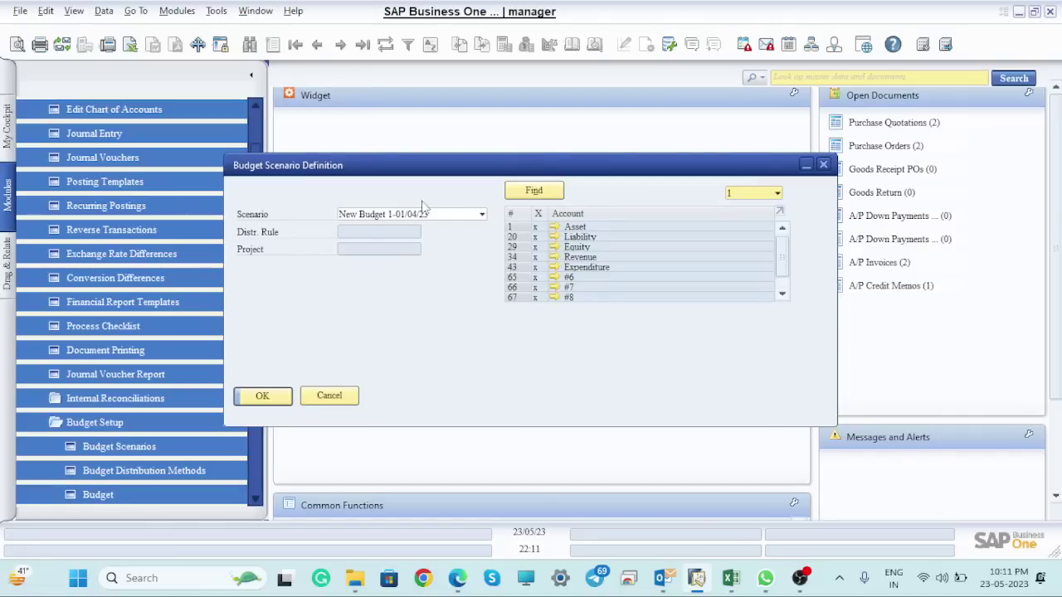
pyautogui.click(452, 216)
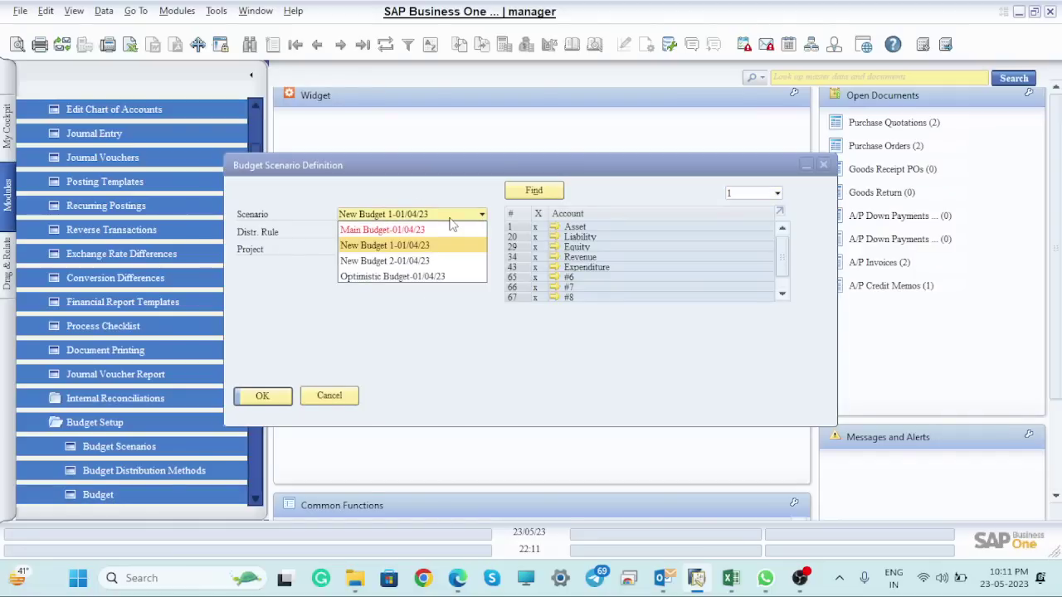
pyautogui.click(409, 261)
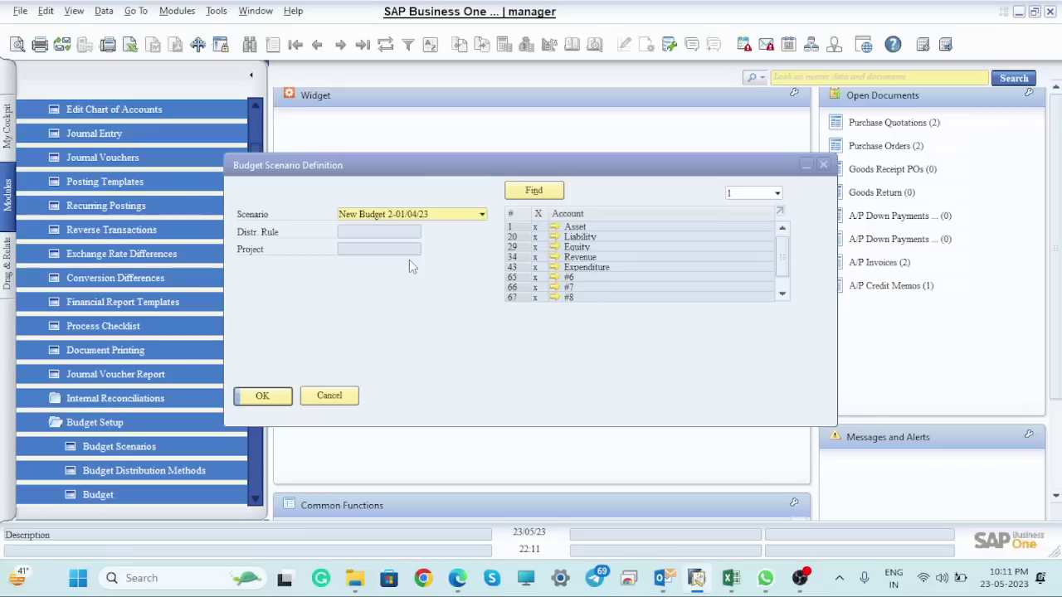
pyautogui.click(262, 397)
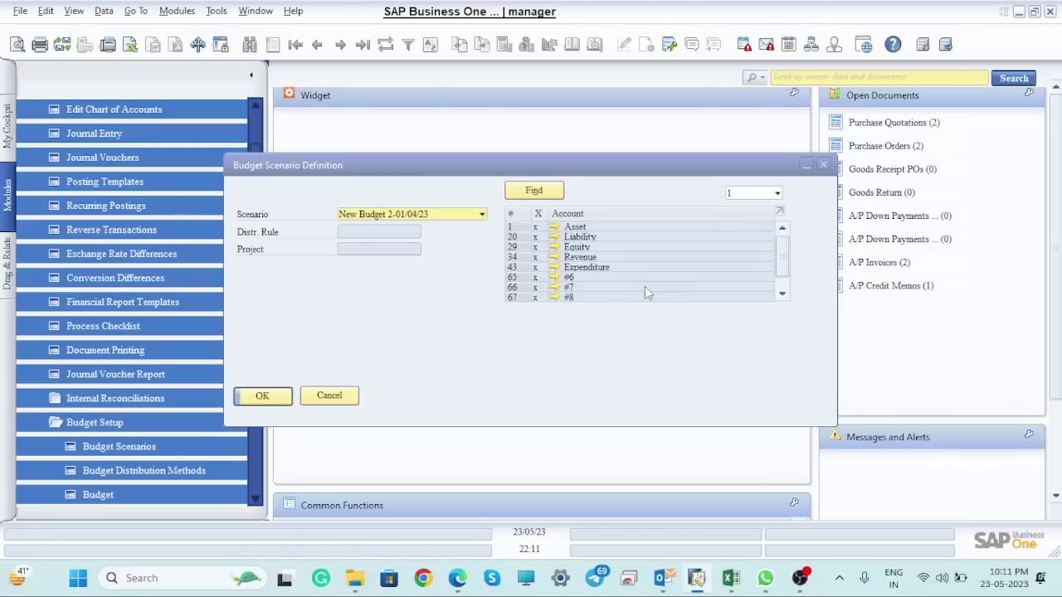
pyautogui.click(535, 287)
pyautogui.click(535, 297)
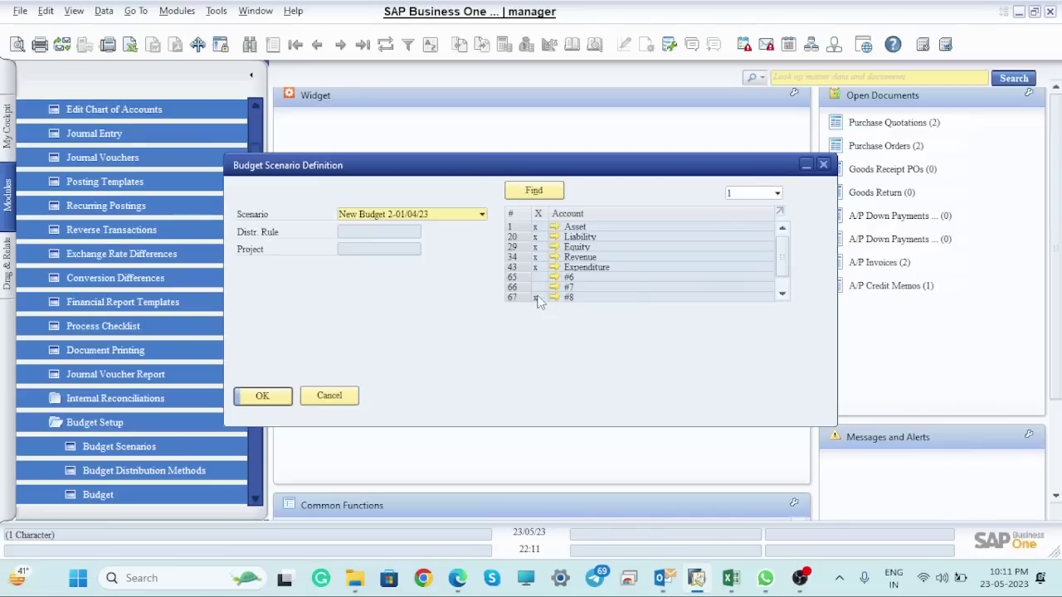
pyautogui.click(280, 396)
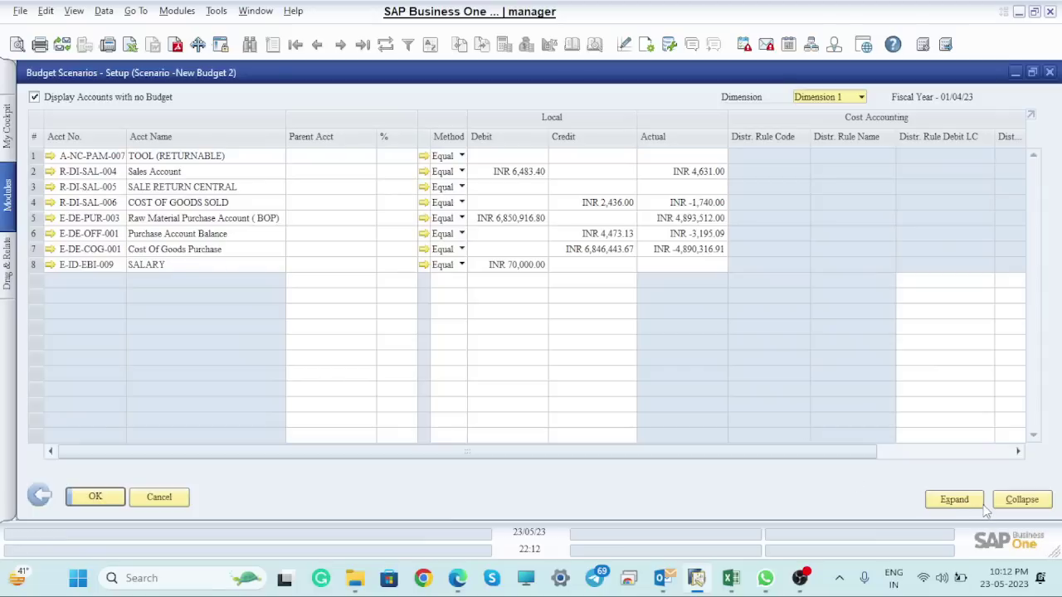
# Hide accounts with no budget in New Budget 2 with Dimension 1 selected, try collapsing and expanding the rows, and close the scenario
pyautogui.click(954, 499)
pyautogui.click(35, 97)
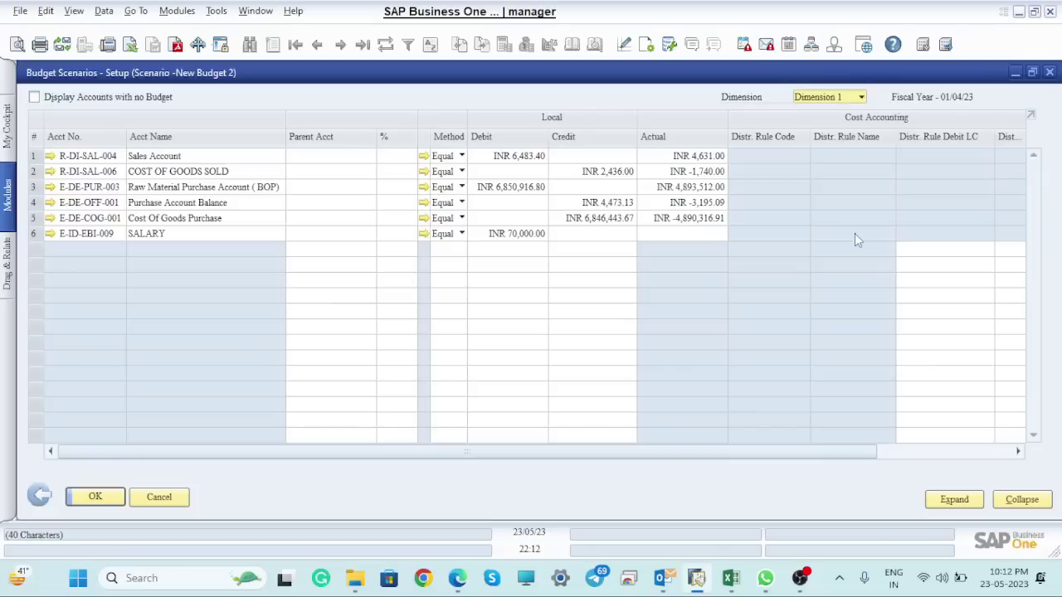
pyautogui.click(860, 97)
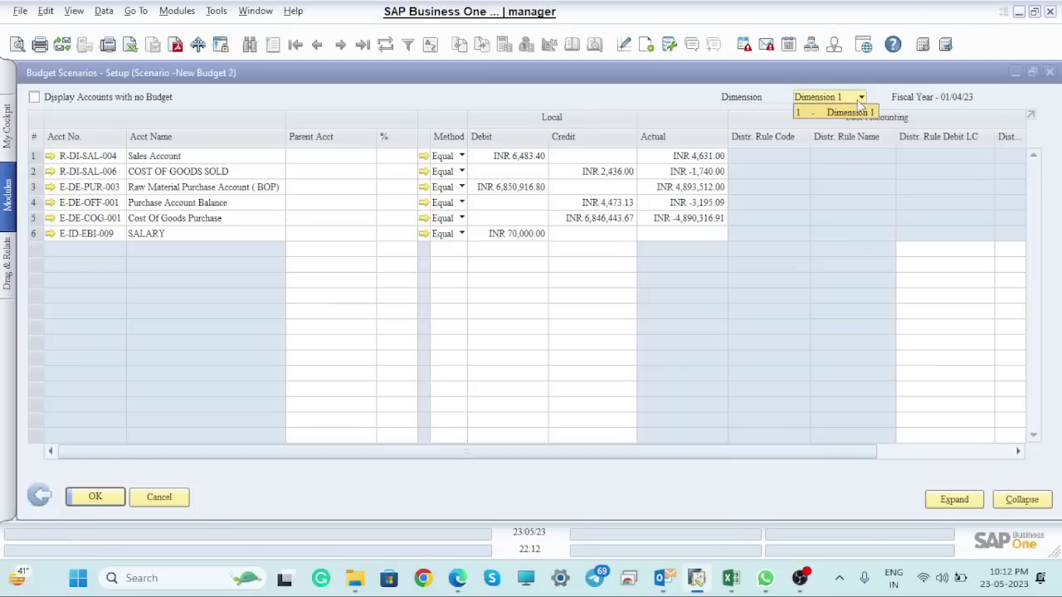
pyautogui.click(846, 112)
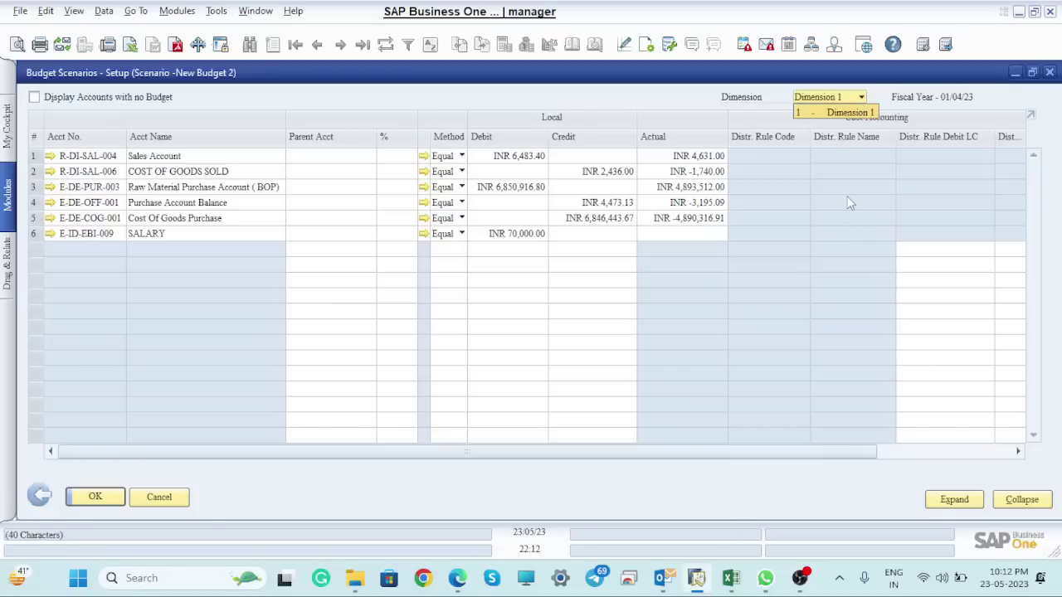
pyautogui.click(1018, 498)
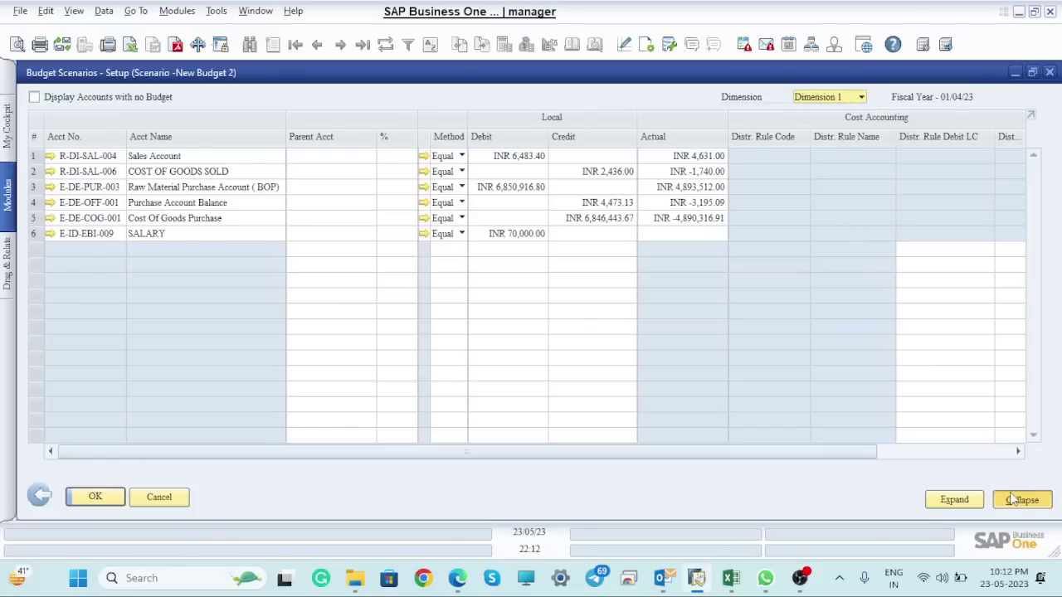
pyautogui.click(955, 500)
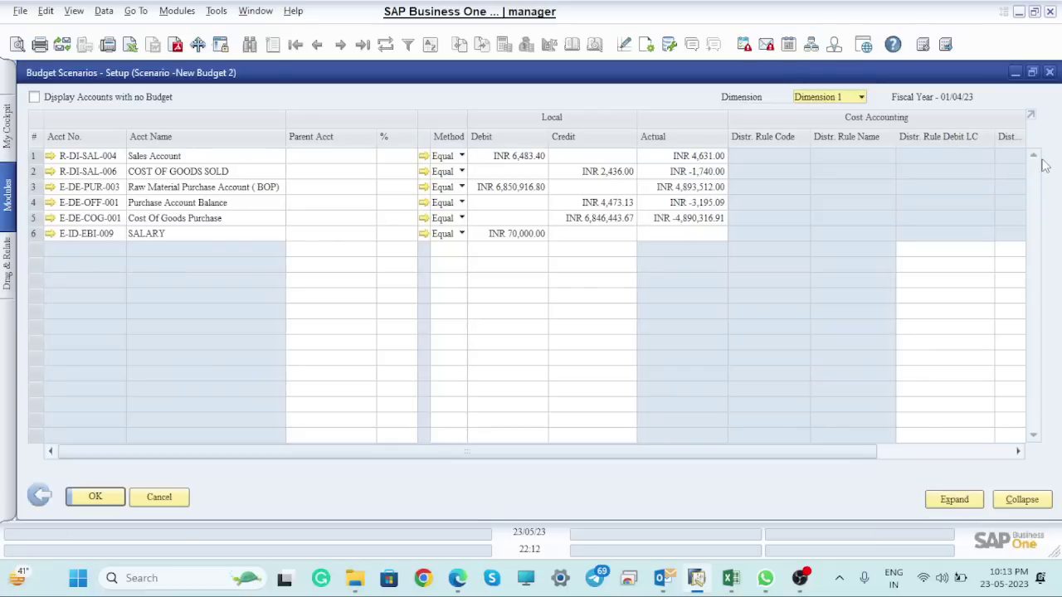
pyautogui.click(1049, 73)
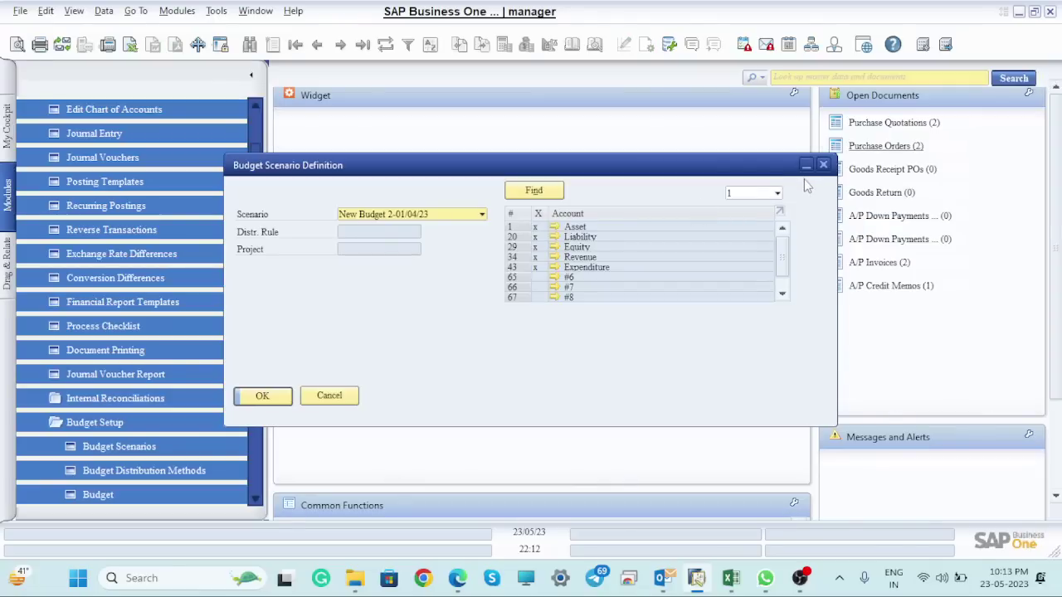
# Set the account display level to 4, open the Main Budget-01/04/23 scenario to view its account amounts, and close it
pyautogui.click(771, 198)
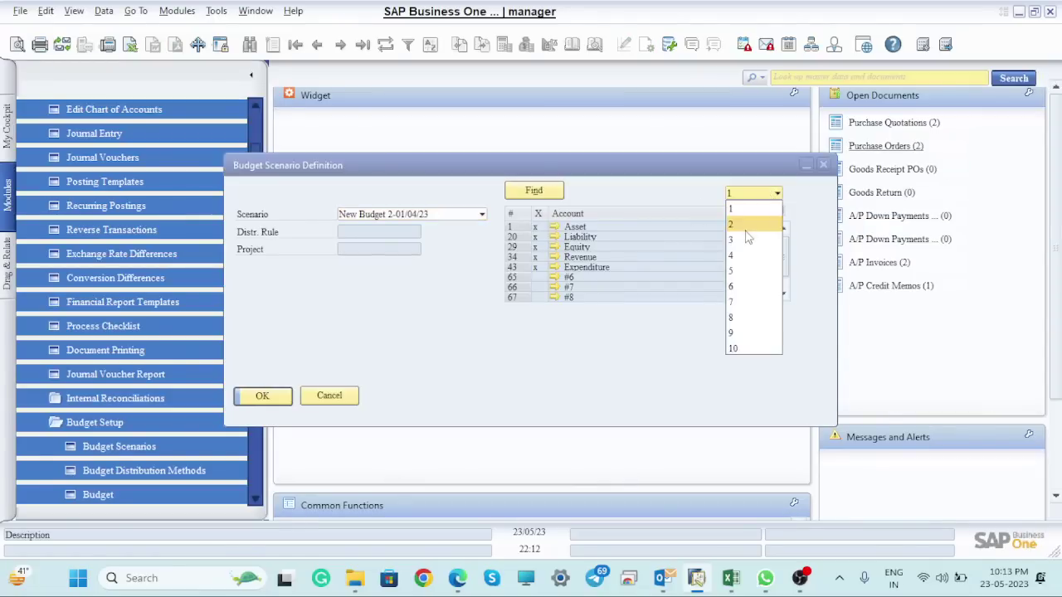
pyautogui.click(740, 260)
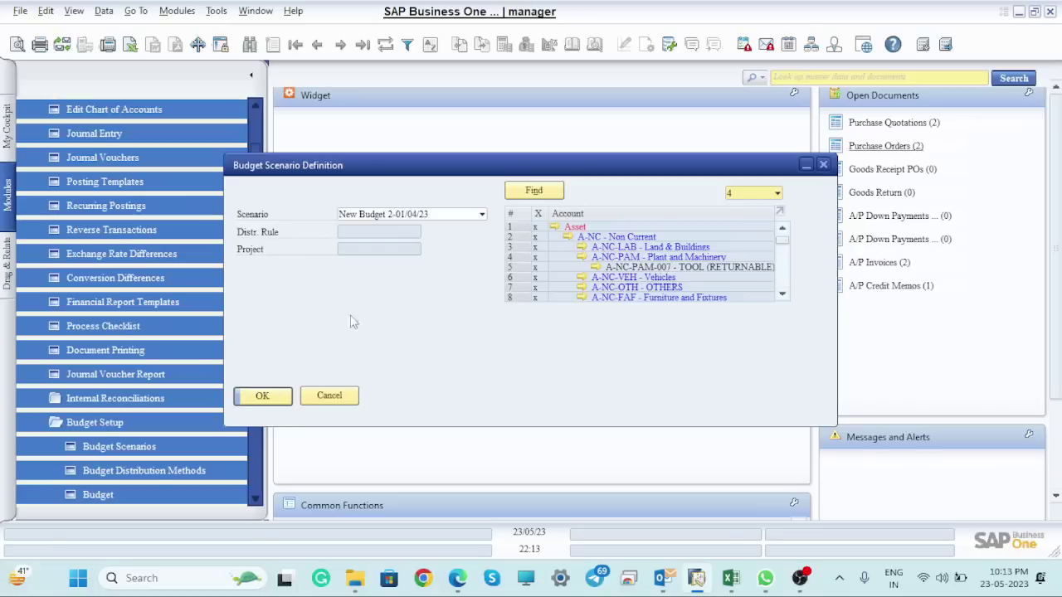
pyautogui.click(467, 218)
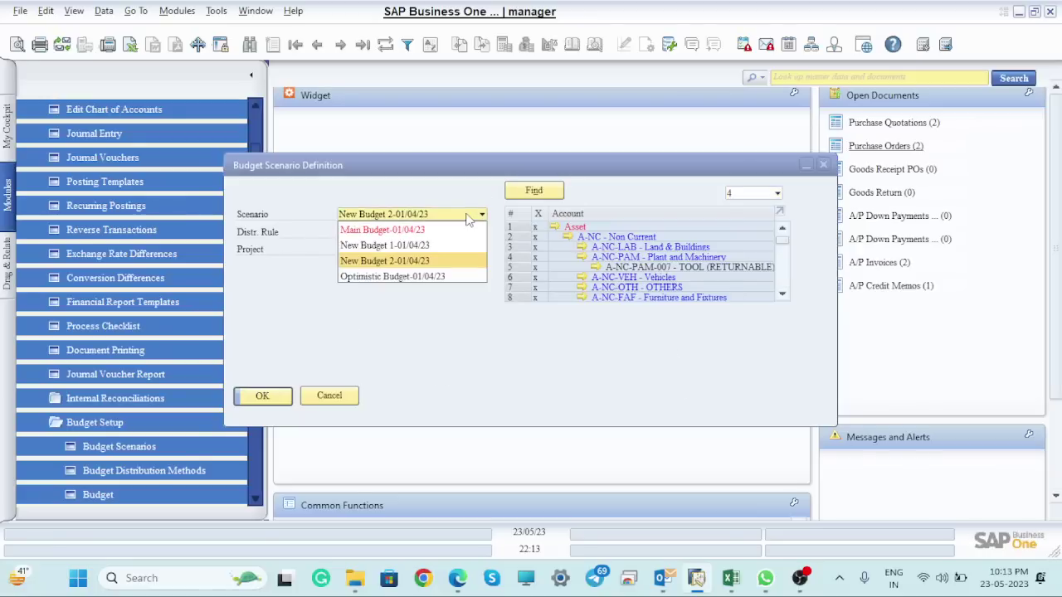
pyautogui.click(425, 232)
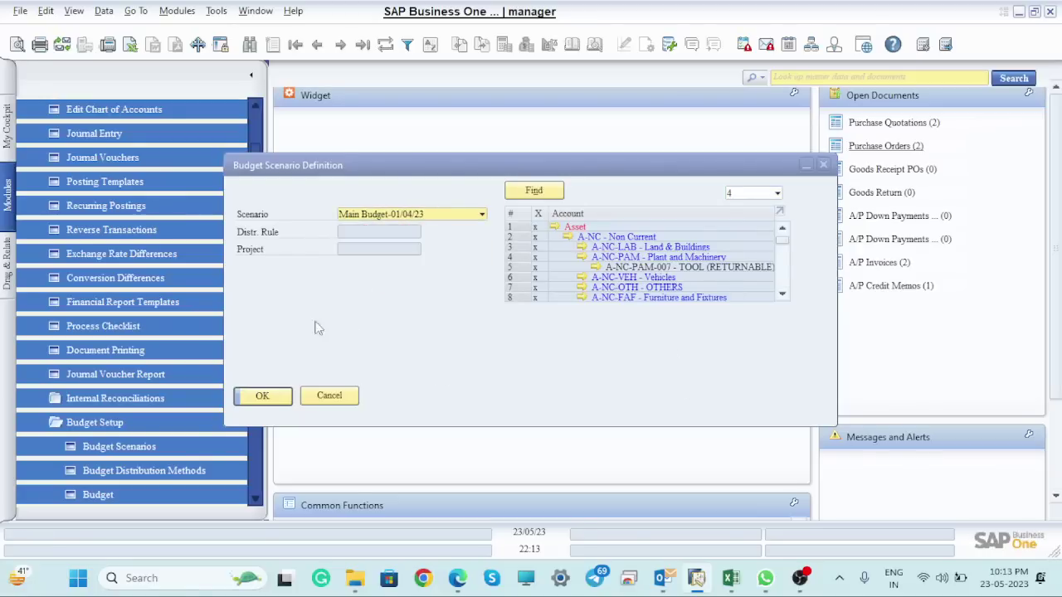
pyautogui.click(262, 396)
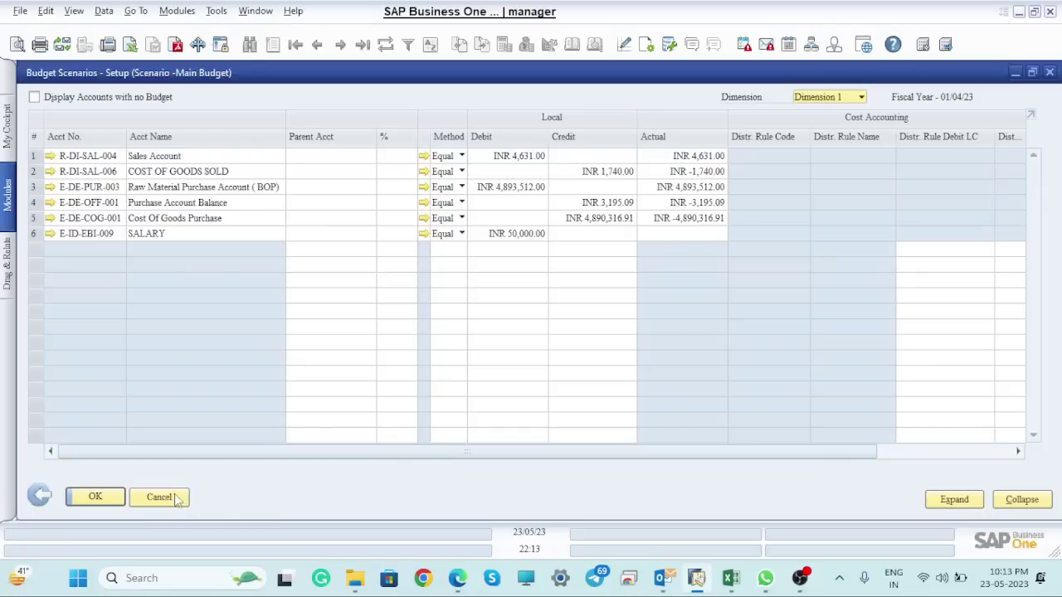
pyautogui.click(116, 498)
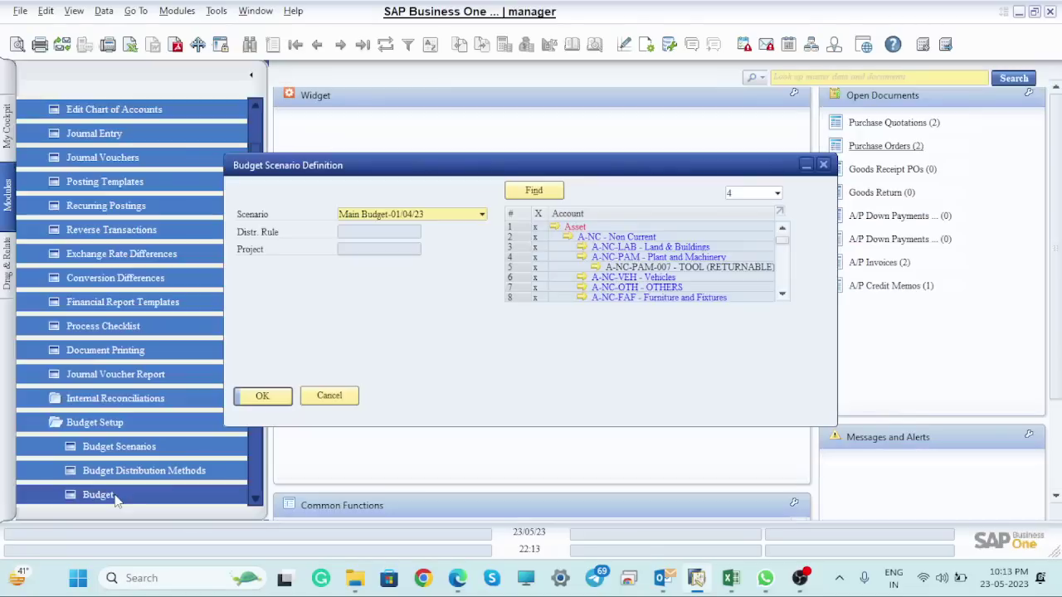
# Open the budget of scenario New Budget 2-01/04/23 to review its account amounts, and close it together with the scenario definition
pyautogui.click(480, 216)
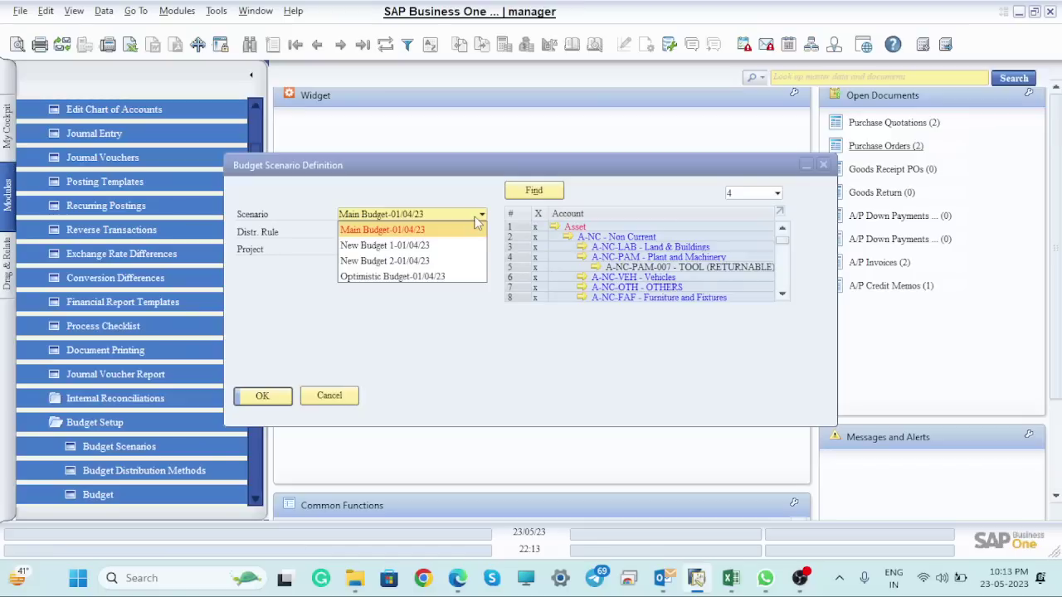
pyautogui.click(422, 261)
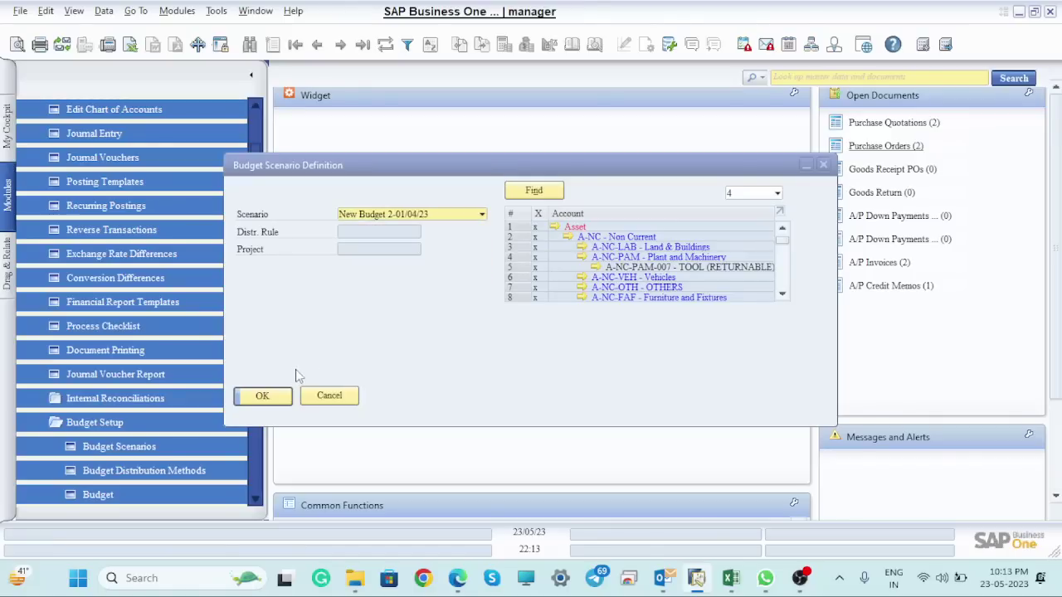
pyautogui.click(277, 395)
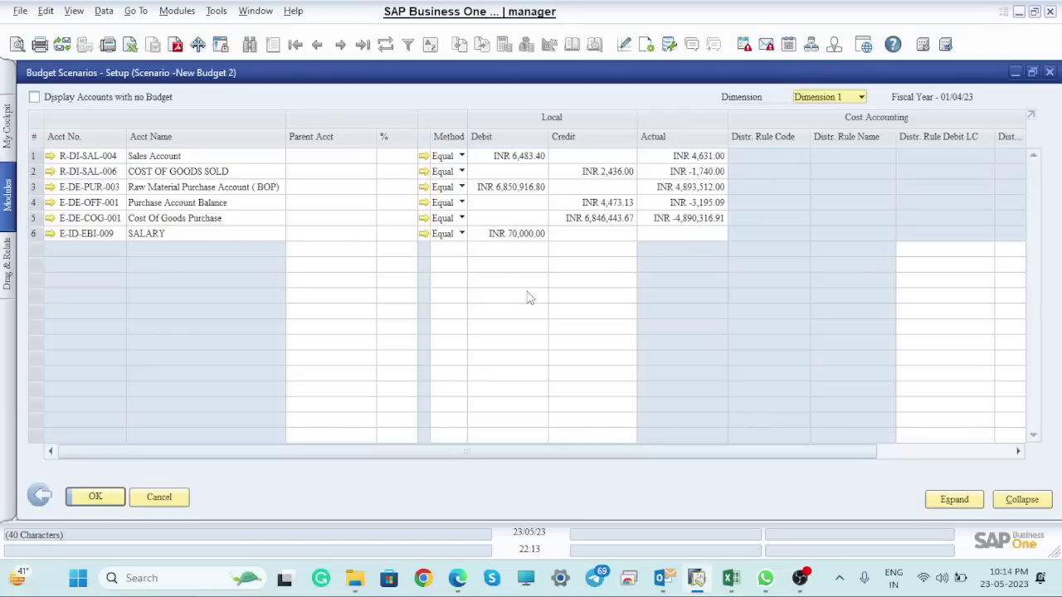
pyautogui.click(159, 498)
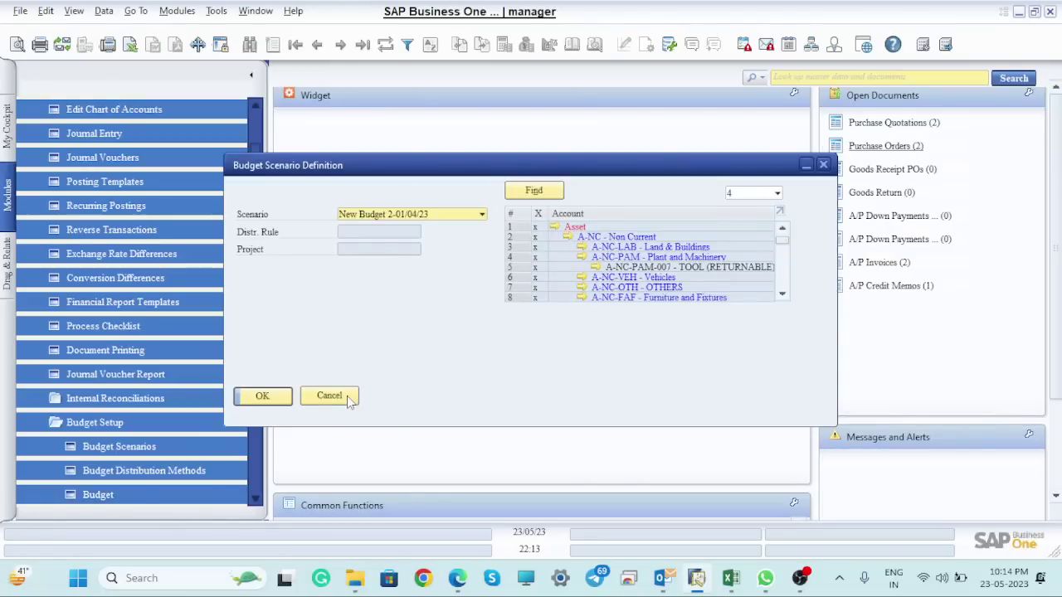
pyautogui.click(349, 398)
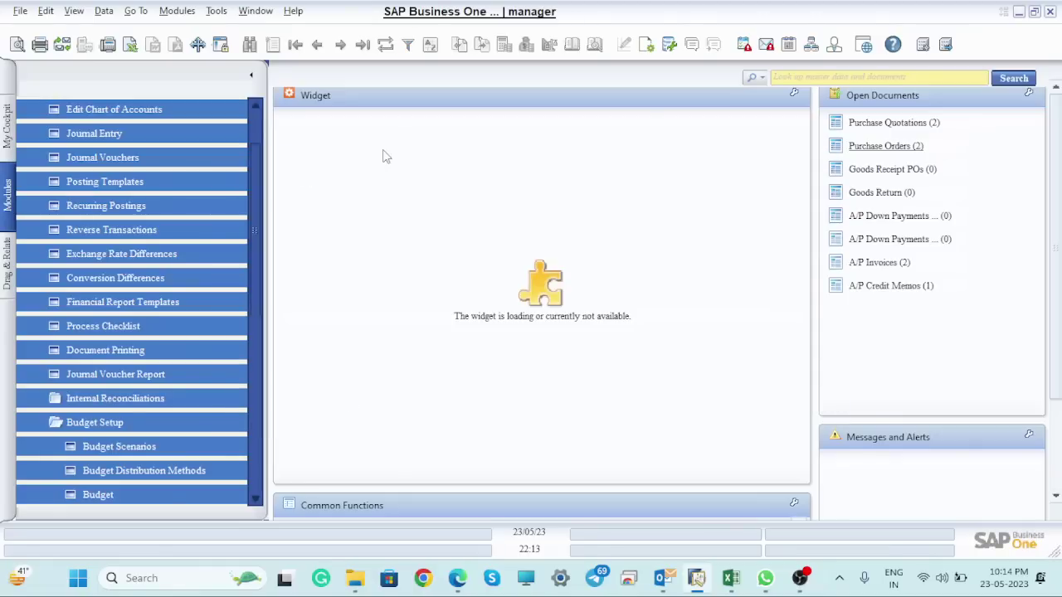
# Start a manual G/L internal reconciliation for the INPUT IGST@12% account from the Financials module
pyautogui.click(43, 426)
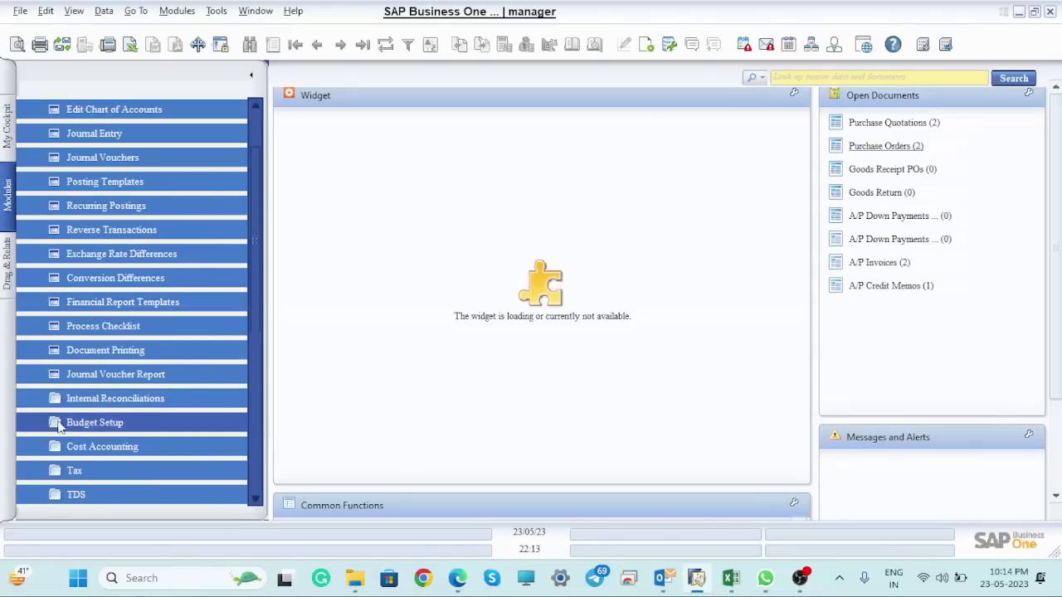
pyautogui.click(131, 400)
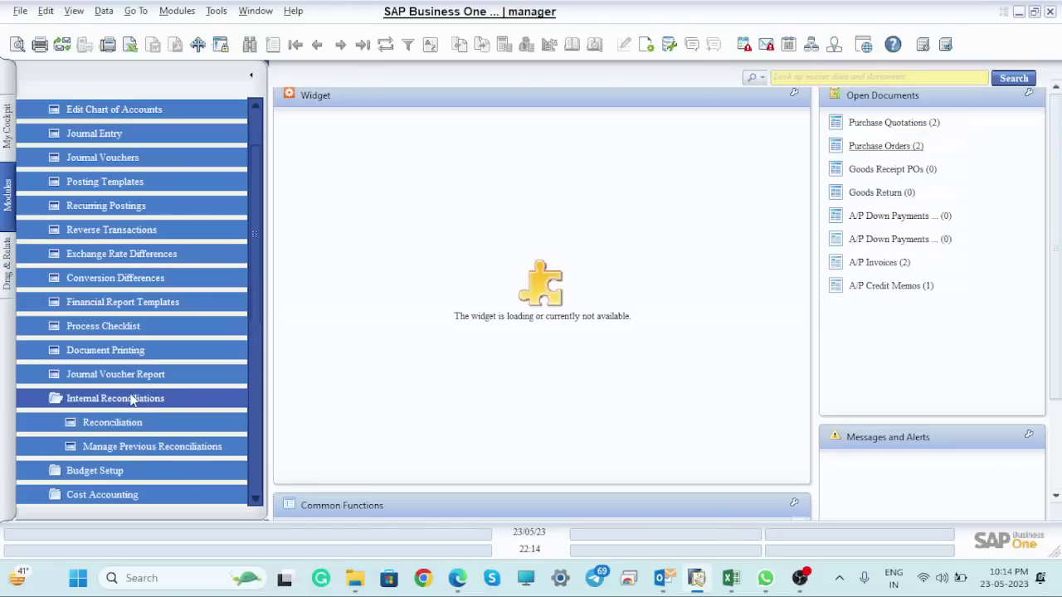
pyautogui.click(113, 423)
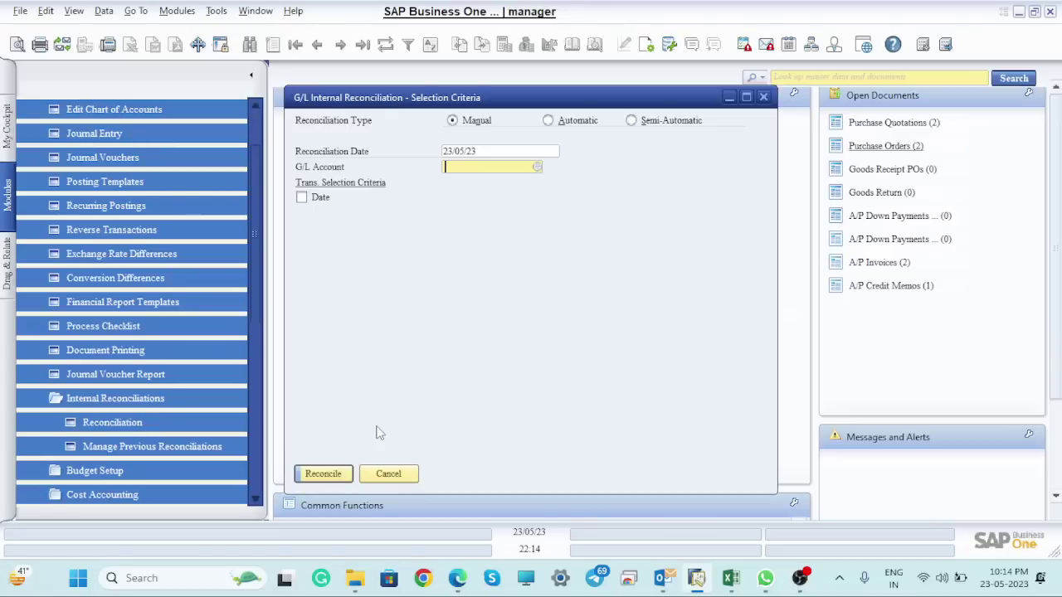
pyautogui.click(537, 167)
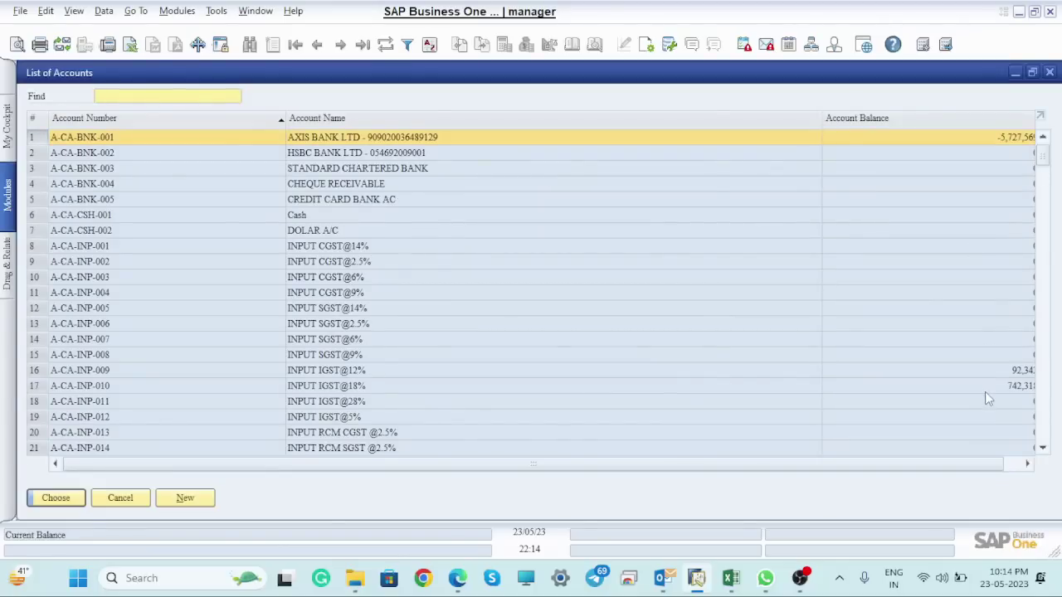
pyautogui.click(1015, 369)
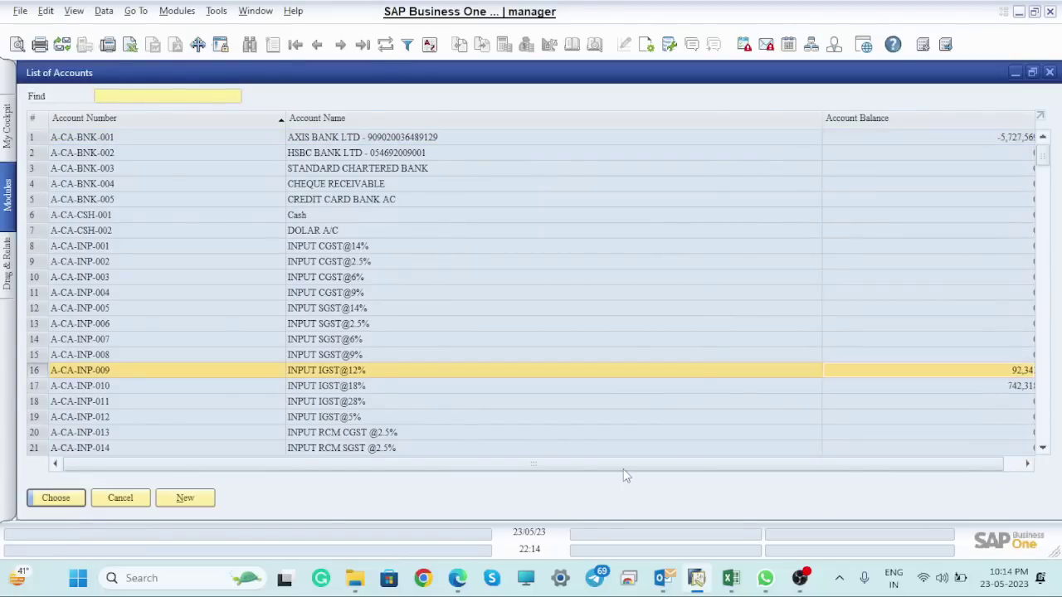
pyautogui.click(57, 498)
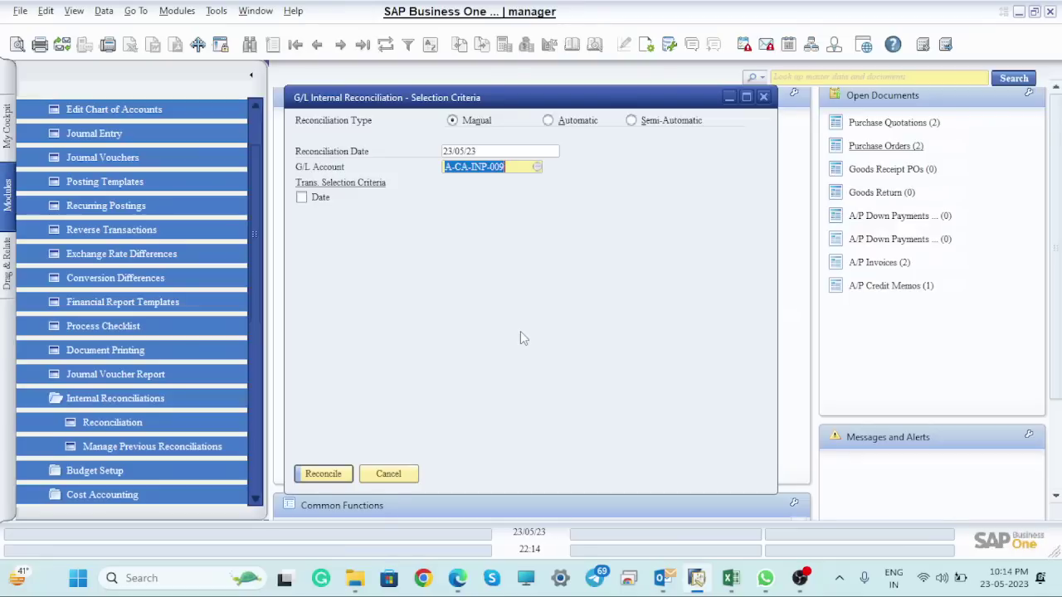
pyautogui.click(325, 475)
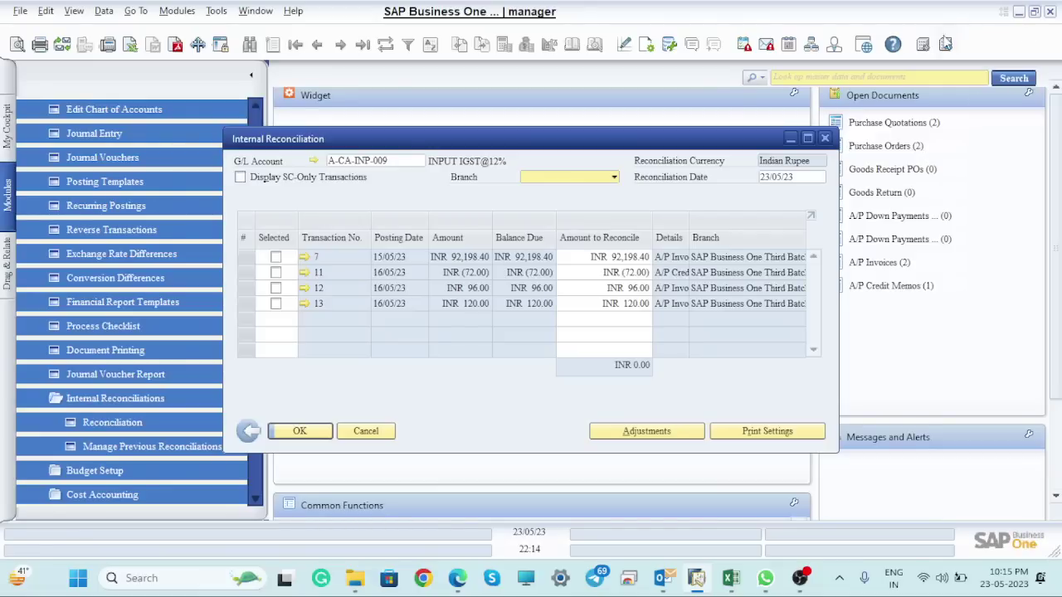
# Enlarge the reconciliation window, filter by branch SAP Business One Third Batch, and select transactions 7, 11, 12 and 13
pyautogui.click(808, 140)
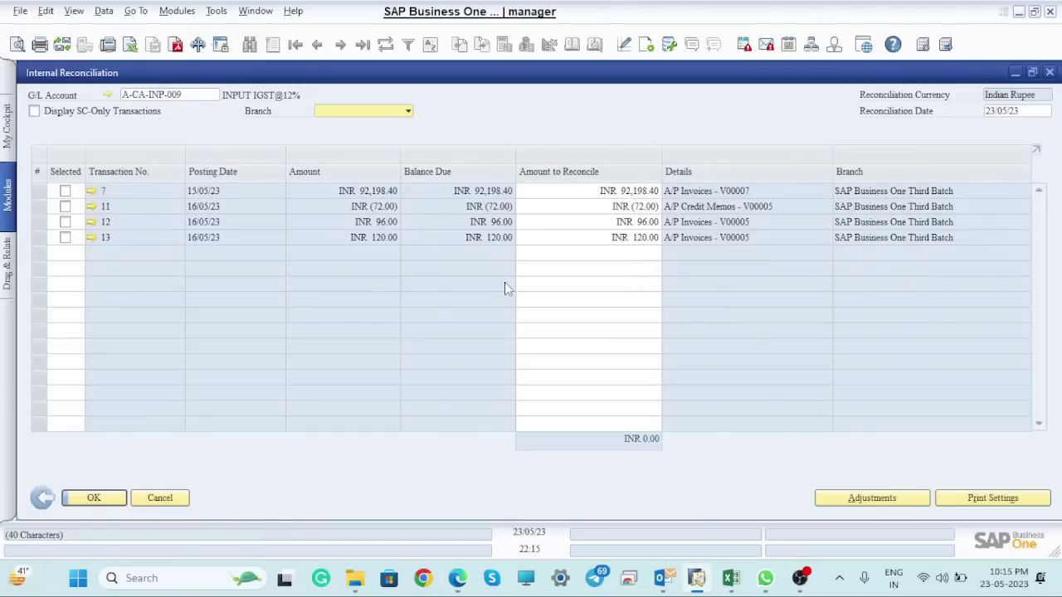
pyautogui.click(67, 171)
pyautogui.click(367, 112)
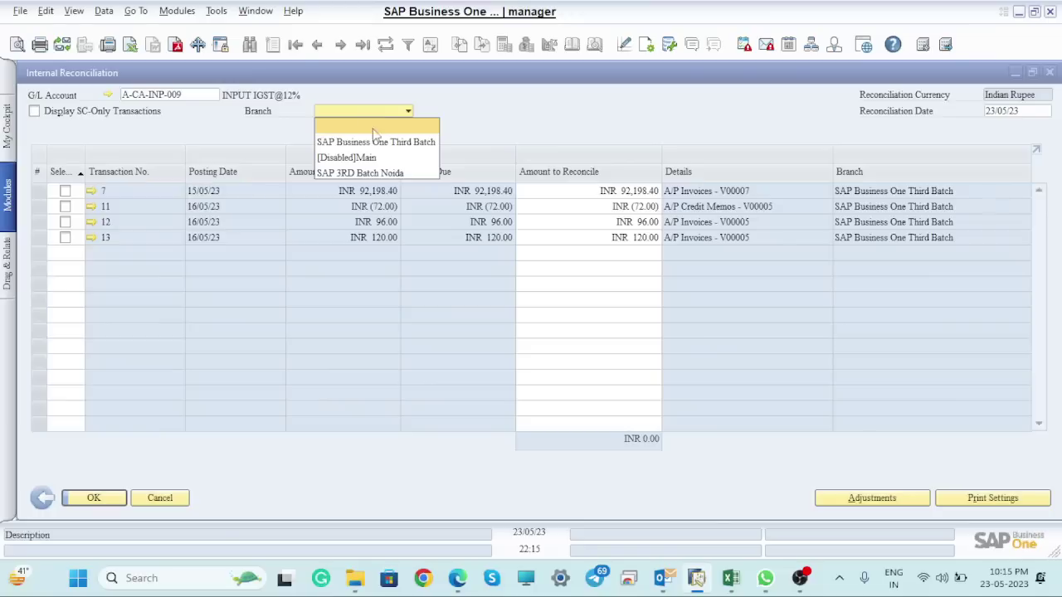
pyautogui.click(386, 143)
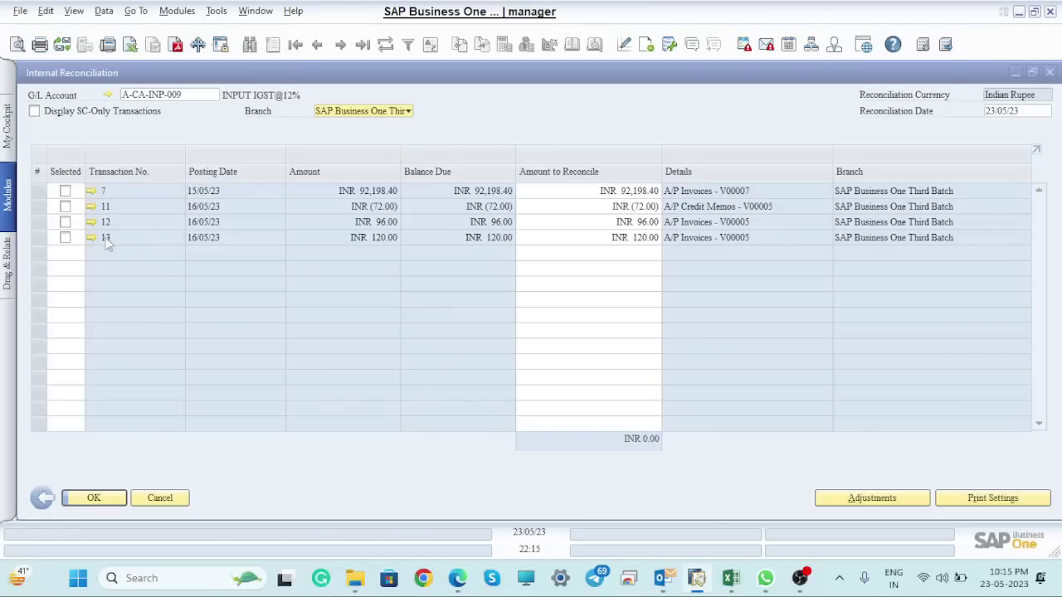
pyautogui.click(65, 191)
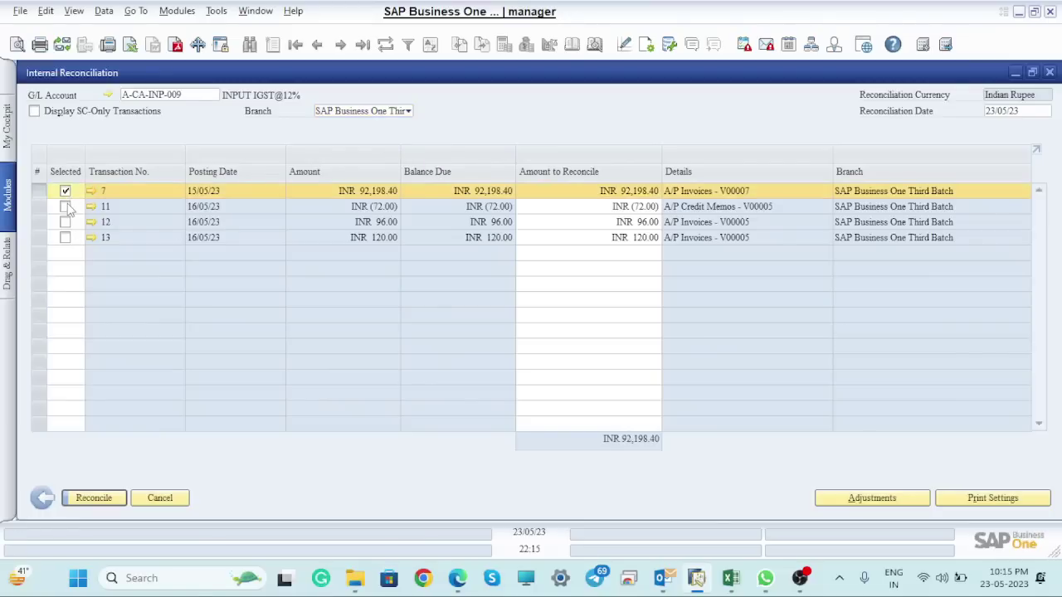
pyautogui.click(66, 207)
pyautogui.click(66, 222)
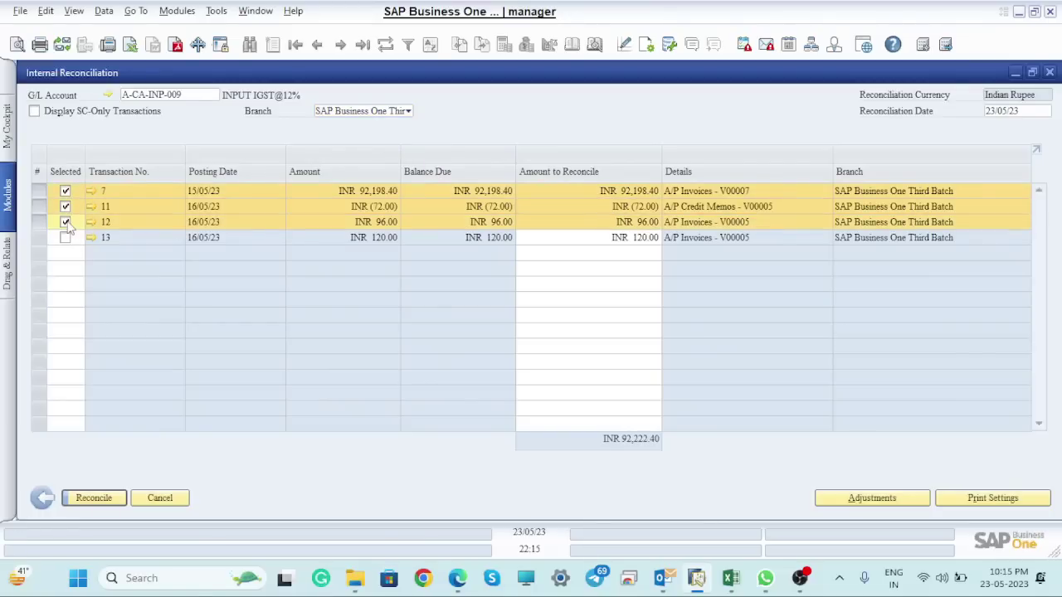
pyautogui.click(66, 238)
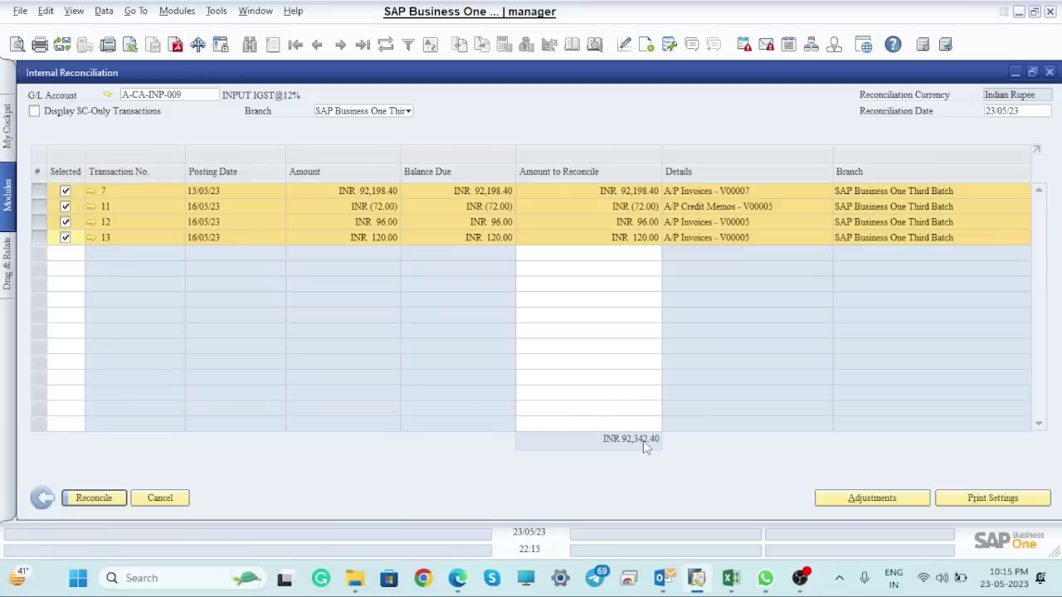
# Create an adjustment journal entry for the selected transactions with the AXIS BANK LTD account on the second line
pyautogui.click(871, 498)
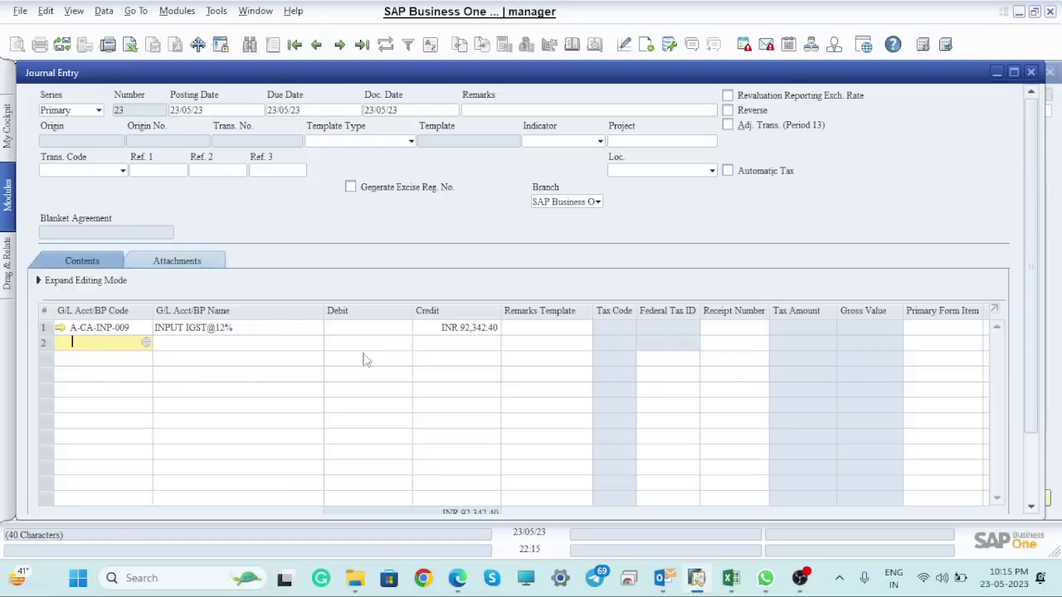
pyautogui.click(147, 343)
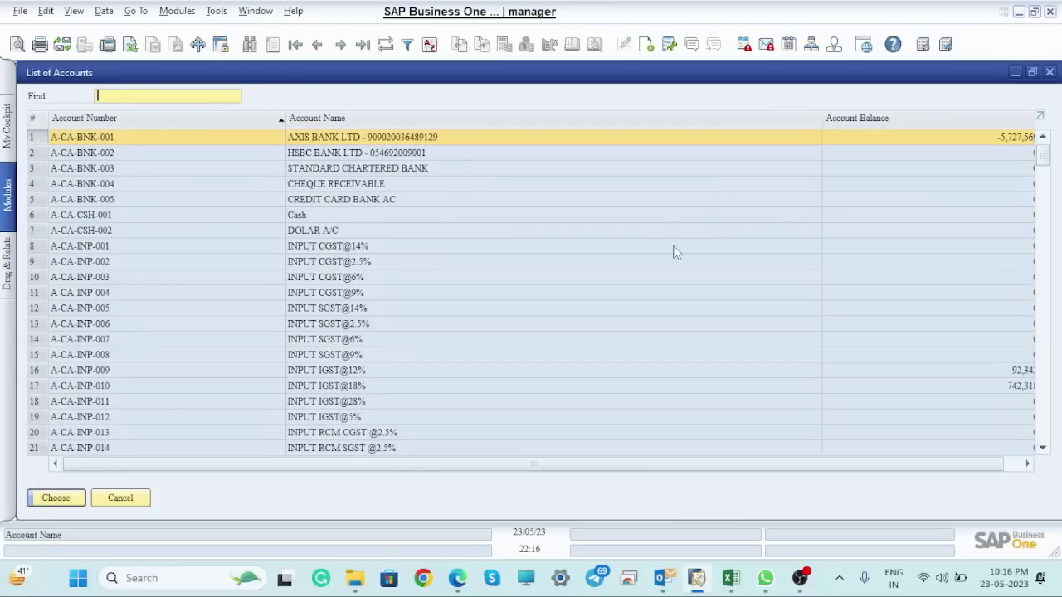
pyautogui.click(1050, 73)
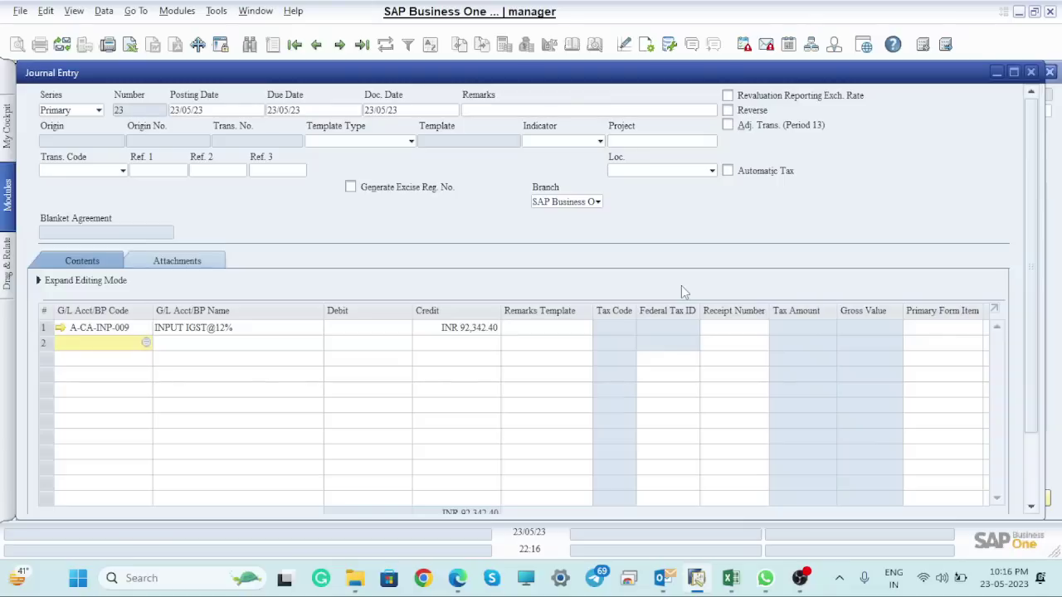
pyautogui.click(146, 343)
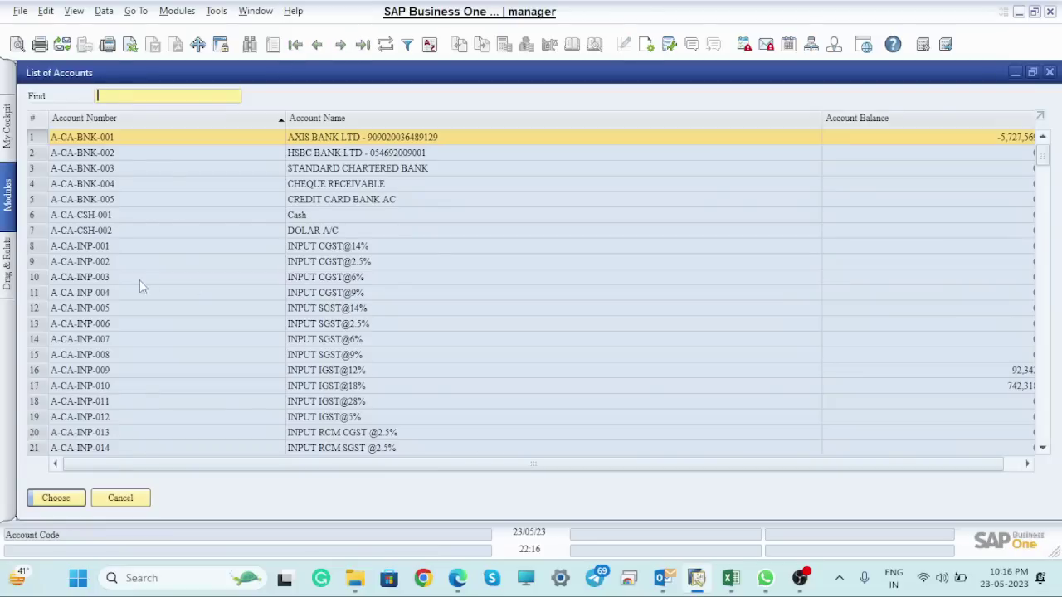
pyautogui.click(73, 322)
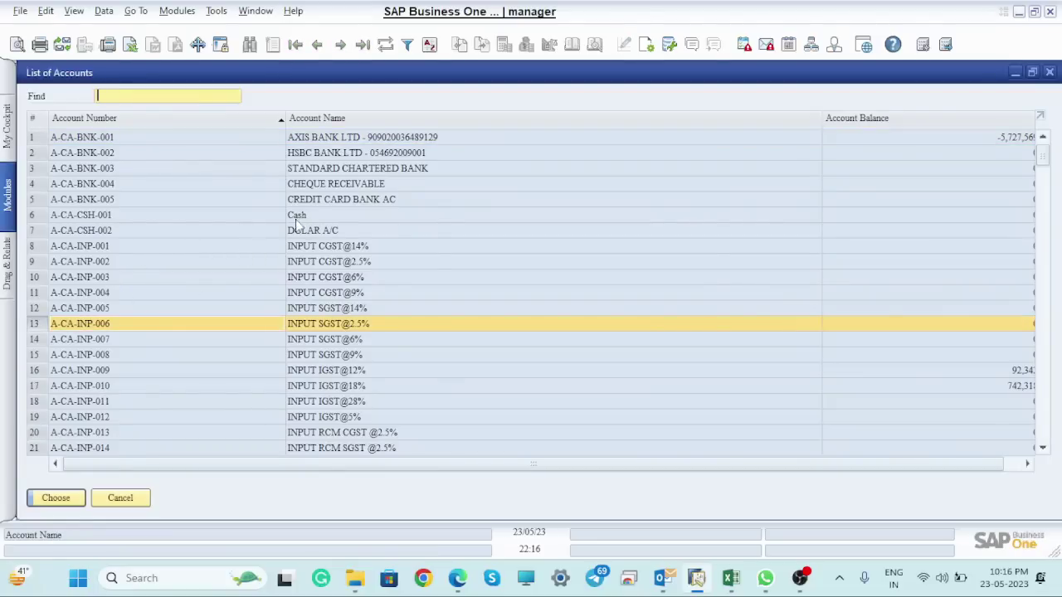
pyautogui.click(322, 139)
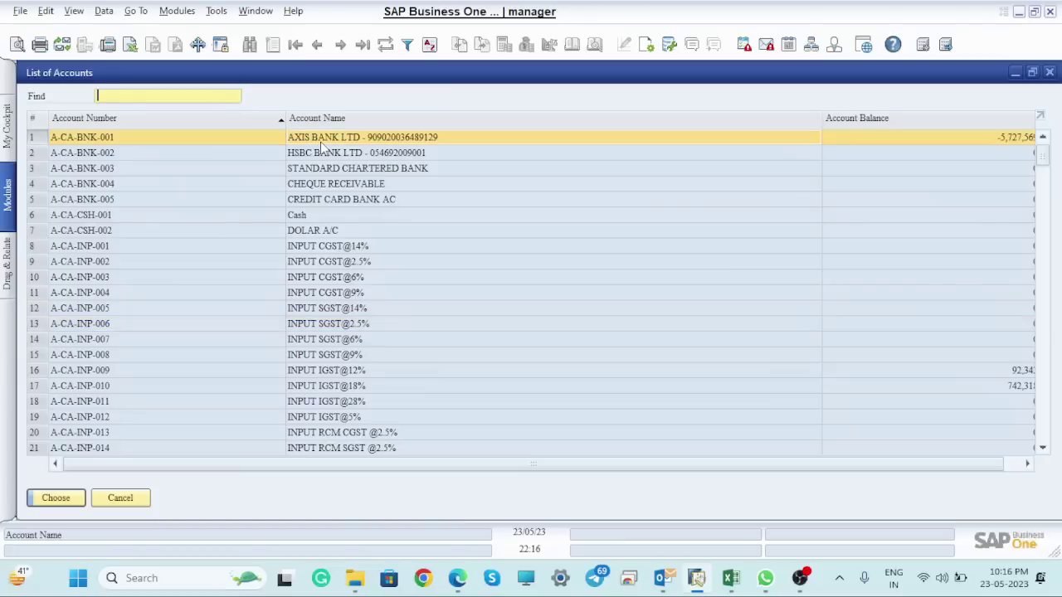
pyautogui.click(63, 504)
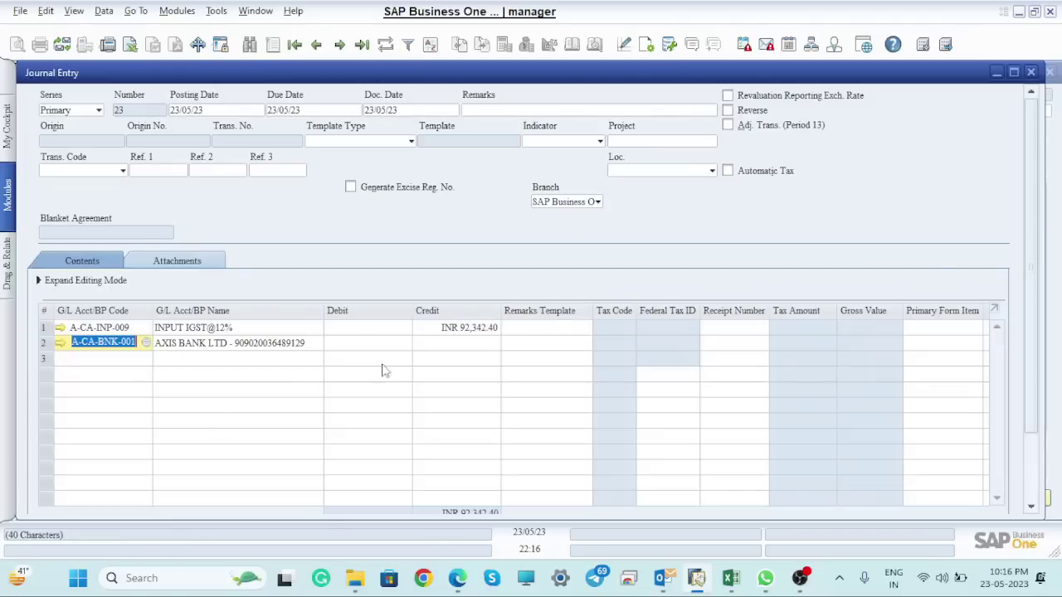
# Debit INR 92,342.40 on the AXIS BANK LTD line and add the adjustment journal entry
pyautogui.click(365, 342)
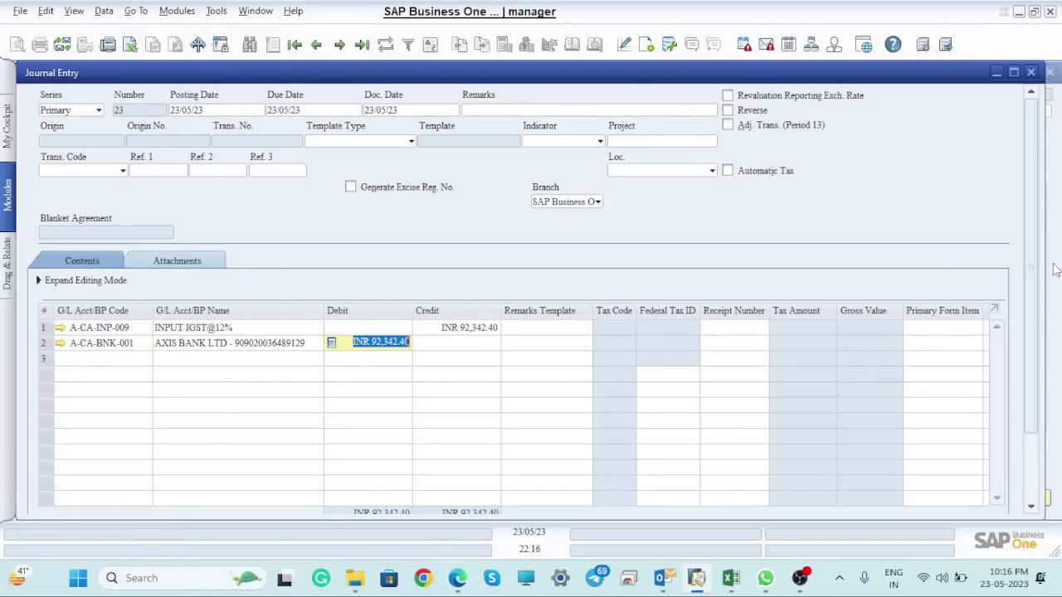
pyautogui.scroll(-2, 1033, 274)
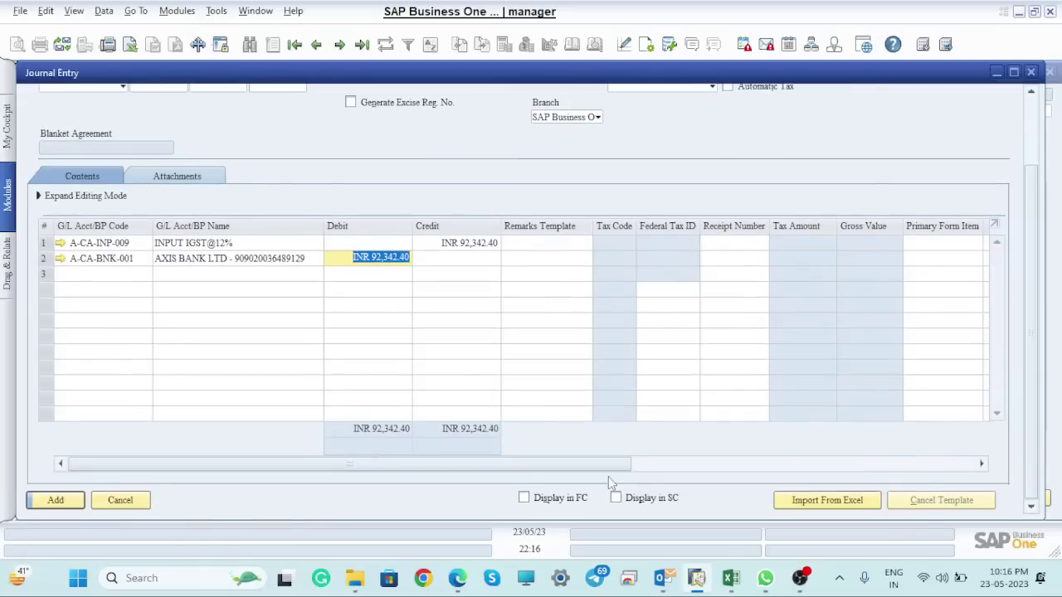
pyautogui.click(56, 501)
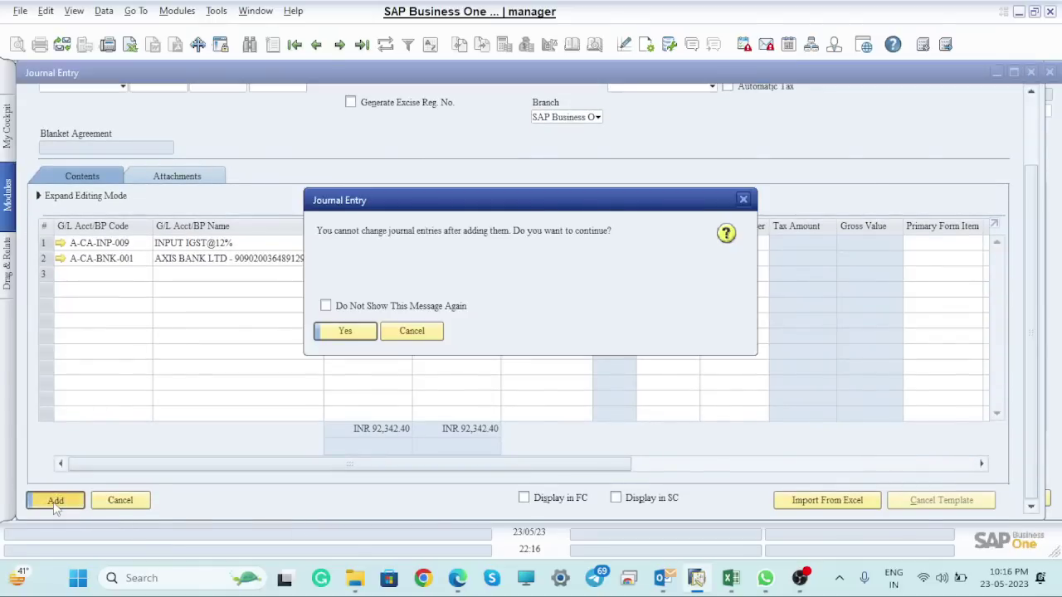
pyautogui.click(345, 331)
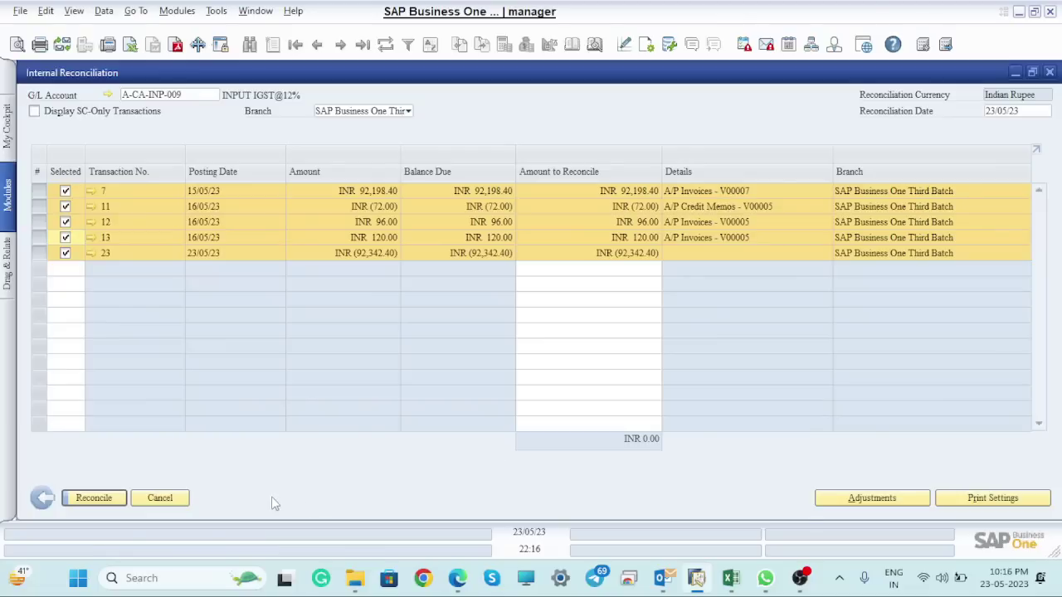
# Reconcile the selected INPUT IGST@12% transactions with the adjustment entry and close the reconciliation window
pyautogui.click(94, 499)
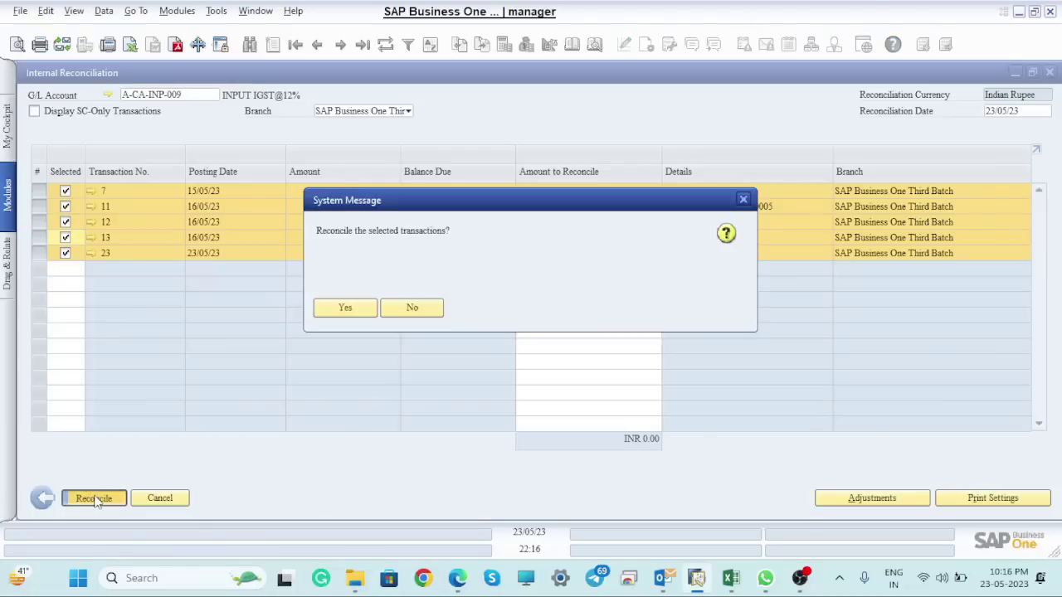
pyautogui.click(347, 309)
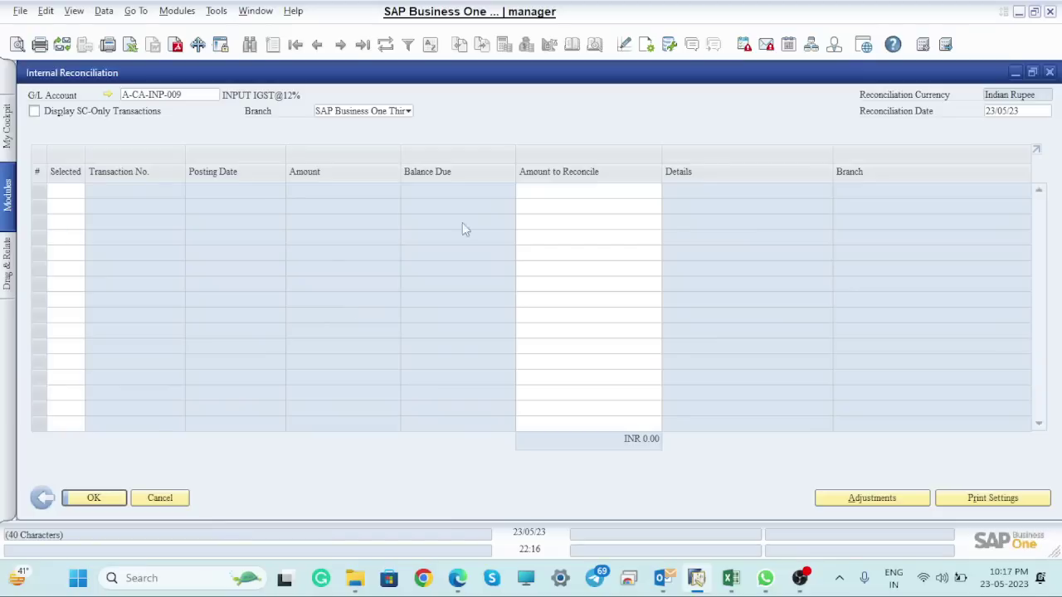
pyautogui.click(1048, 71)
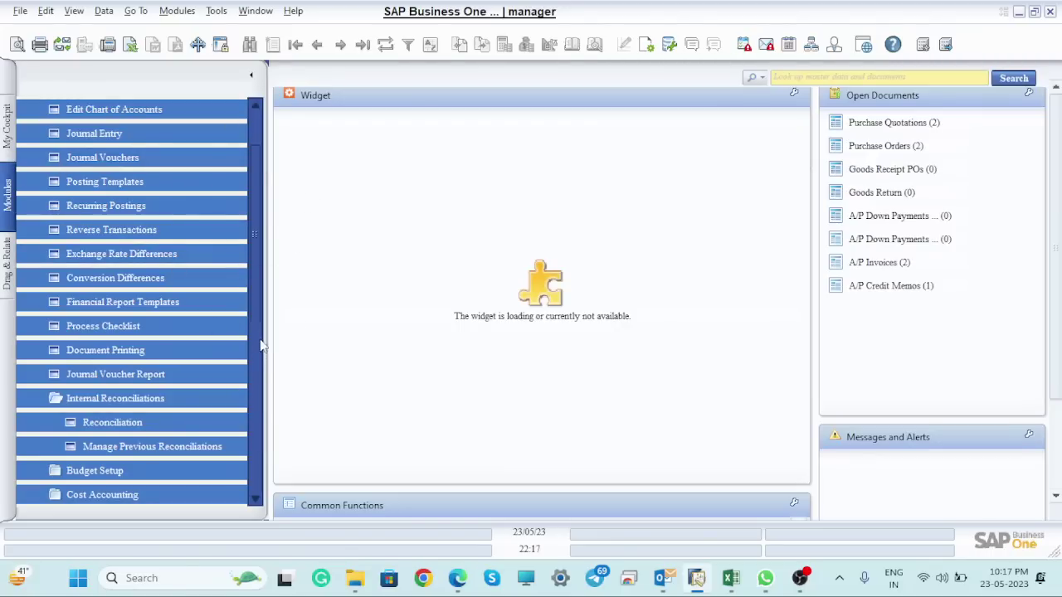
# Collapse the Financials module and open Business Partner Master Data
pyautogui.moveTo(258, 322); pyautogui.dragTo(256, 154)
pyautogui.click(45, 132)
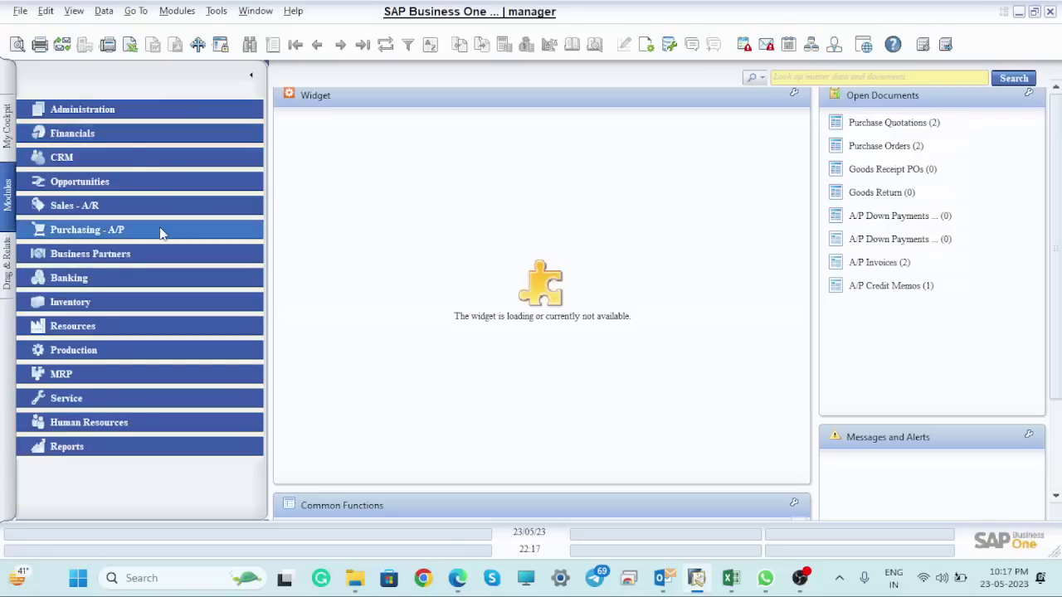
pyautogui.click(112, 257)
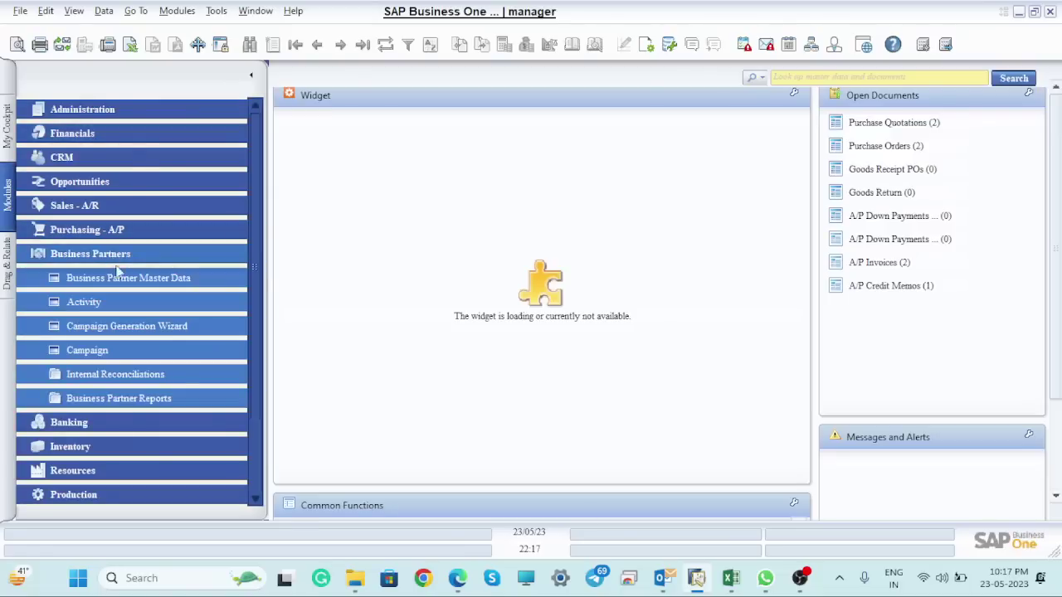
pyautogui.click(138, 279)
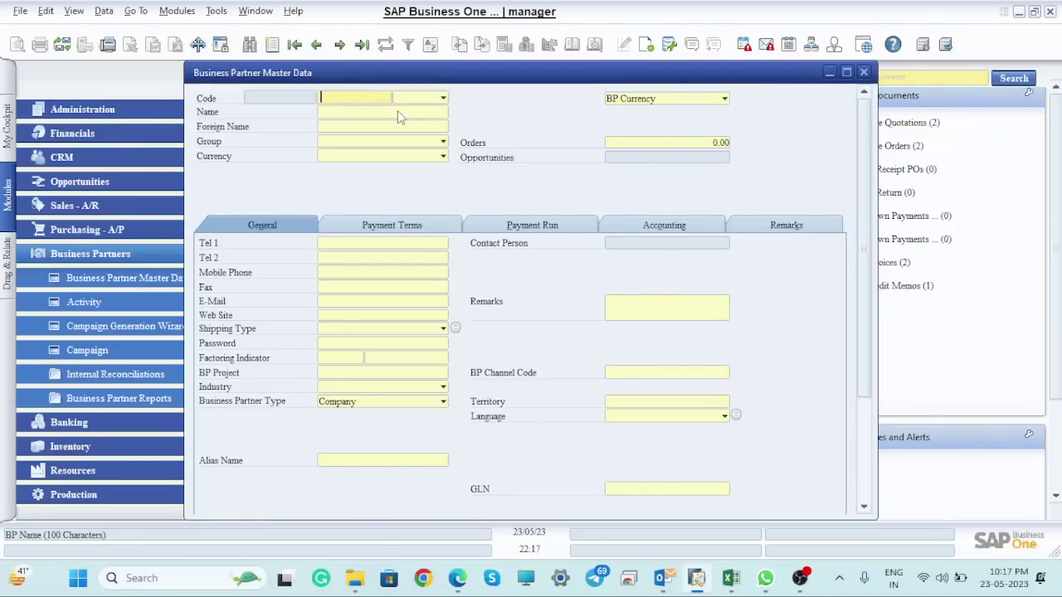
# Open the customer CONTINENTAL ENGINES PRIVATE LIMITED and display its account balance transactions in a maximized window
pyautogui.press('Return')
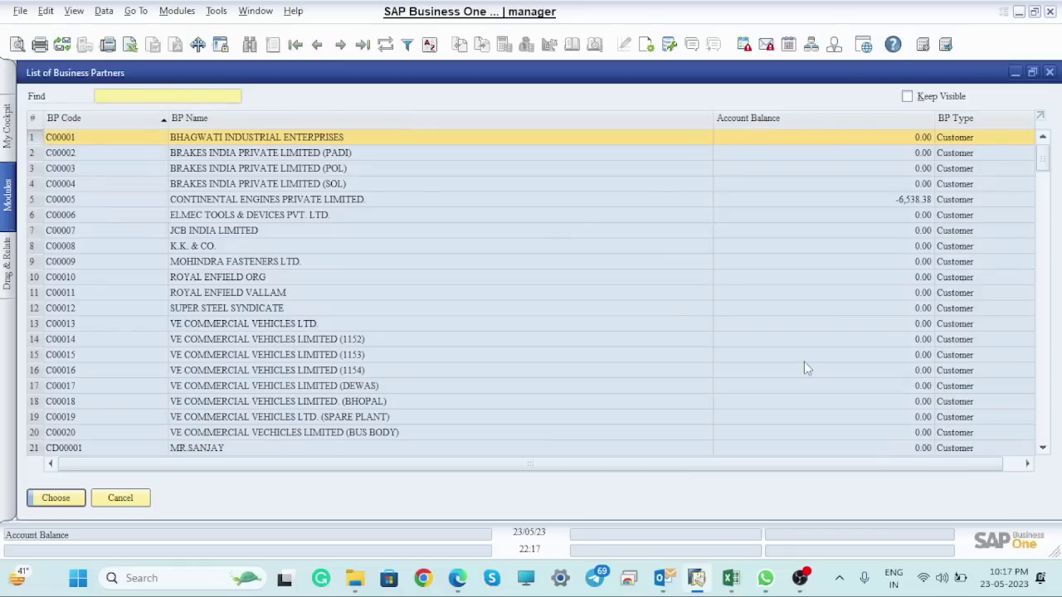
pyautogui.click(720, 193)
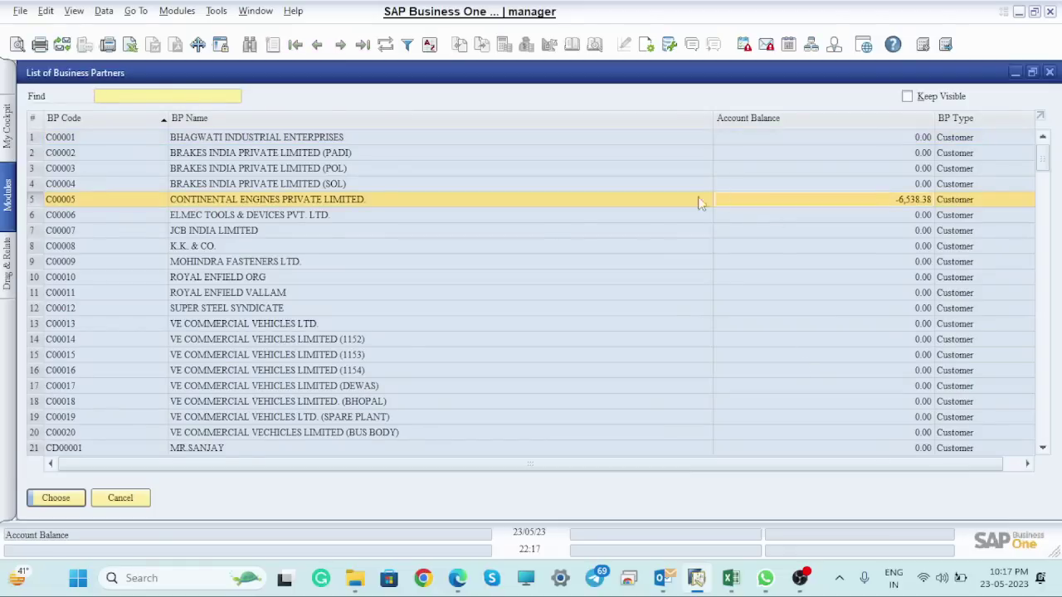
pyautogui.click(68, 501)
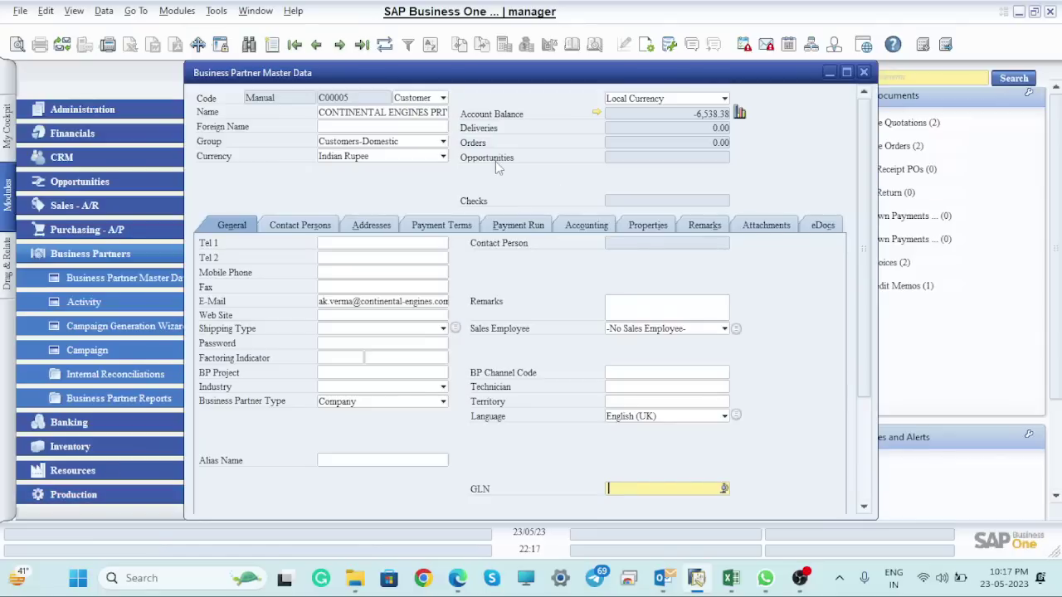
pyautogui.click(595, 114)
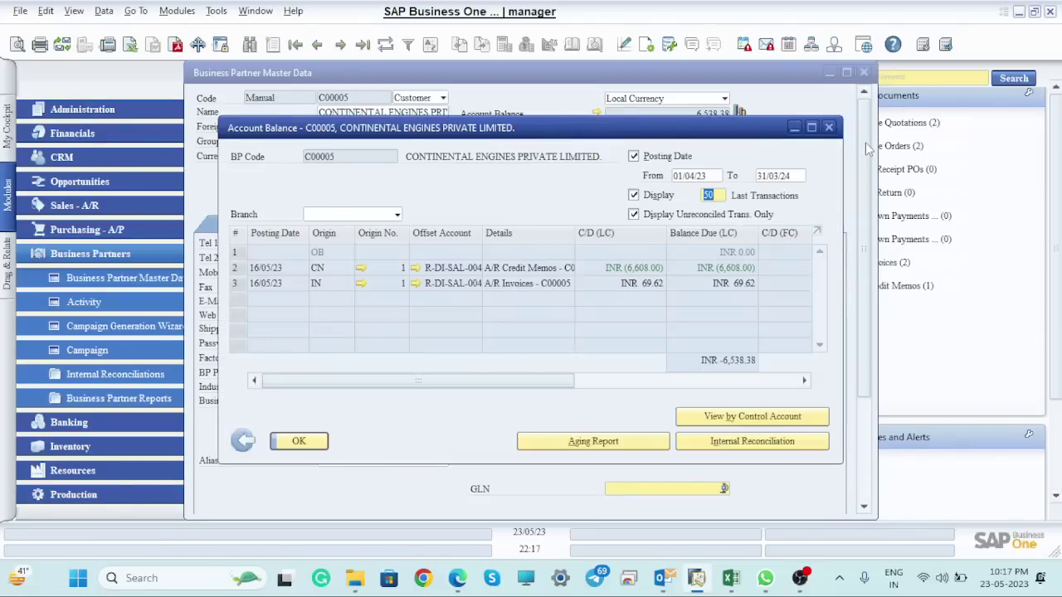
pyautogui.click(816, 130)
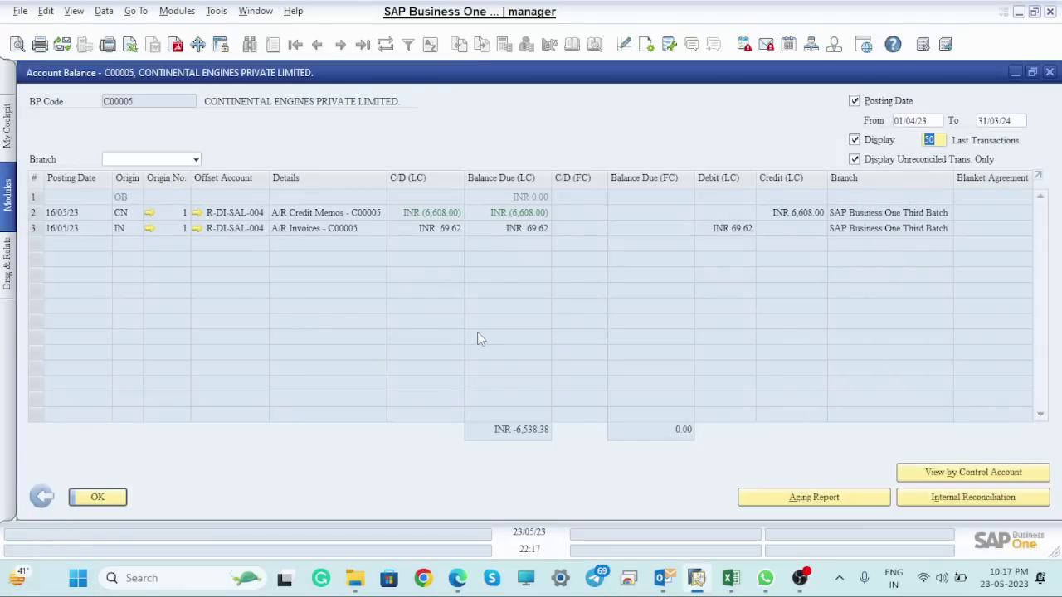
# Start an internal reconciliation for the SAP Business One Third Batch branch and select the A/R credit memo and A/R invoice
pyautogui.click(973, 499)
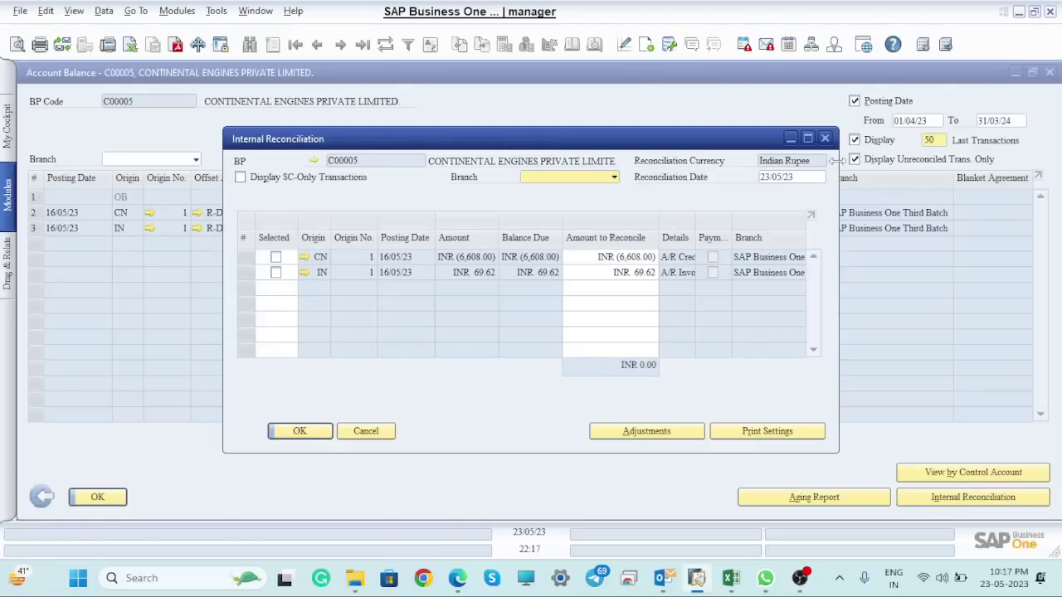
pyautogui.click(613, 178)
pyautogui.click(587, 208)
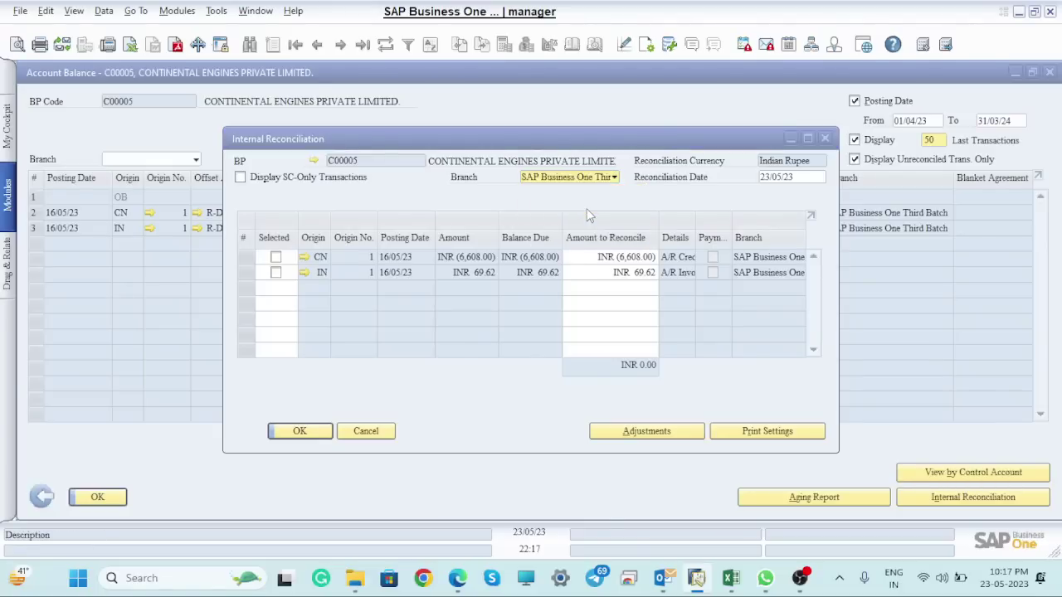
pyautogui.click(808, 138)
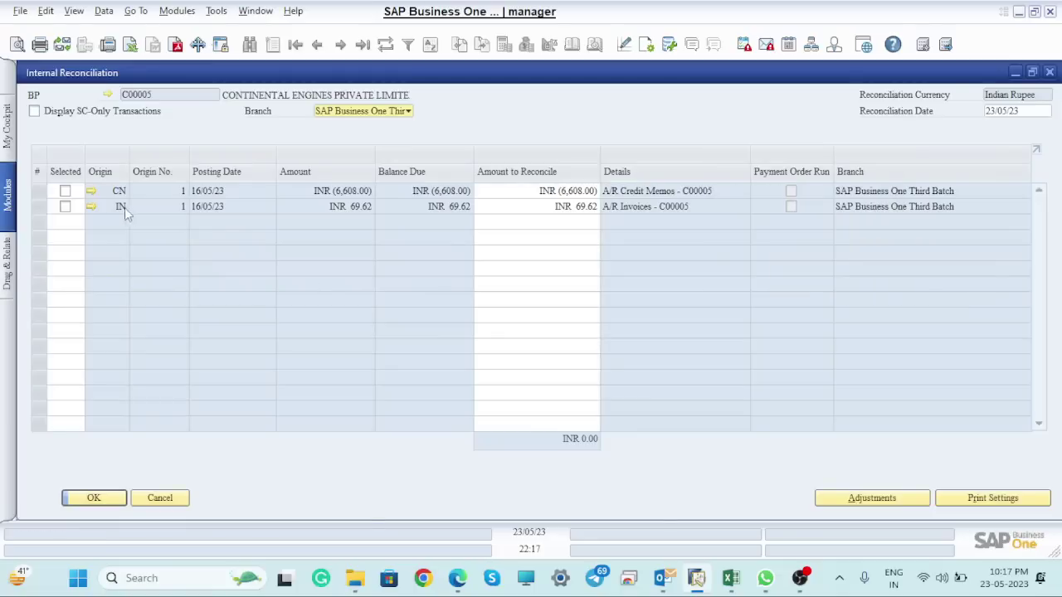
pyautogui.click(66, 191)
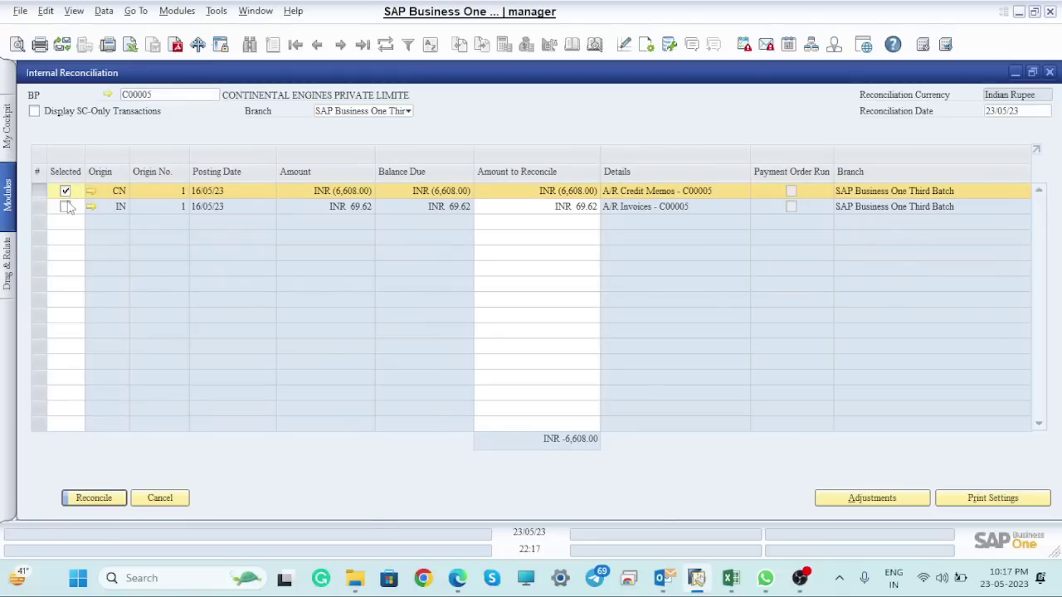
pyautogui.click(66, 206)
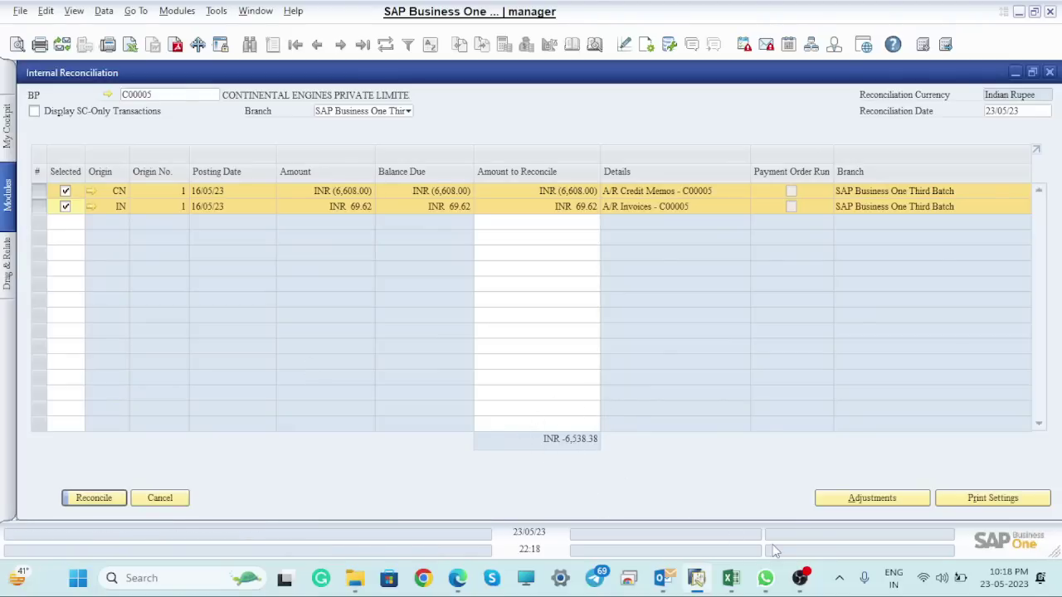
# Start an incoming payment as the reconciliation adjustment and select both the credit memo and the invoice in it
pyautogui.click(873, 498)
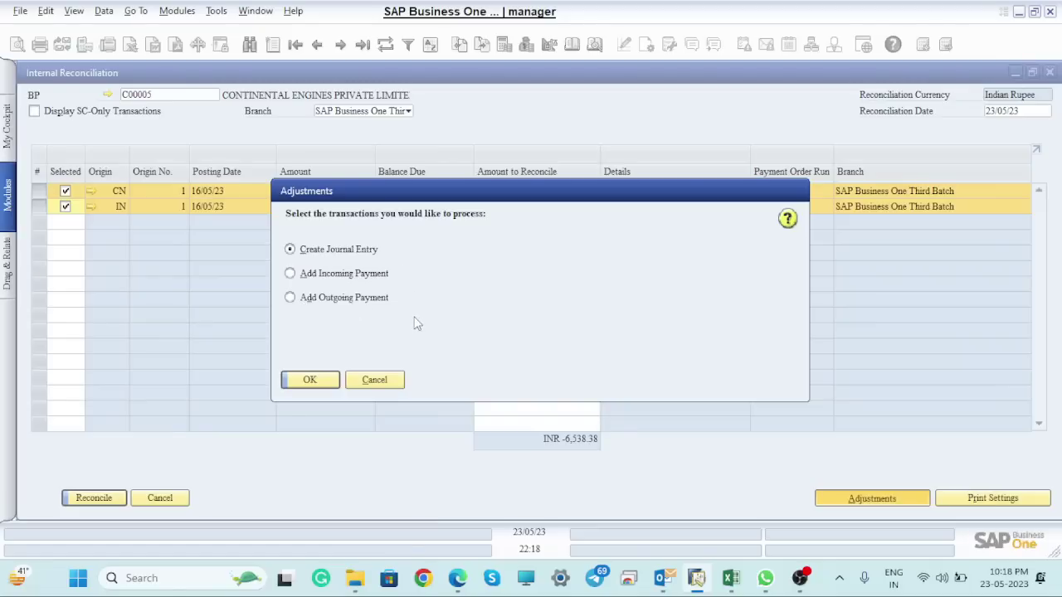
pyautogui.click(362, 283)
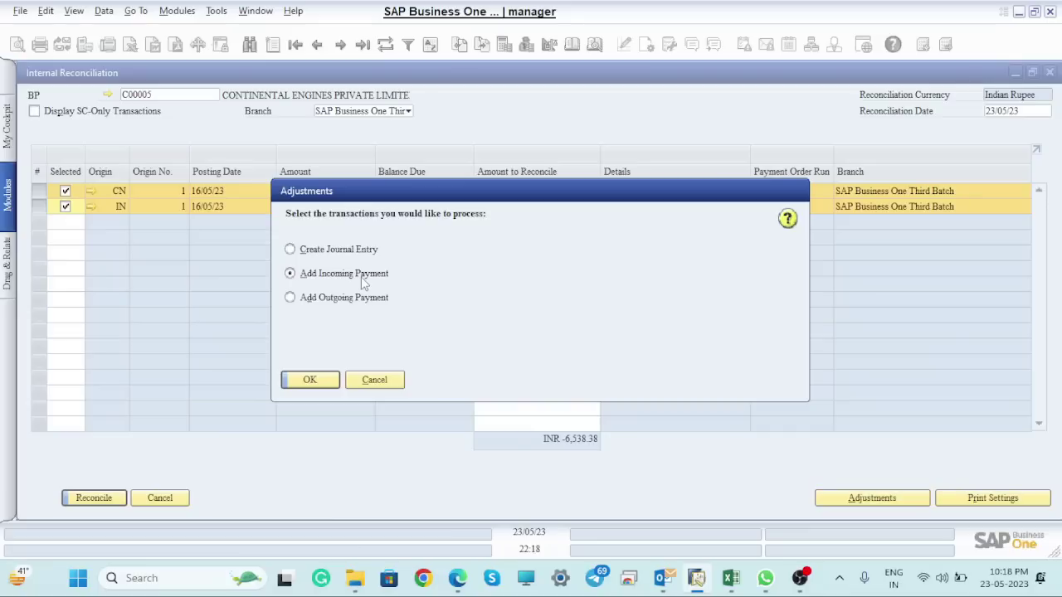
pyautogui.click(310, 380)
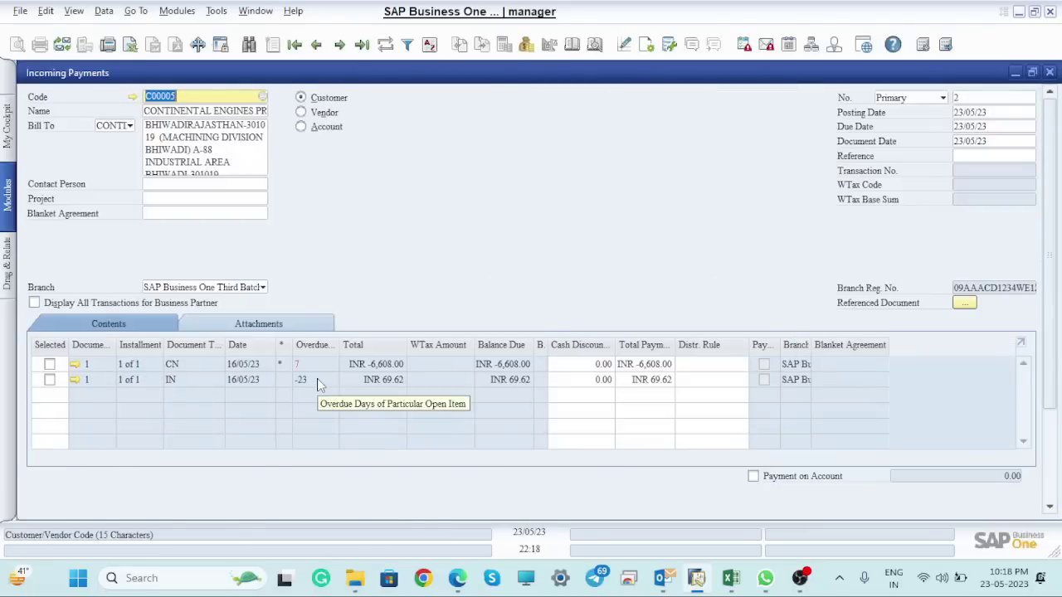
pyautogui.click(49, 363)
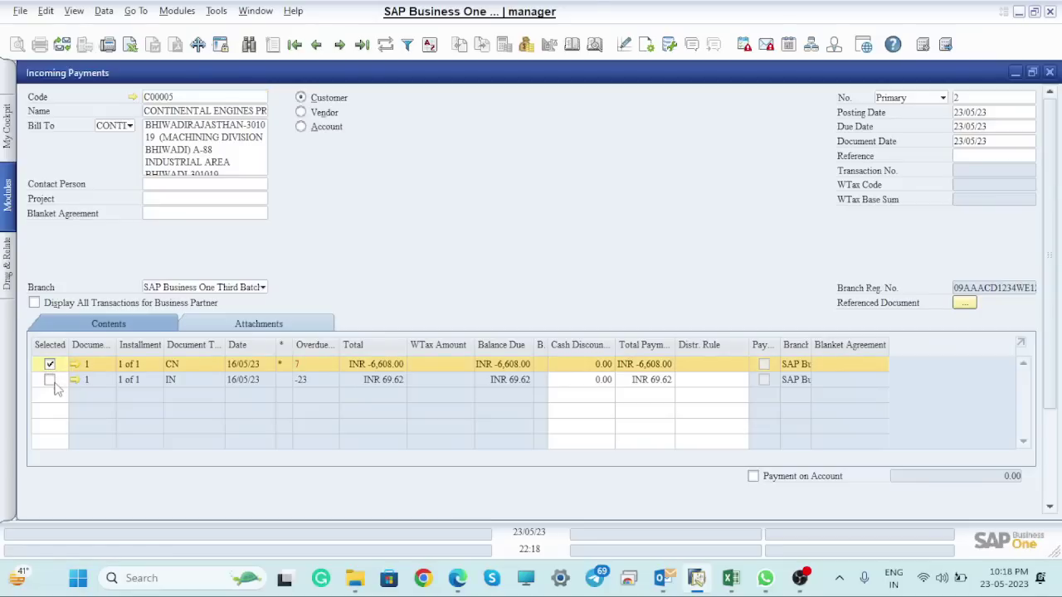
pyautogui.click(49, 380)
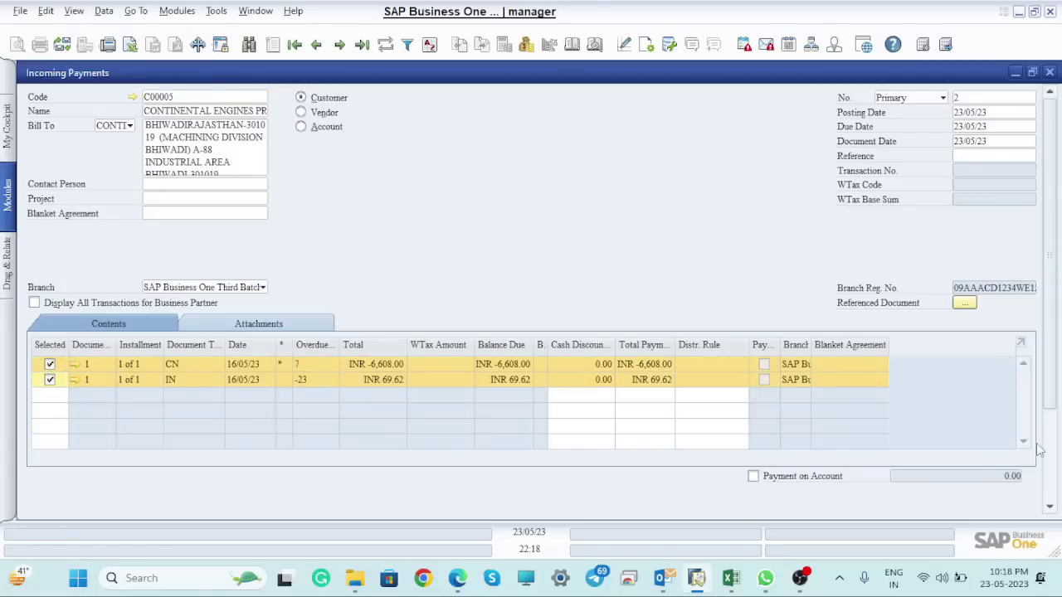
# Set the payment means to a bank transfer of INR -6,538.38 through the AXIS BANK LTD account and accept the account choice
pyautogui.moveTo(1047, 354); pyautogui.dragTo(1048, 445)
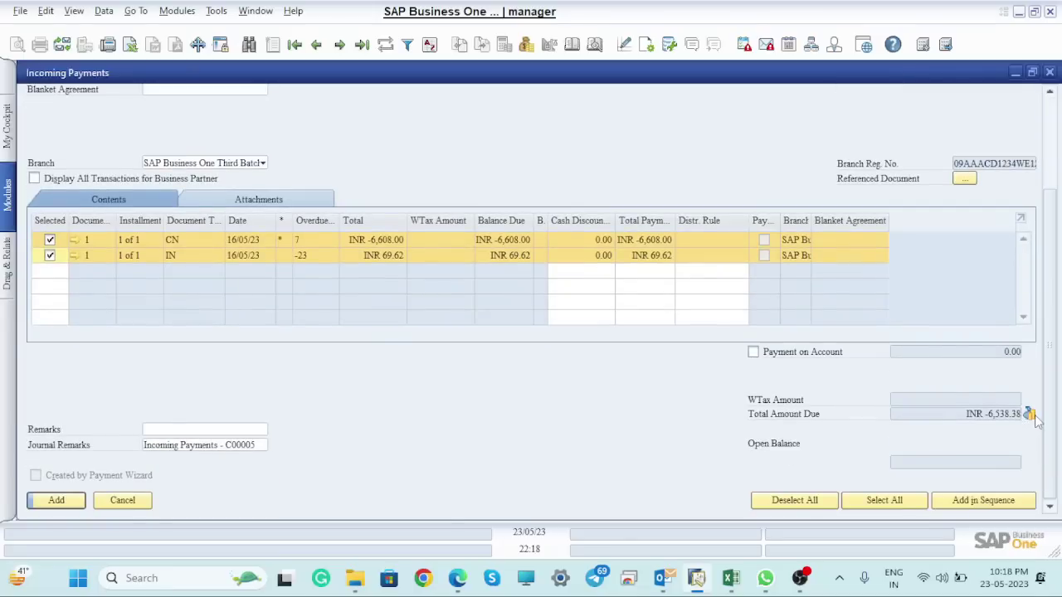
pyautogui.click(1030, 414)
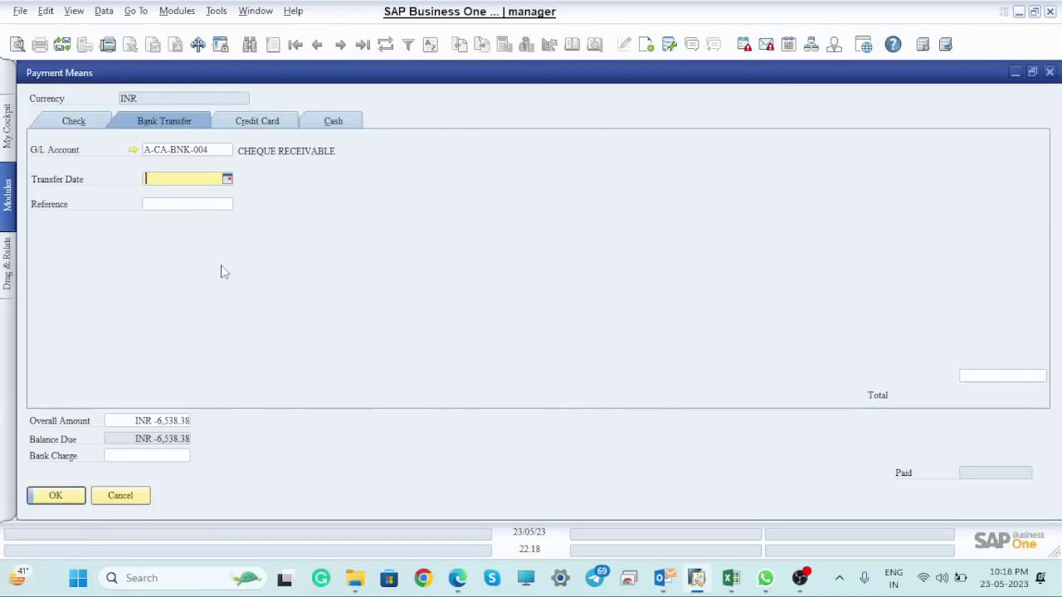
pyautogui.click(229, 155)
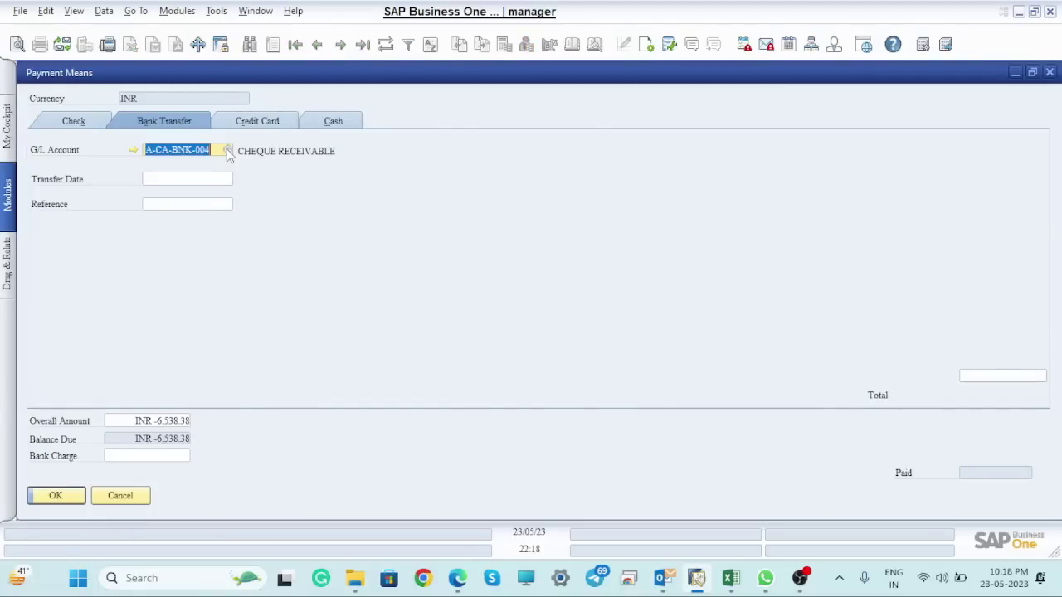
pyautogui.click(227, 150)
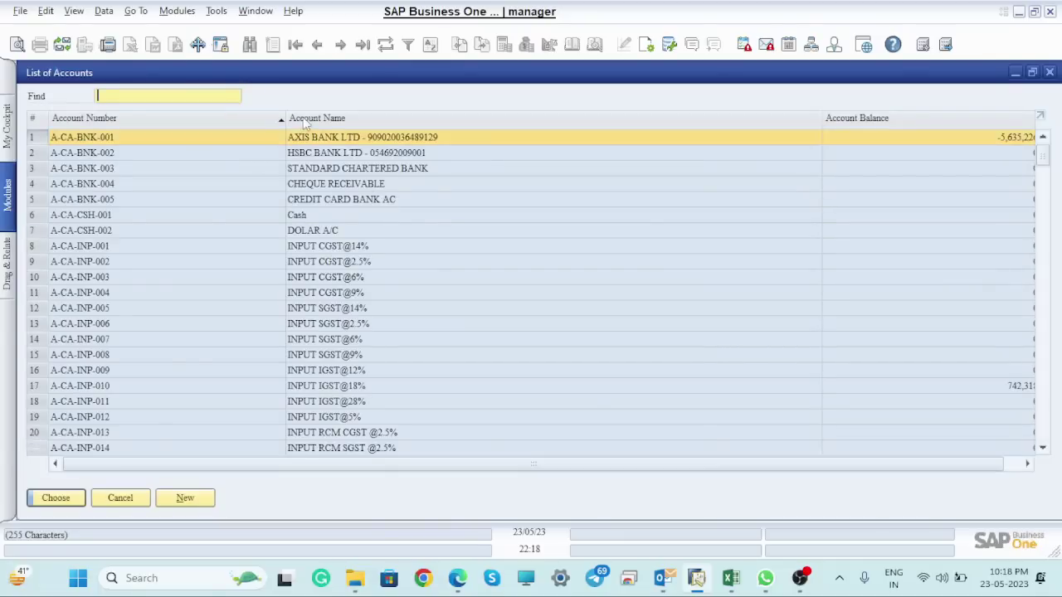
pyautogui.click(56, 498)
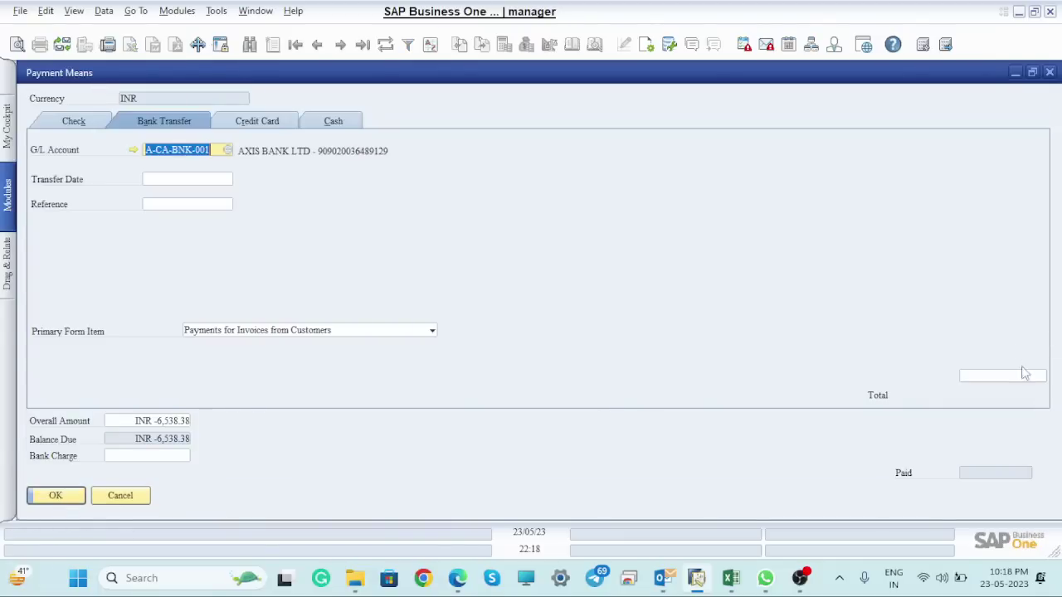
pyautogui.click(1009, 375)
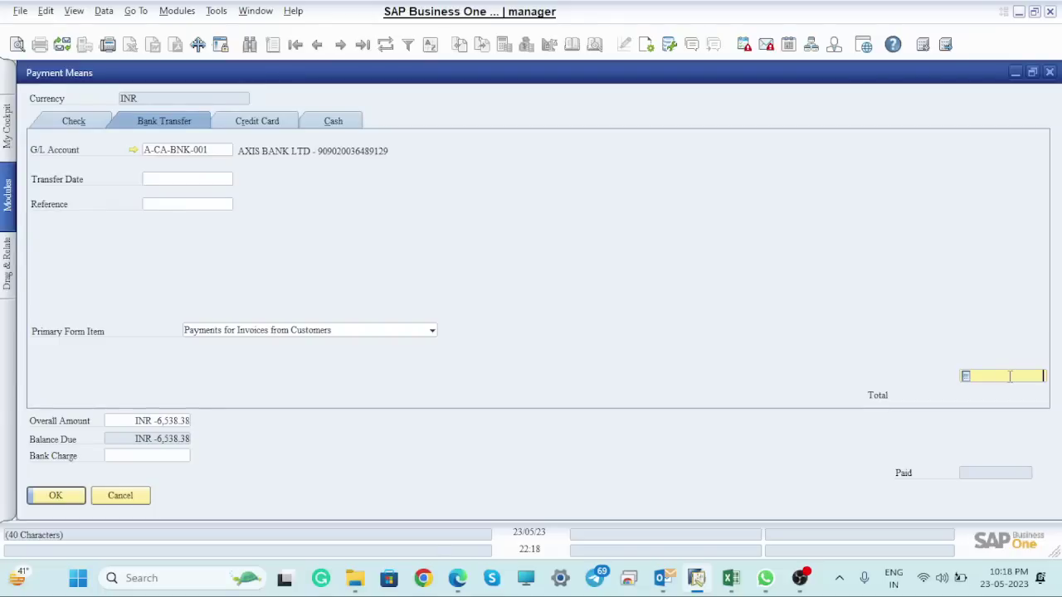
pyautogui.hotkey('ctrl', 'b')
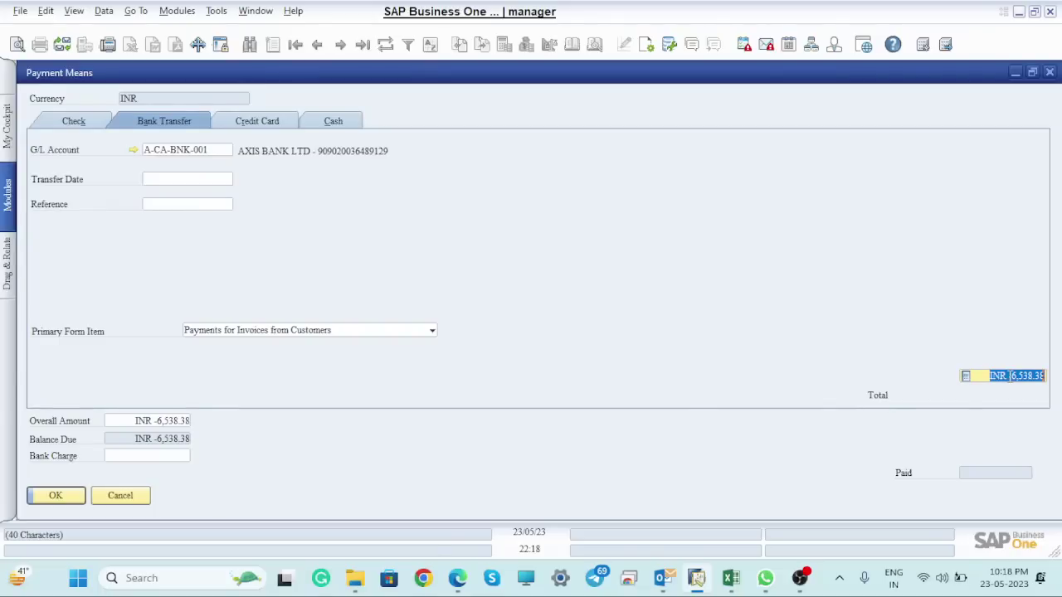
pyautogui.press('Tab')
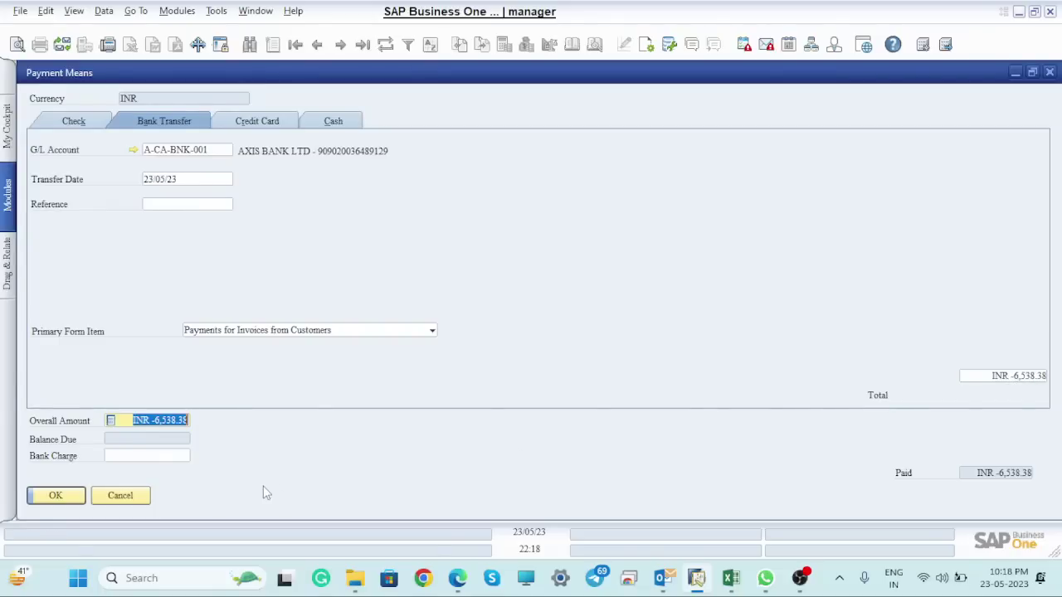
pyautogui.click(52, 498)
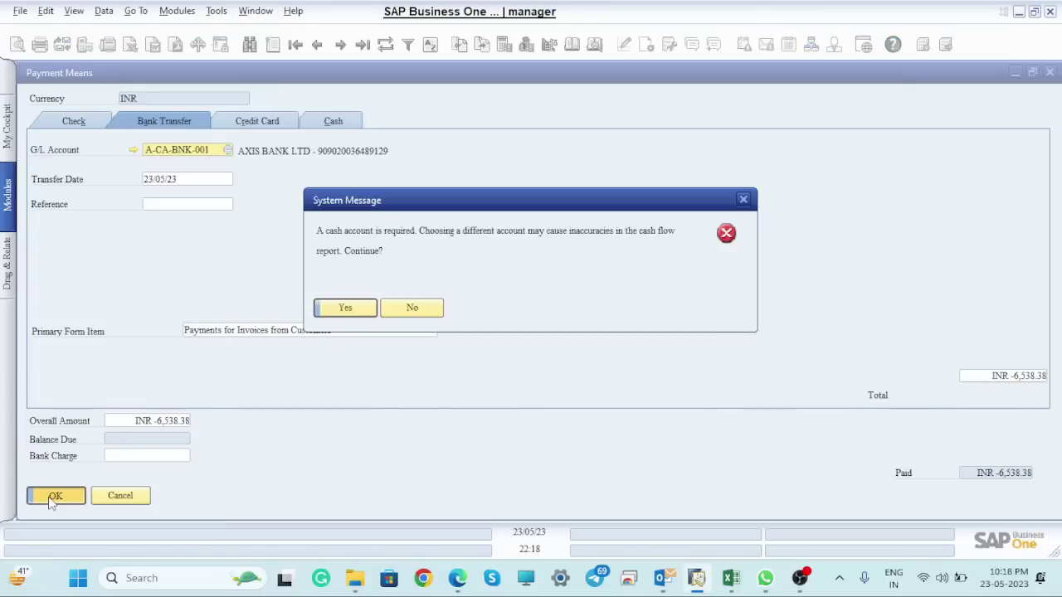
pyautogui.click(354, 311)
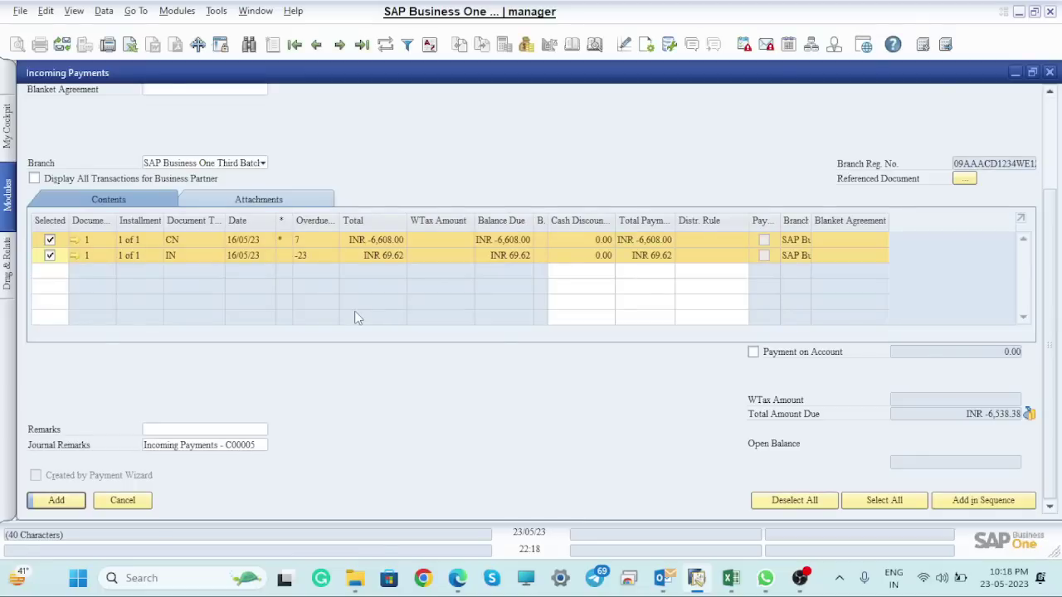
# Try to add the incoming payment and close it without saving the changes
pyautogui.click(56, 502)
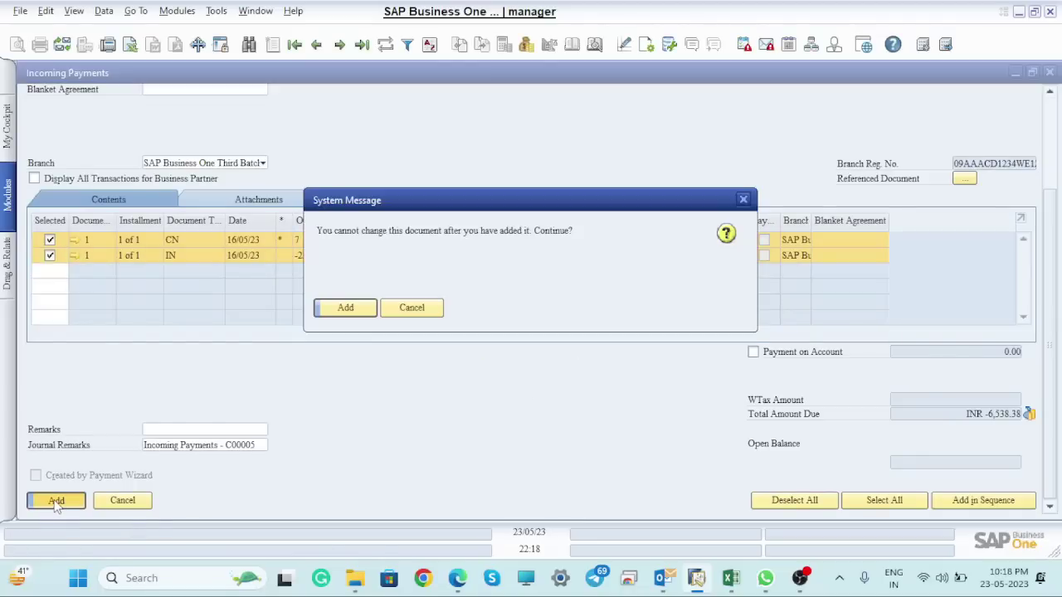
pyautogui.click(343, 309)
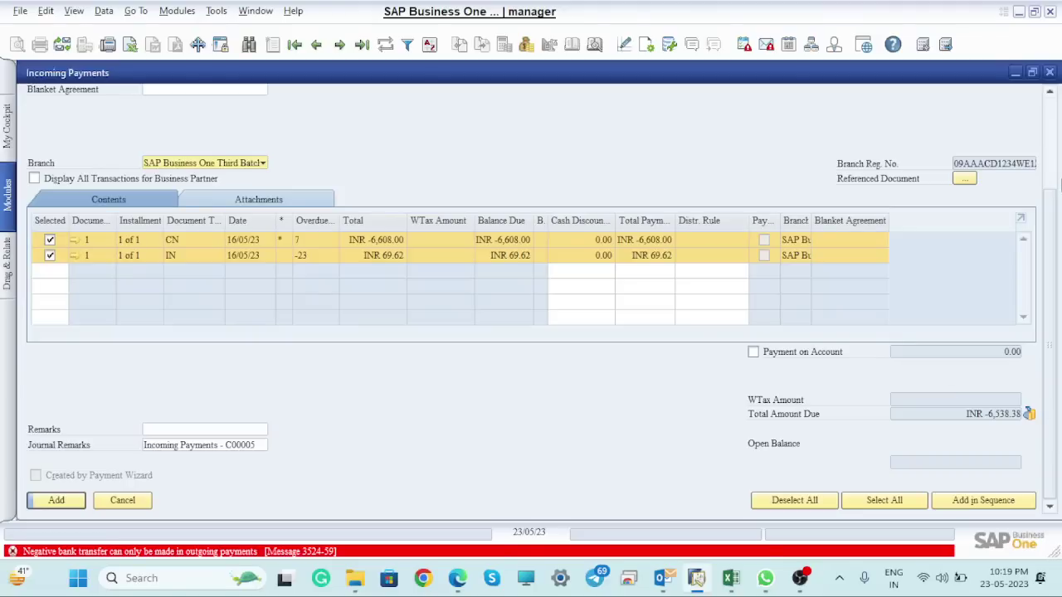
pyautogui.click(1049, 73)
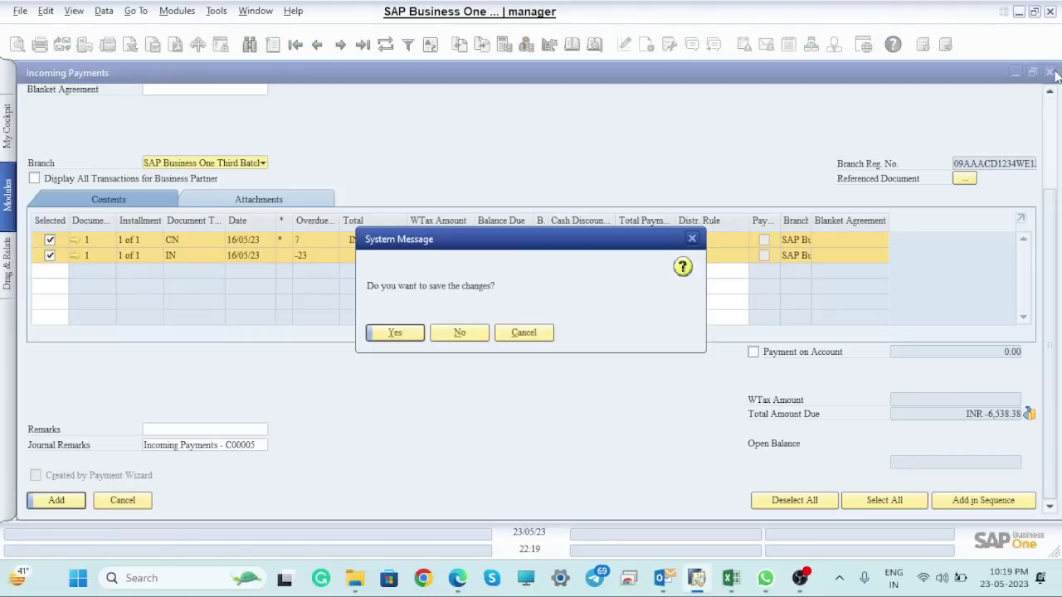
pyautogui.click(479, 336)
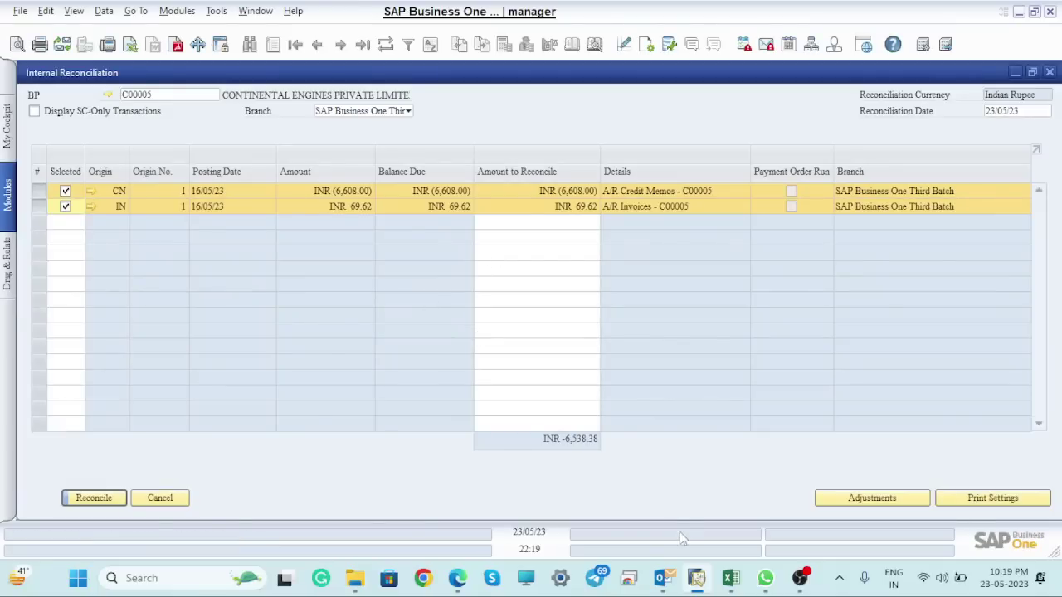
# Create an adjustment journal entry for the selected customer transactions with the AXIS BANK LTD account on the second line
pyautogui.click(882, 500)
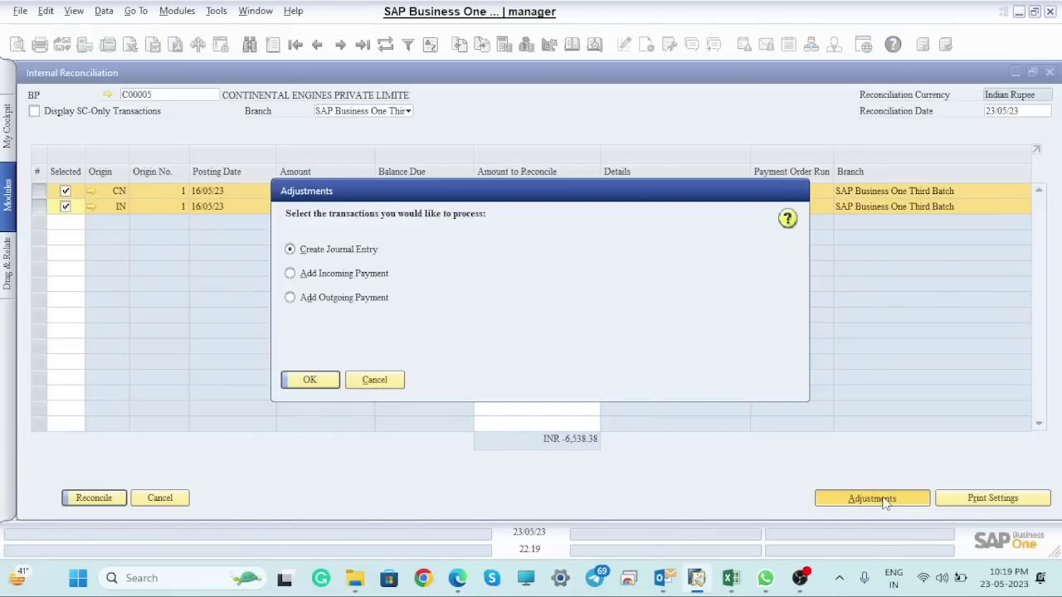
pyautogui.click(310, 380)
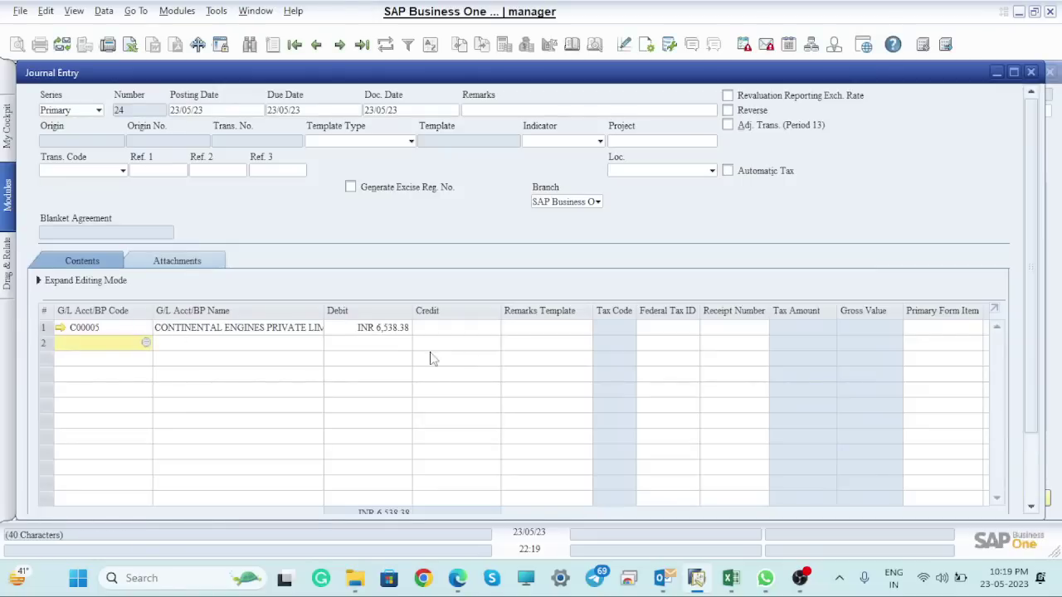
pyautogui.click(146, 342)
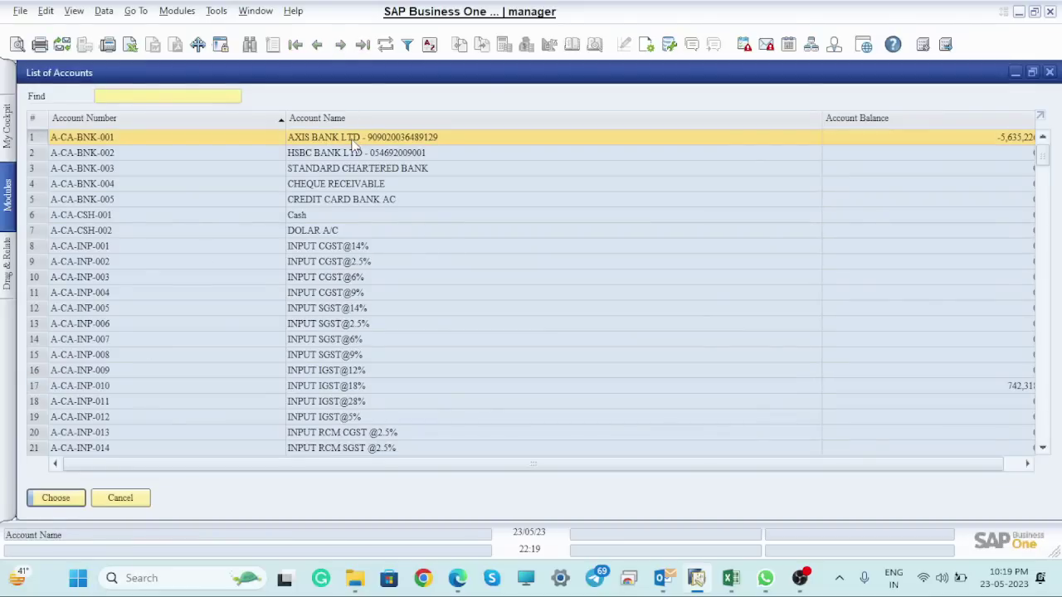
pyautogui.click(58, 498)
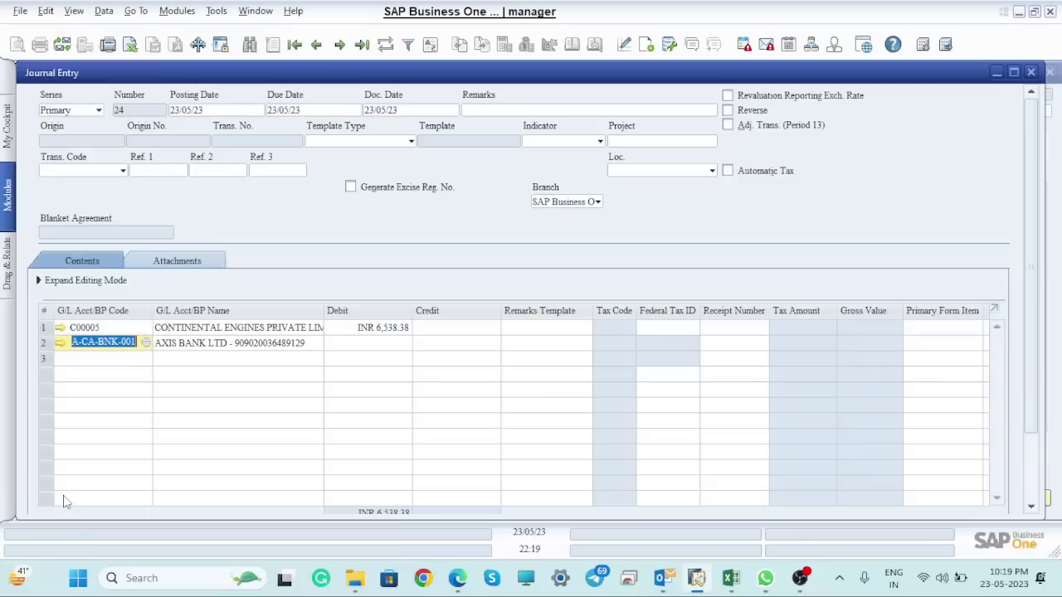
# Credit INR 6,538.38 on the AXIS BANK LTD line of the journal entry, then add the entry and accept the confirmation
pyautogui.click(452, 343)
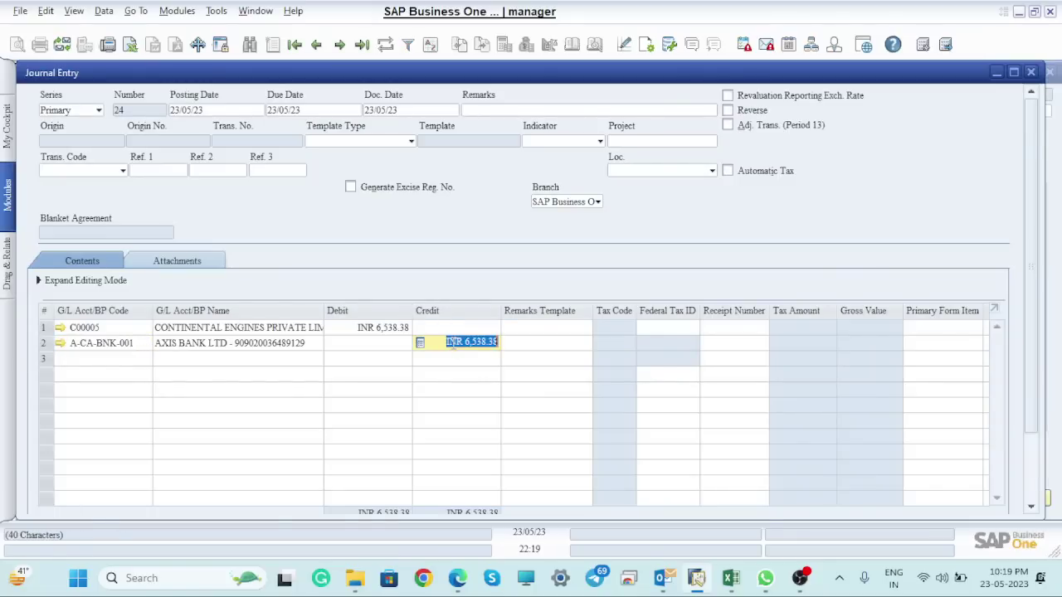
pyautogui.scroll(-2, 1020, 398)
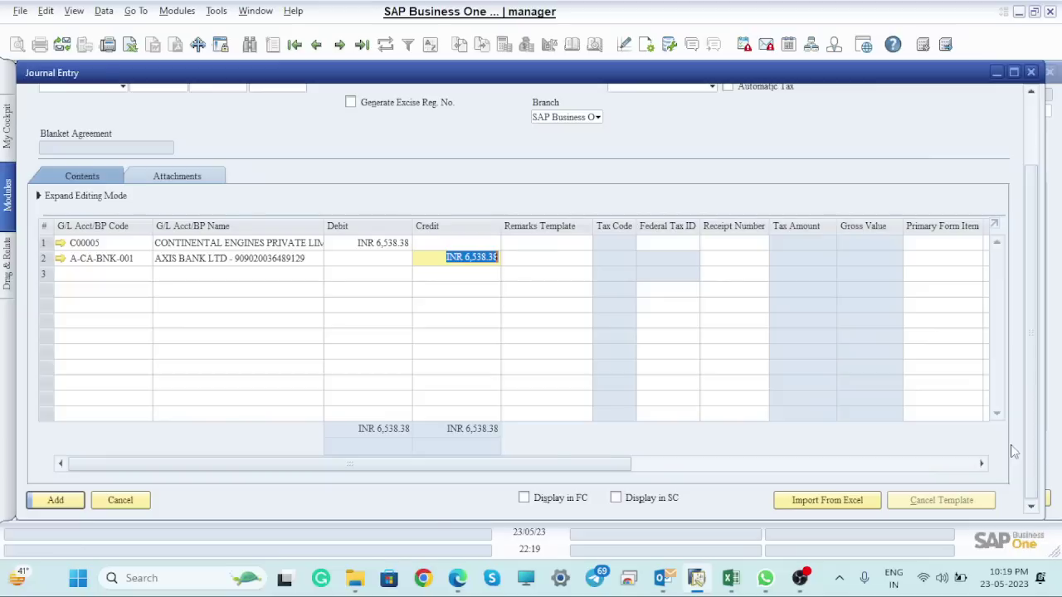
pyautogui.click(56, 503)
pyautogui.click(347, 331)
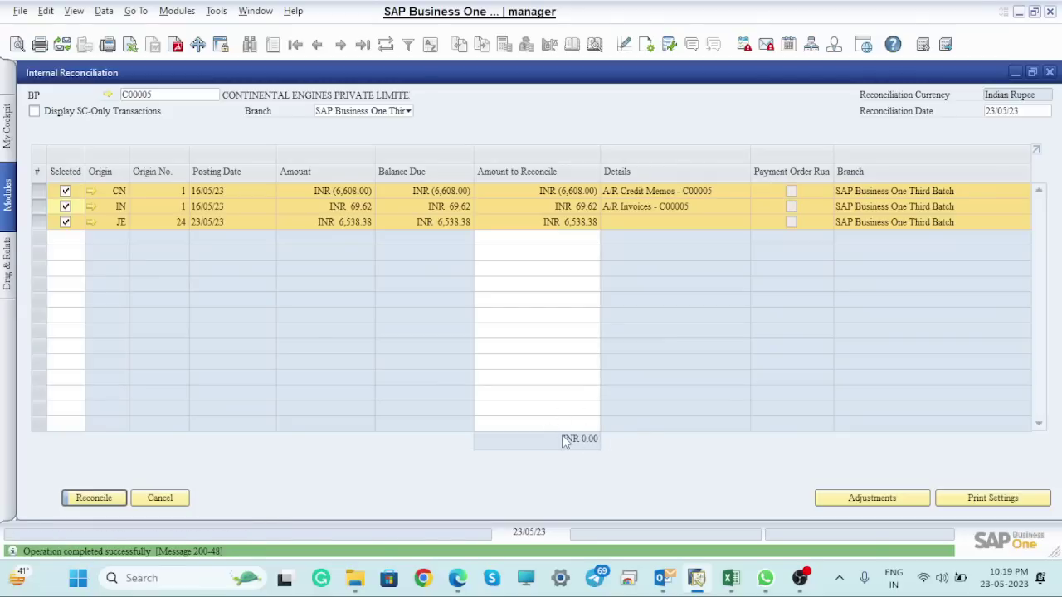
# Reconcile the selected credit memo, invoice and journal entry, and close the reconciliation, account balance and business partner windows
pyautogui.click(104, 501)
pyautogui.click(345, 308)
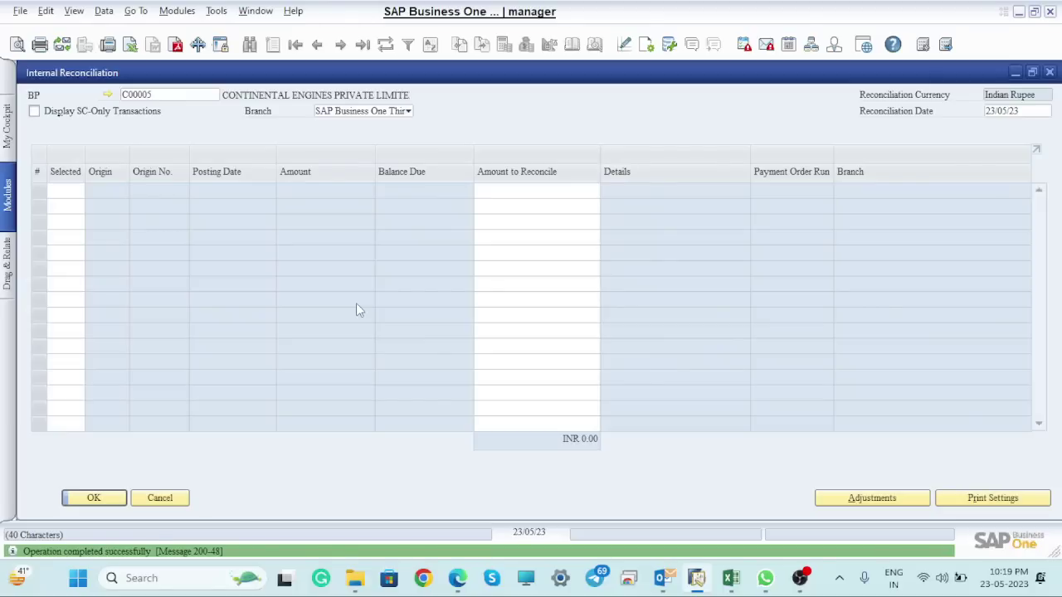
pyautogui.click(1049, 75)
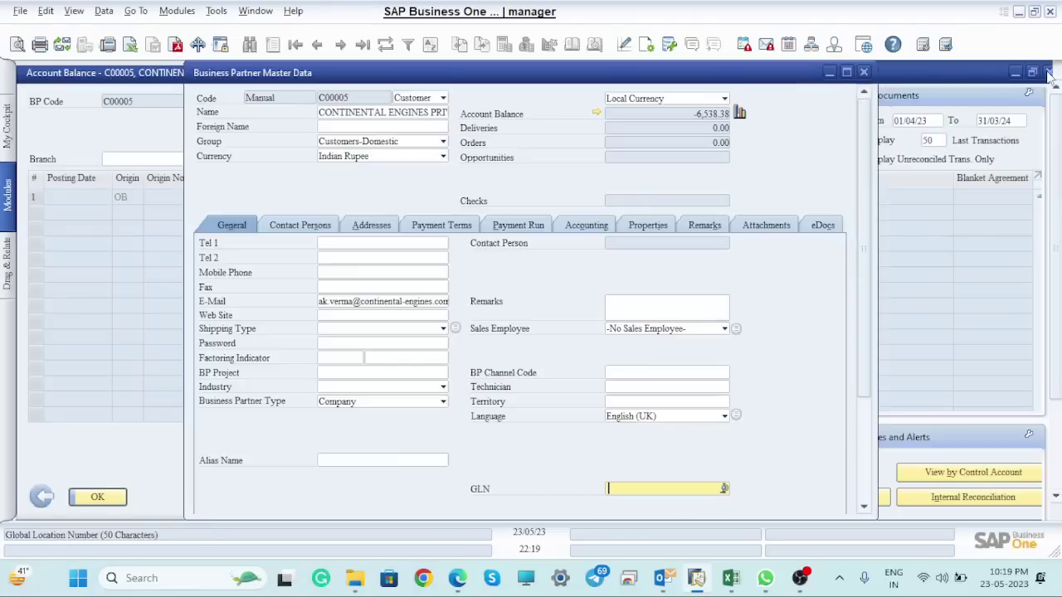
pyautogui.click(1048, 75)
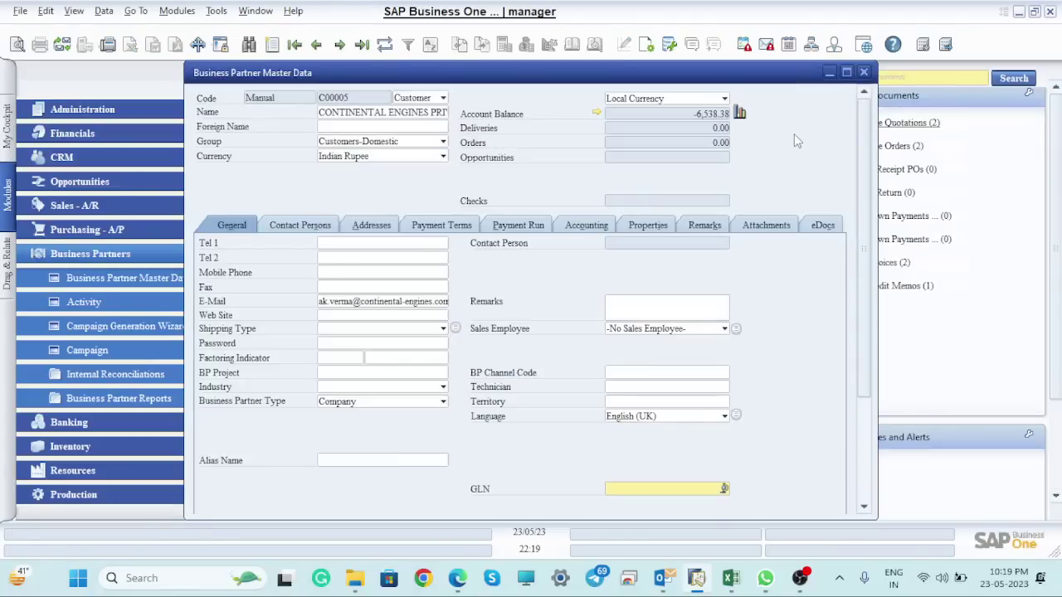
pyautogui.click(864, 73)
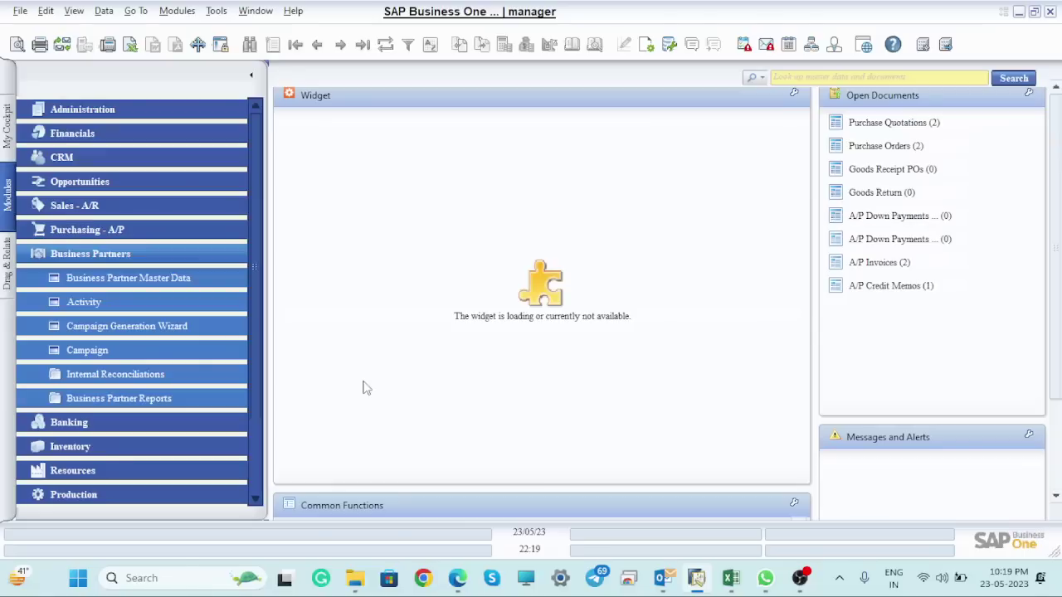
pyautogui.click(37, 257)
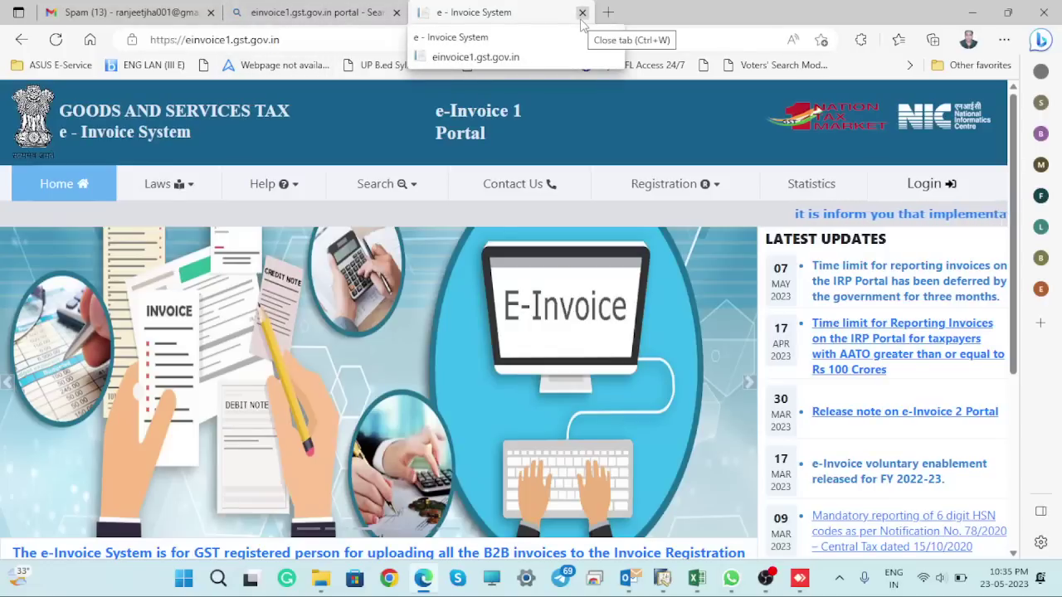
# Close the e-Invoice System page and the web browser to return to the desktop
pyautogui.click(582, 13)
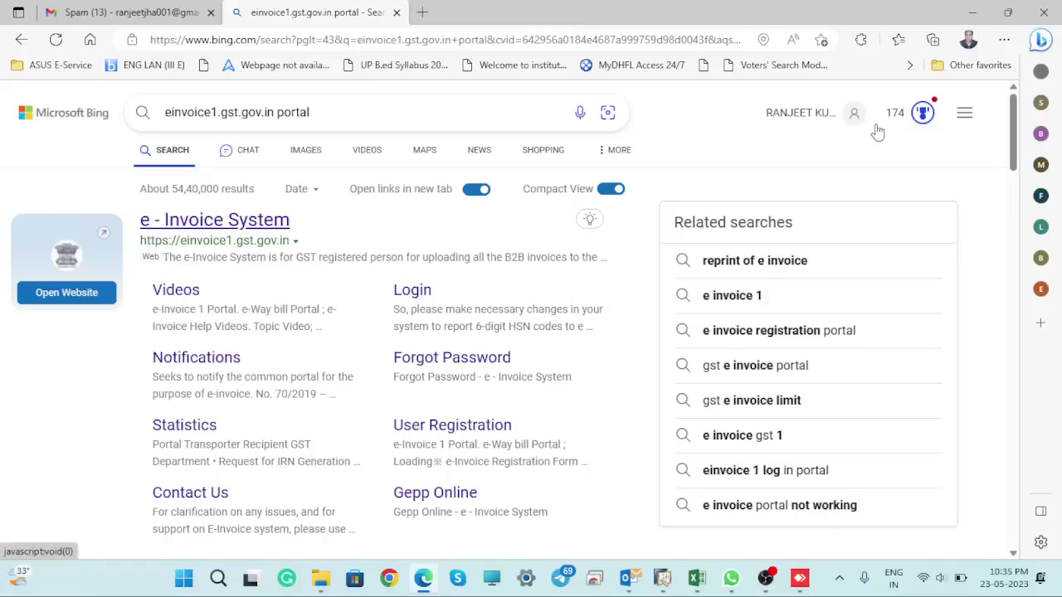
pyautogui.click(1042, 13)
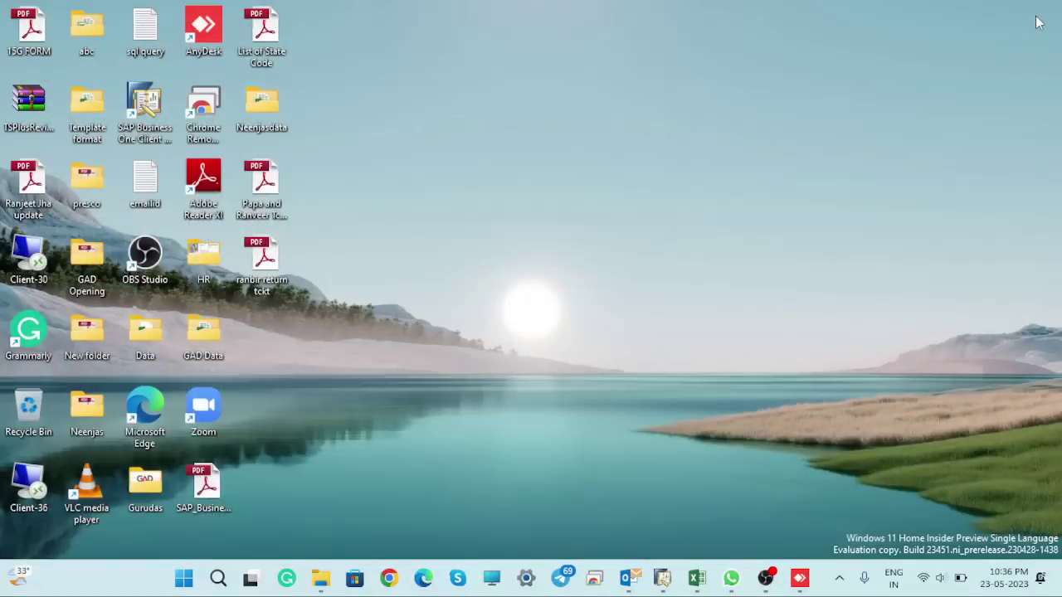
pyautogui.moveTo(765, 579)
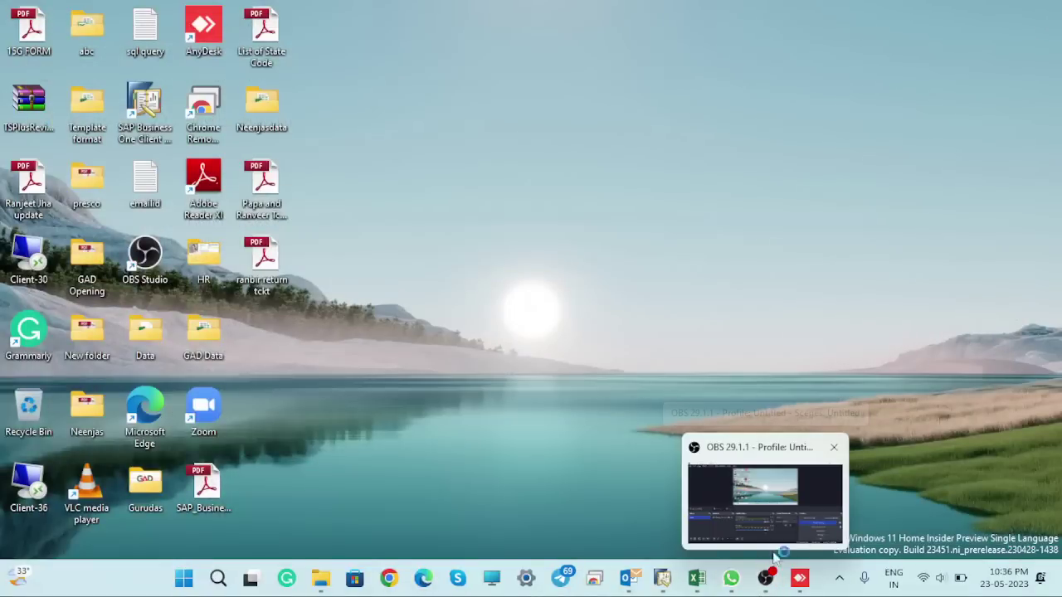